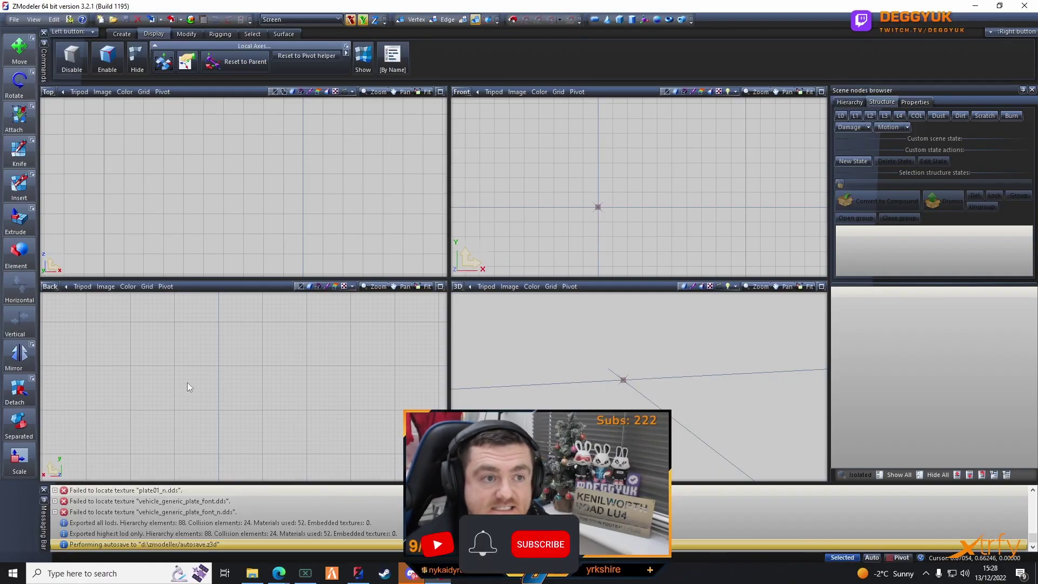
- Import 22m5.yft from the Stream folder, show its L0 body mesh, and orbit to the rear
{"action": "left_click", "coordinate": [150, 21]}
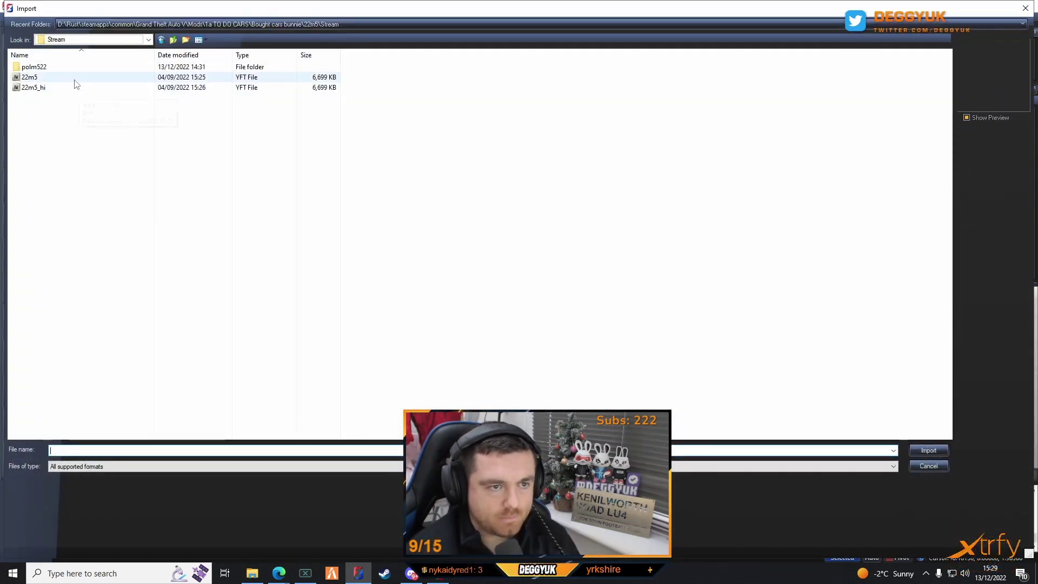
{"action": "double_click", "coordinate": [75, 80]}
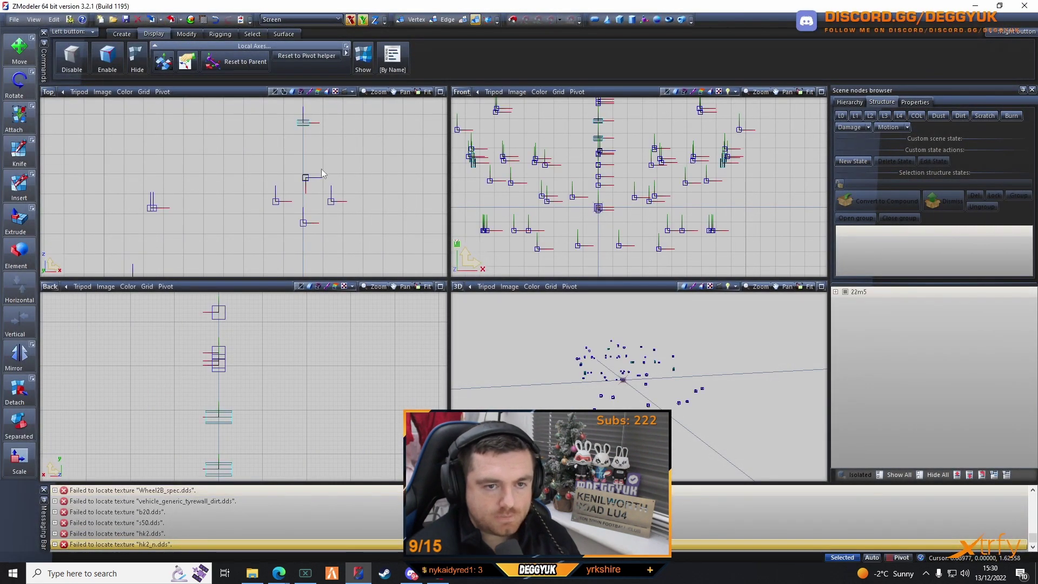
{"action": "scroll", "coordinate": [353, 202], "scroll_direction": "down", "scroll_amount": 3}
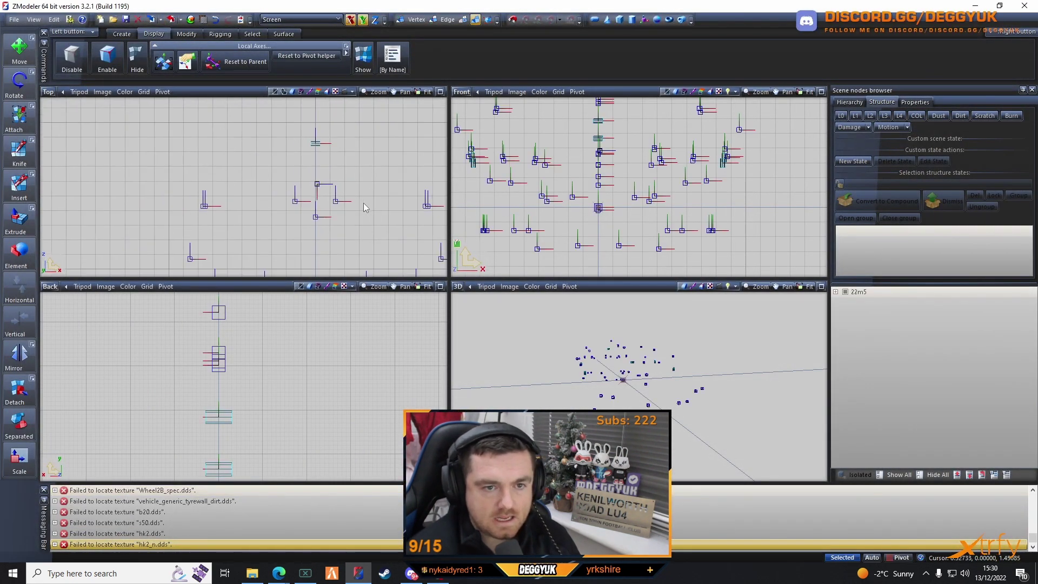
{"action": "scroll", "coordinate": [381, 177], "scroll_direction": "down", "scroll_amount": 2}
{"action": "middle_click_drag", "start_coordinate": [381, 179], "coordinate": [311, 167]}
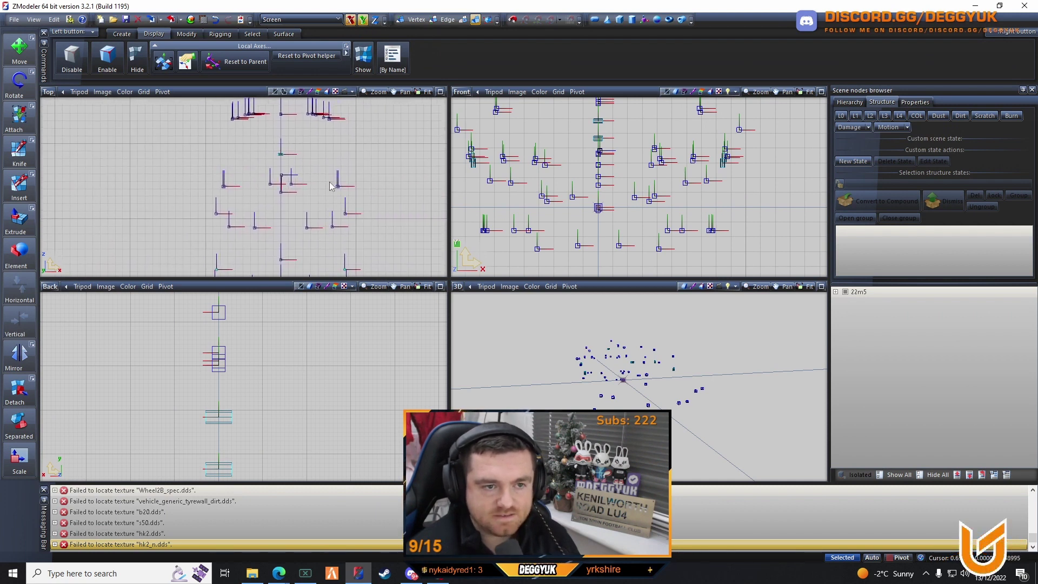
{"action": "scroll", "coordinate": [331, 187], "scroll_direction": "down", "scroll_amount": 2}
{"action": "middle_click_drag", "start_coordinate": [324, 202], "coordinate": [308, 195]}
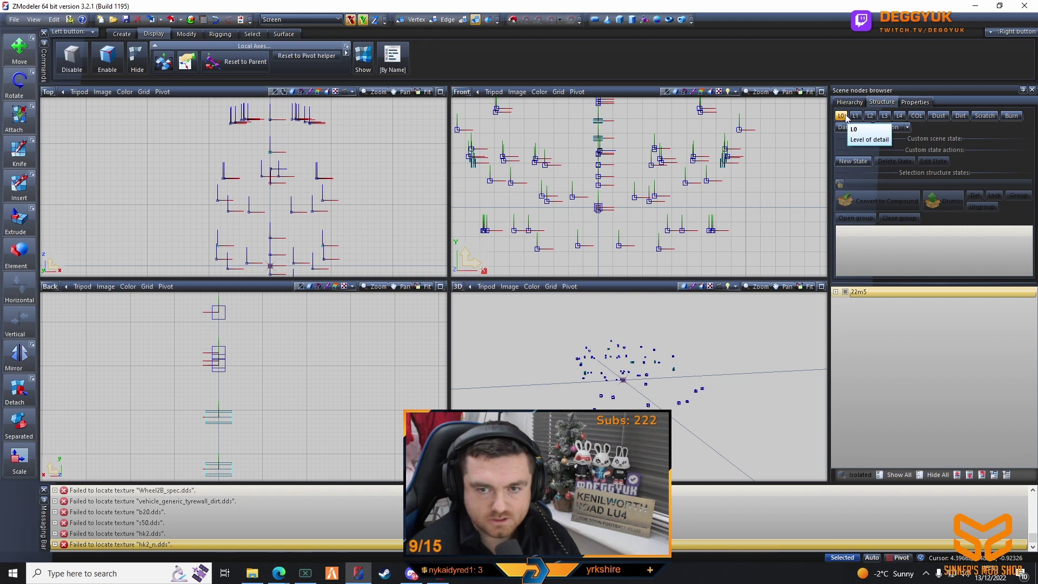
{"action": "left_click", "coordinate": [842, 117]}
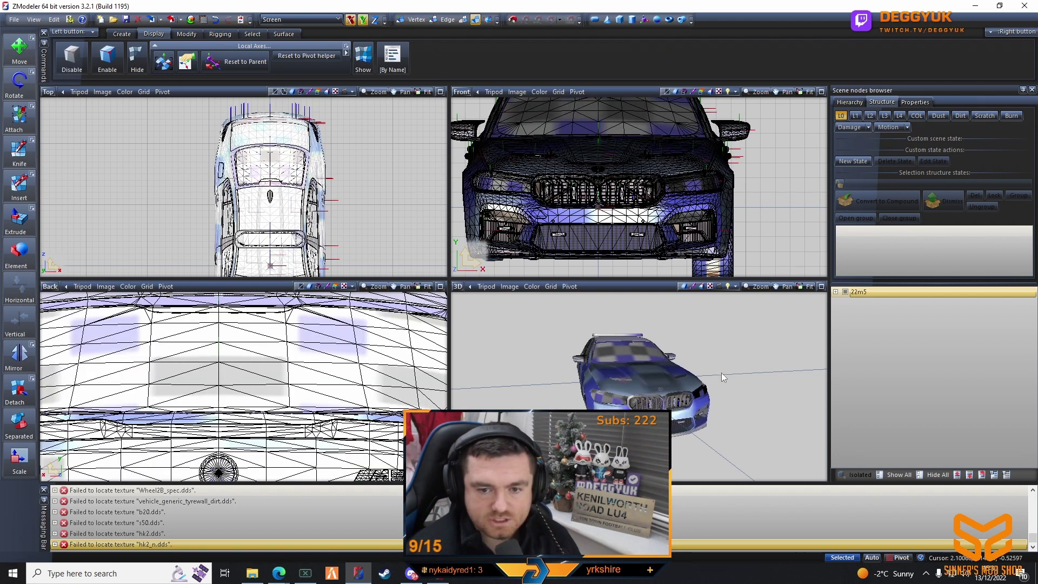
{"action": "middle_click_drag", "start_coordinate": [724, 377], "coordinate": [862, 374]}
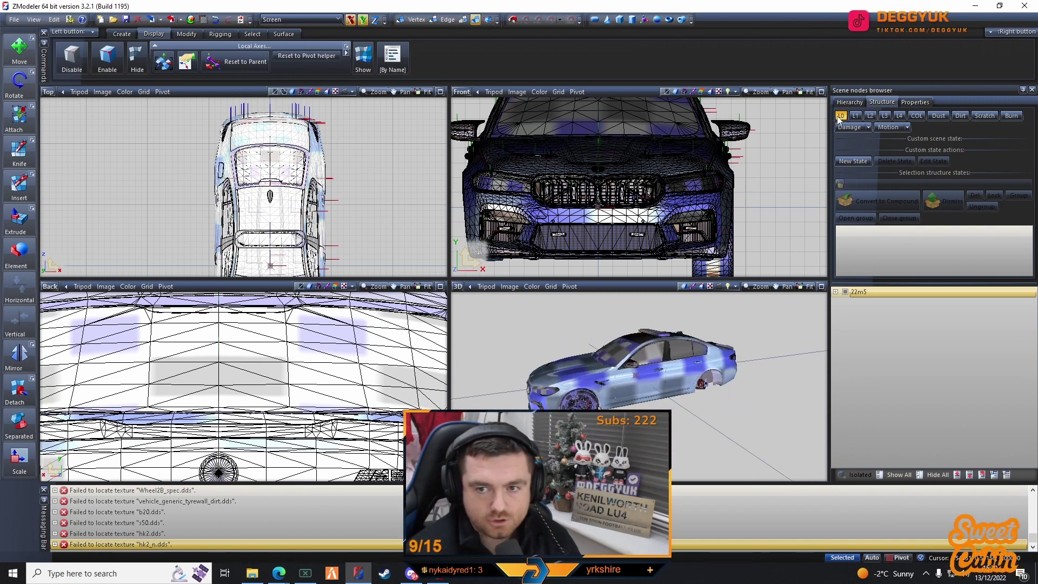
- Start a new scene without saving and choose 22m5 for import again
{"action": "left_click", "coordinate": [107, 20]}
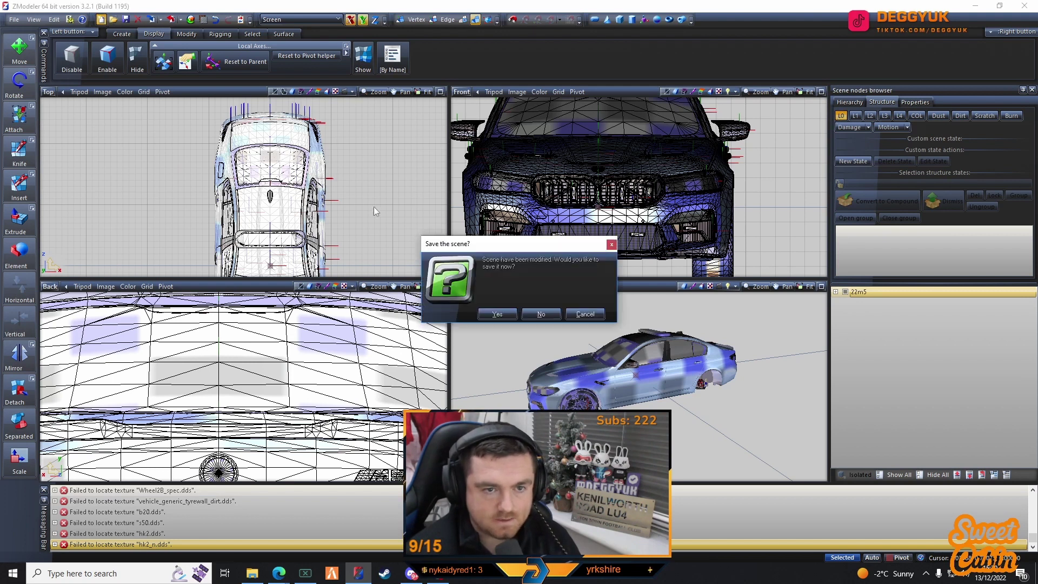
{"action": "left_click", "coordinate": [541, 314]}
{"action": "left_click", "coordinate": [152, 19]}
{"action": "left_click", "coordinate": [29, 77]}
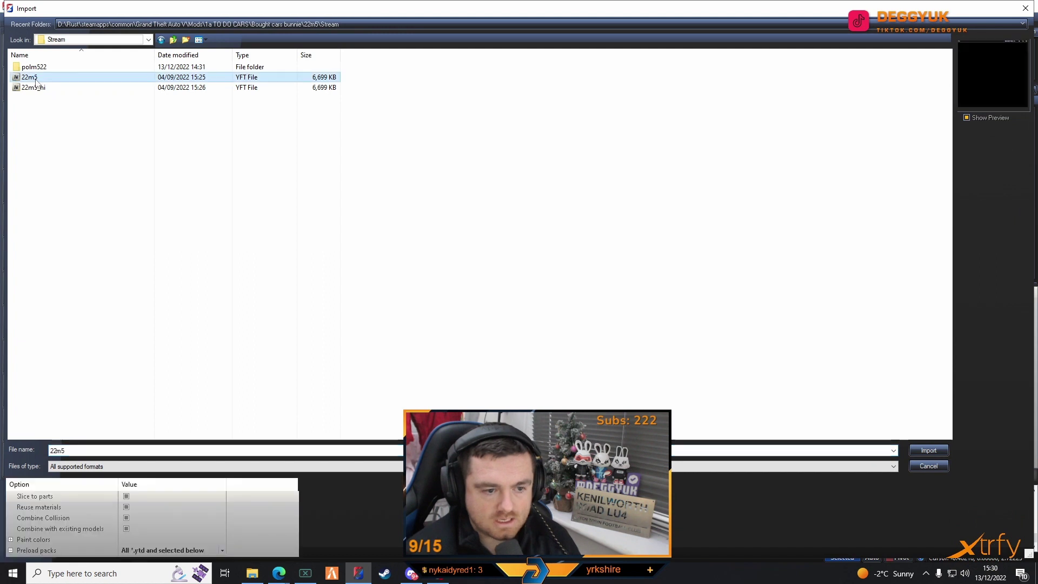
{"action": "scroll", "coordinate": [185, 552], "scroll_direction": "down", "scroll_amount": 2}
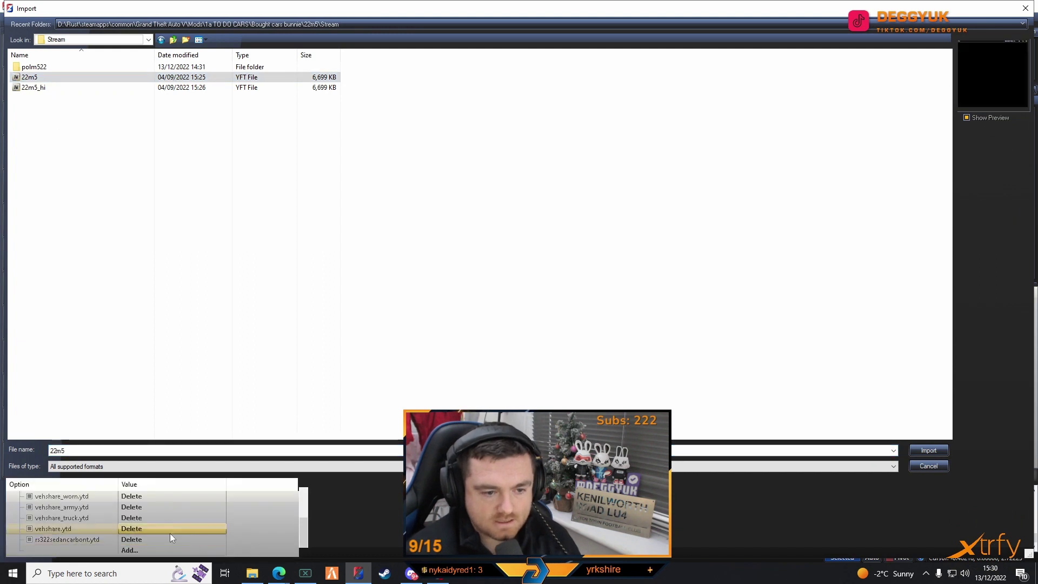
- Swap the rs322sedancarbont.ytd preload pack for polm522.ytd and import the model
{"action": "left_click", "coordinate": [137, 537]}
{"action": "left_click", "coordinate": [130, 551]}
{"action": "double_click", "coordinate": [162, 81]}
{"action": "scroll", "coordinate": [108, 546], "scroll_direction": "down", "scroll_amount": 1}
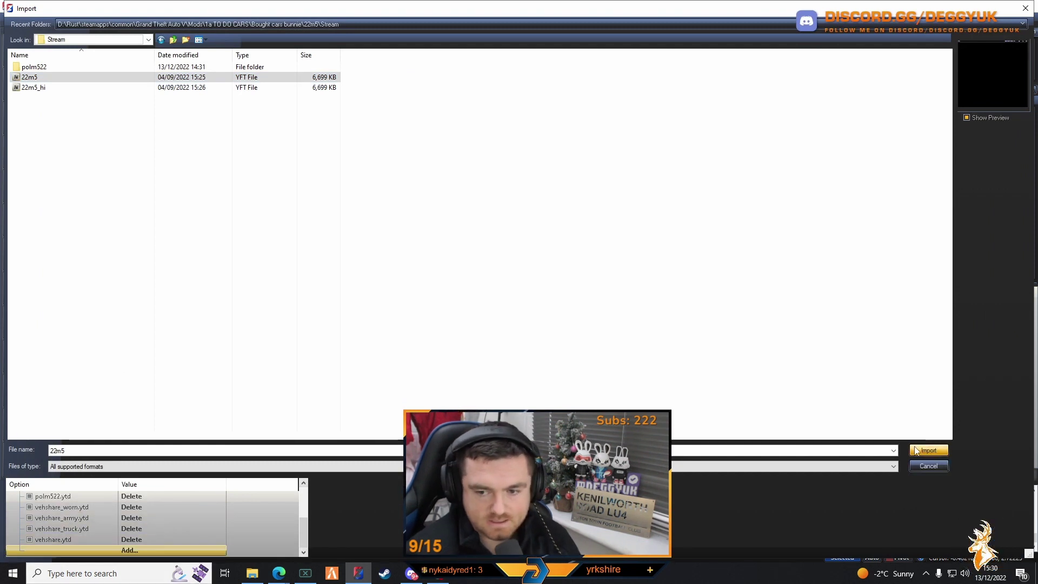
{"action": "left_click", "coordinate": [925, 466]}
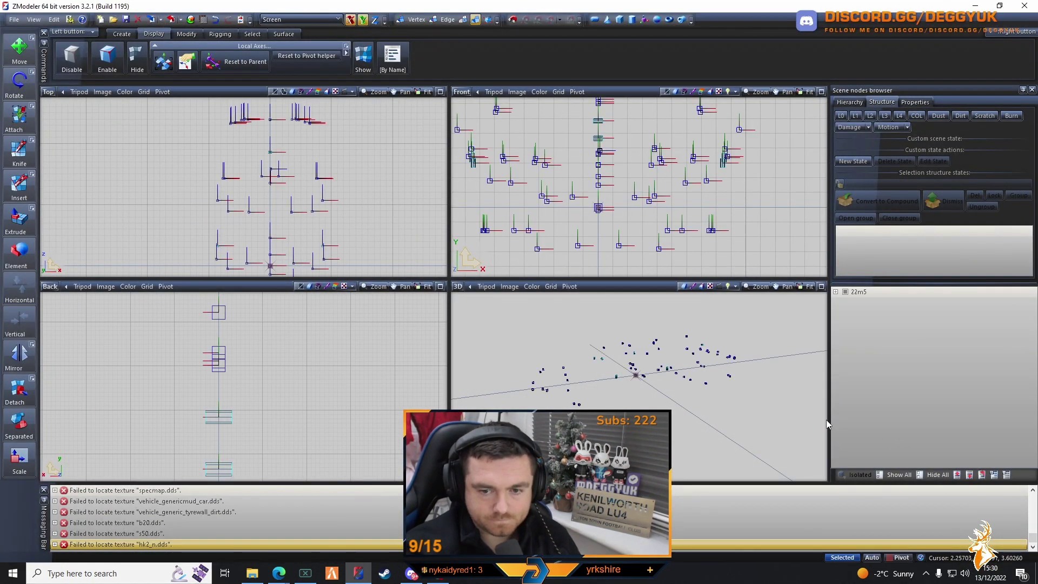
- Show the L0 mesh in police livery, orbit round the car, and expand chassis and dp_justice_f_sgadd
{"action": "left_click", "coordinate": [844, 119]}
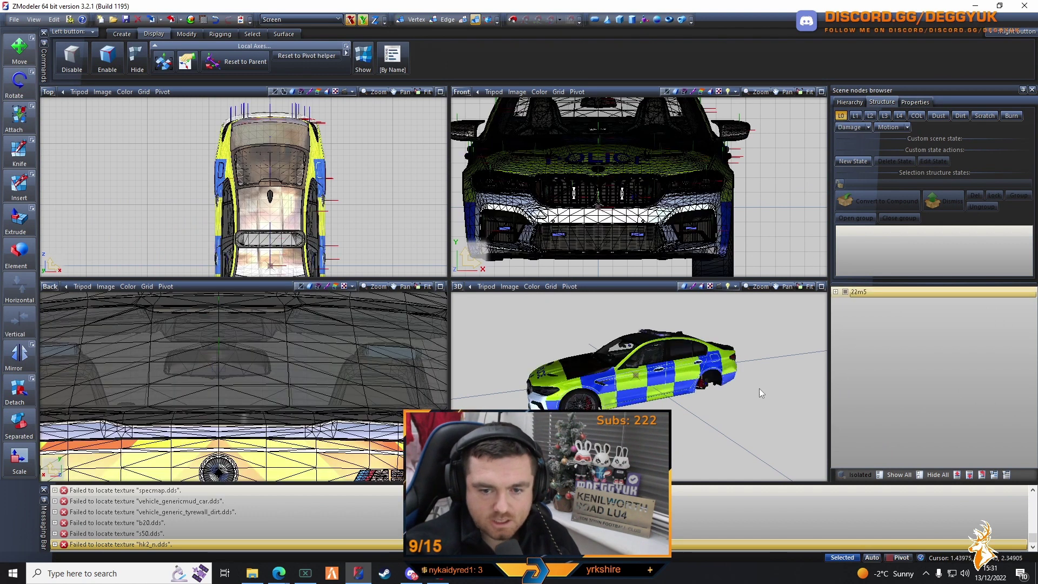
{"action": "middle_click_drag", "start_coordinate": [759, 388], "coordinate": [859, 410]}
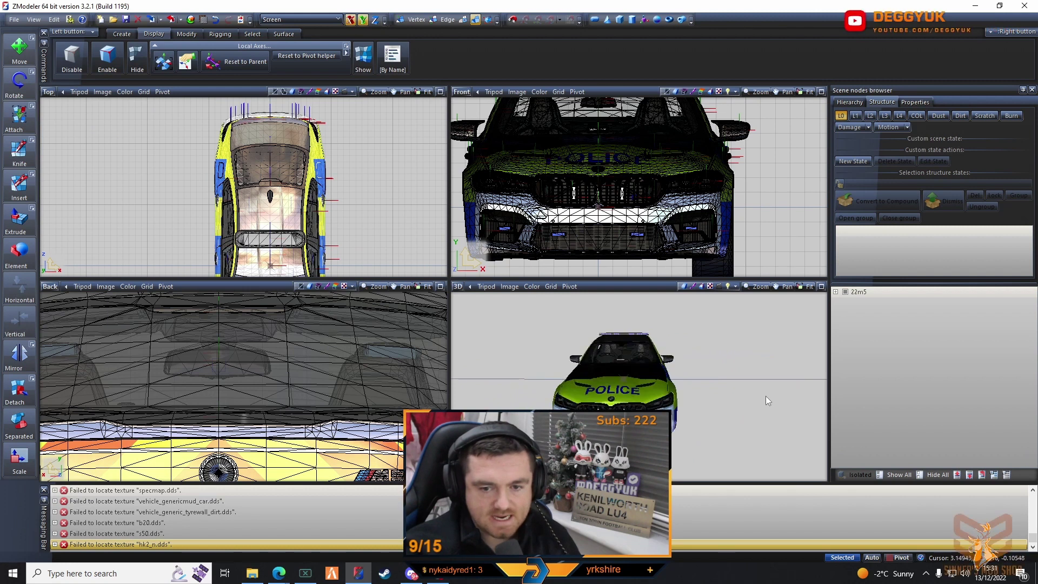
{"action": "middle_click_drag", "start_coordinate": [761, 396], "coordinate": [787, 318]}
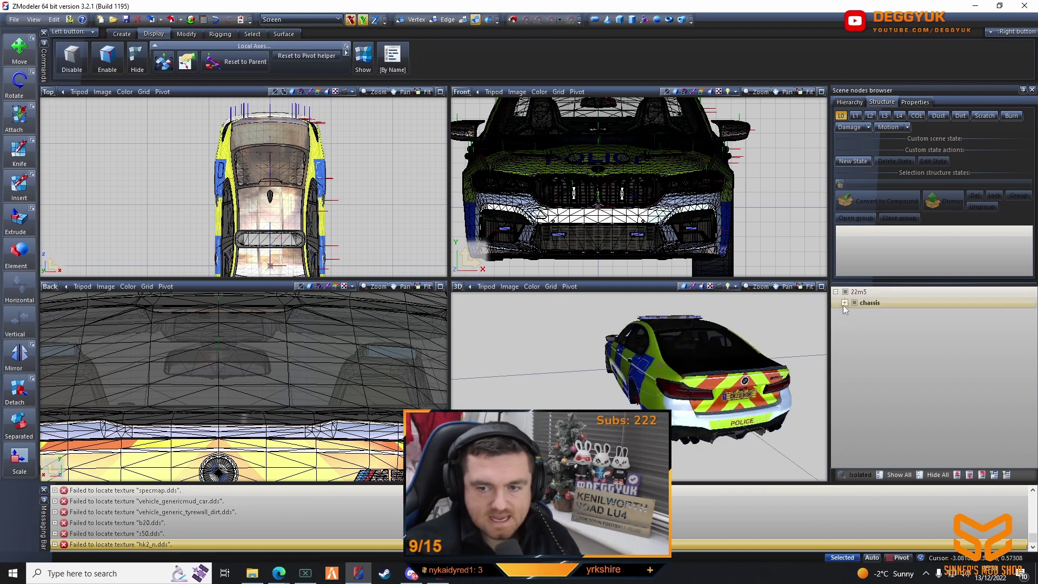
{"action": "left_click", "coordinate": [845, 303]}
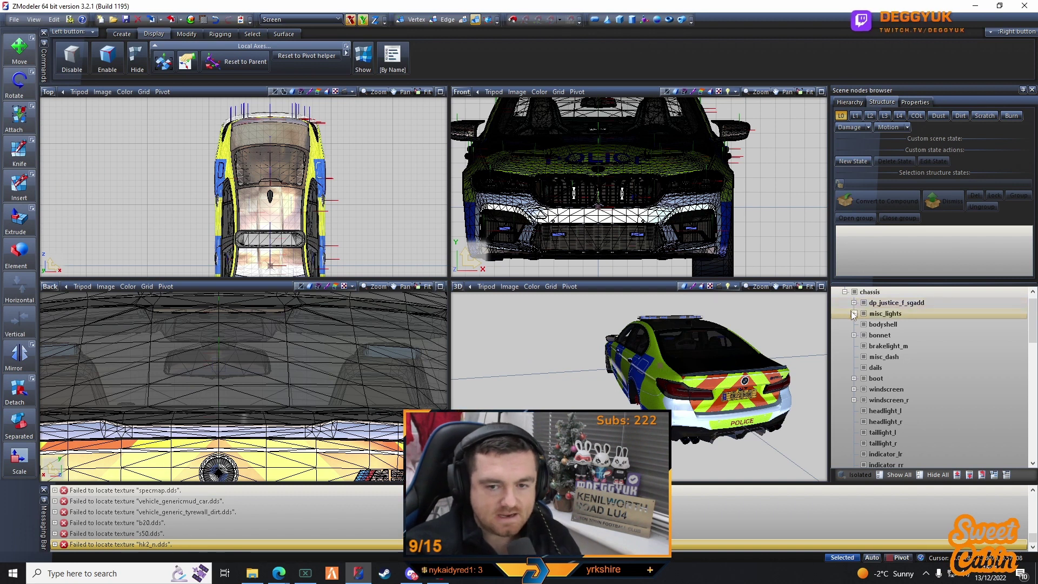
{"action": "left_click", "coordinate": [854, 303]}
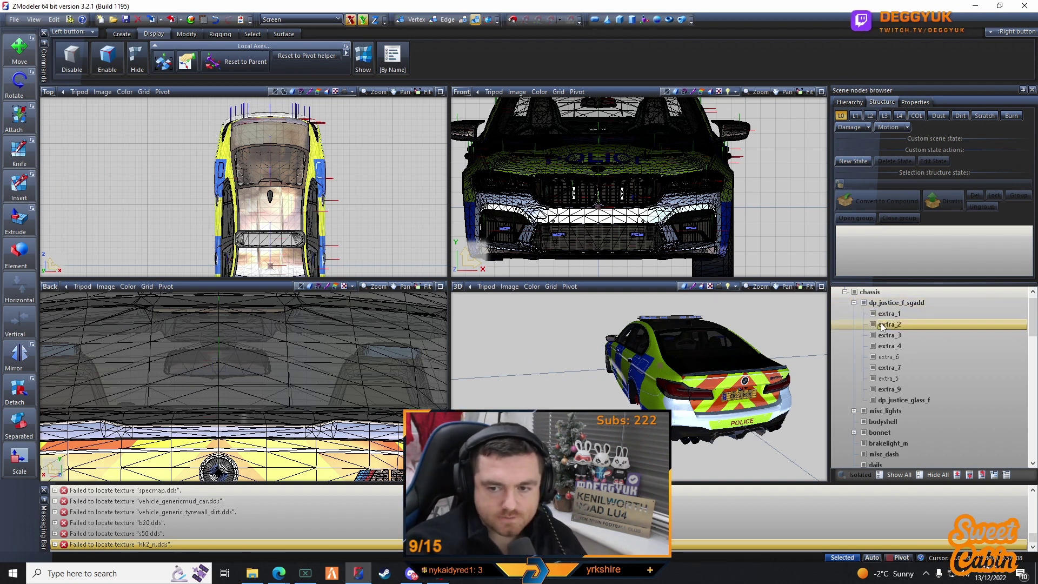
- Move extra_1 through extra_9 out to the top level of the hierarchy
{"action": "left_click", "coordinate": [909, 315]}
{"action": "left_click", "coordinate": [903, 389], "text": "shift"}
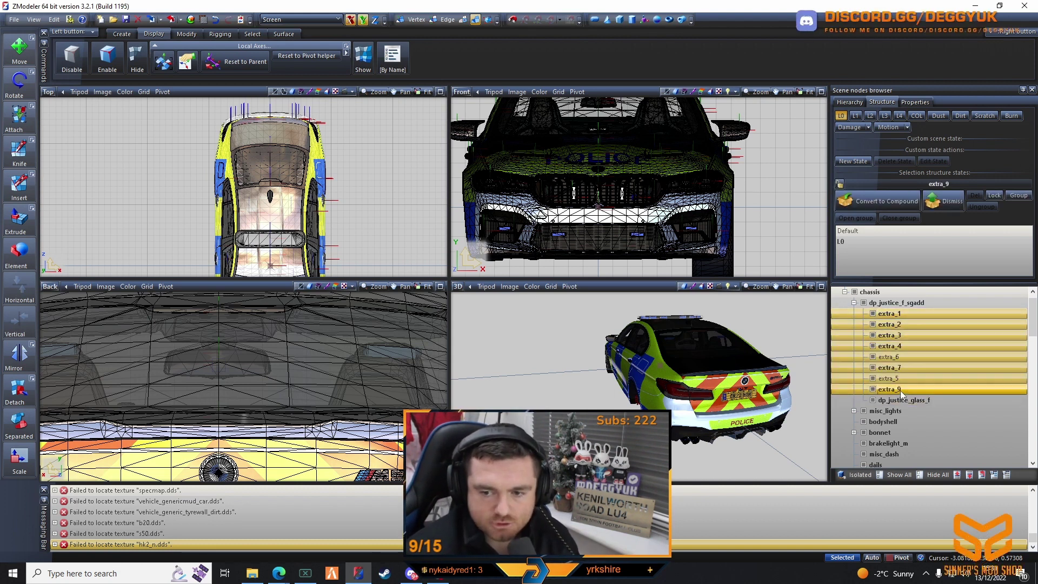
{"action": "scroll", "coordinate": [913, 395], "scroll_direction": "up", "scroll_amount": 1}
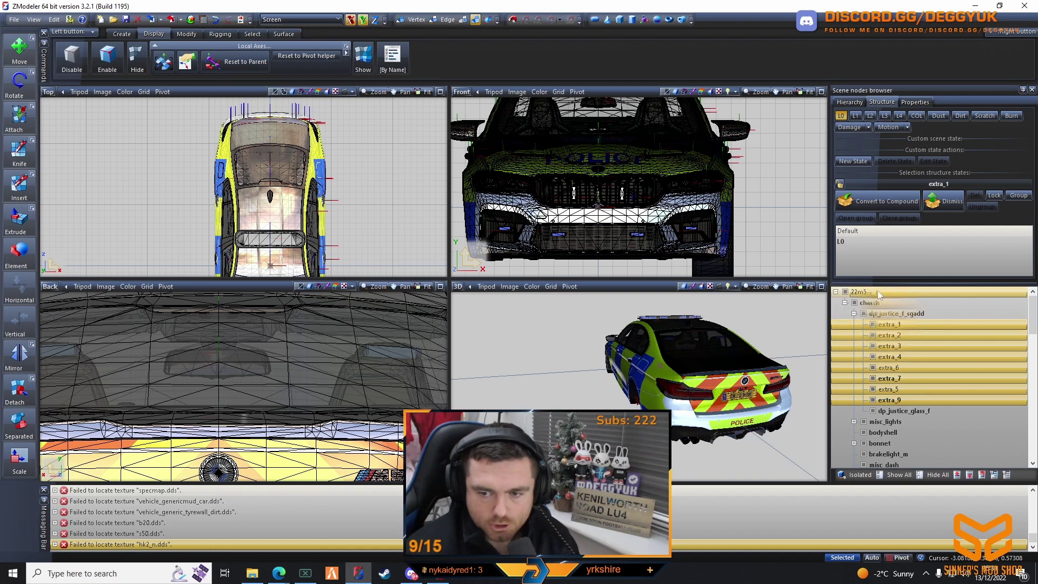
{"action": "left_click_drag", "start_coordinate": [879, 292], "coordinate": [879, 295]}
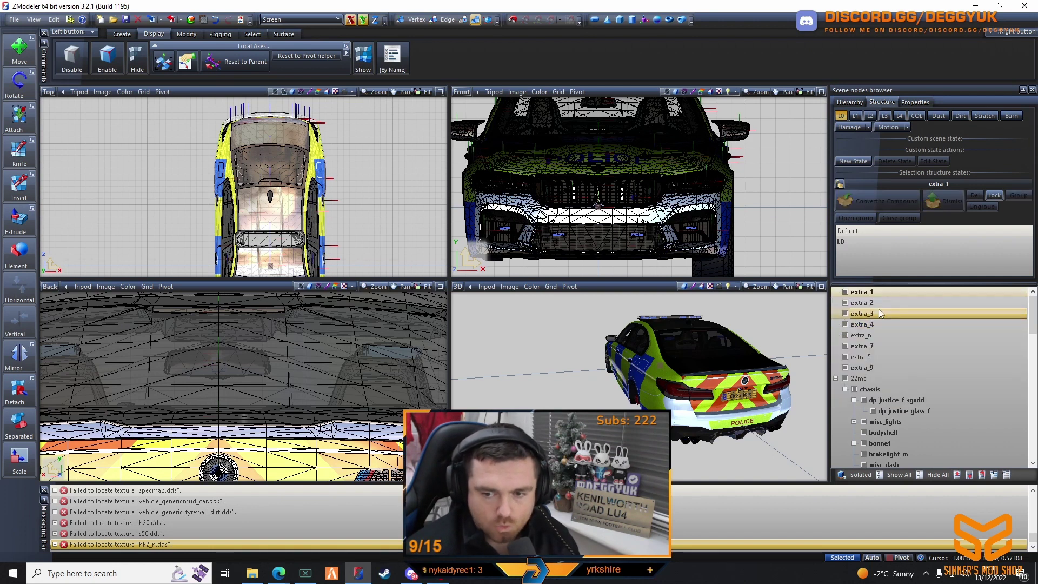
{"action": "scroll", "coordinate": [886, 352], "scroll_direction": "down", "scroll_amount": 3}
- Move extra_11 and extra_12 from misc_lights to the top level and hide the 22m5 model
{"action": "left_click", "coordinate": [855, 389]}
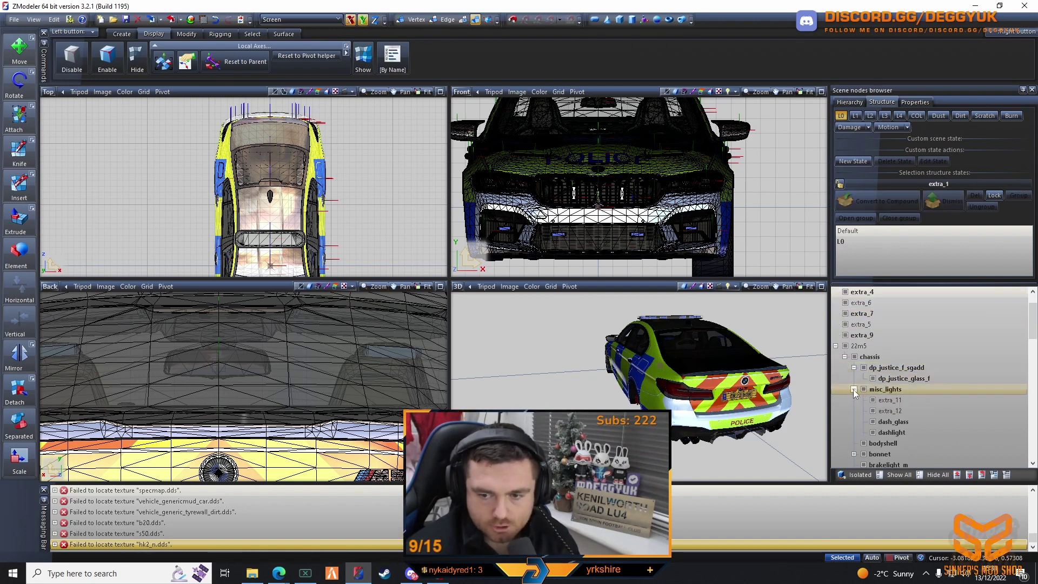
{"action": "left_click", "coordinate": [890, 400]}
{"action": "scroll", "coordinate": [891, 411], "scroll_direction": "up", "scroll_amount": 3}
{"action": "left_click", "coordinate": [892, 444], "text": "ctrl"}
{"action": "left_click_drag", "start_coordinate": [892, 444], "coordinate": [862, 368]}
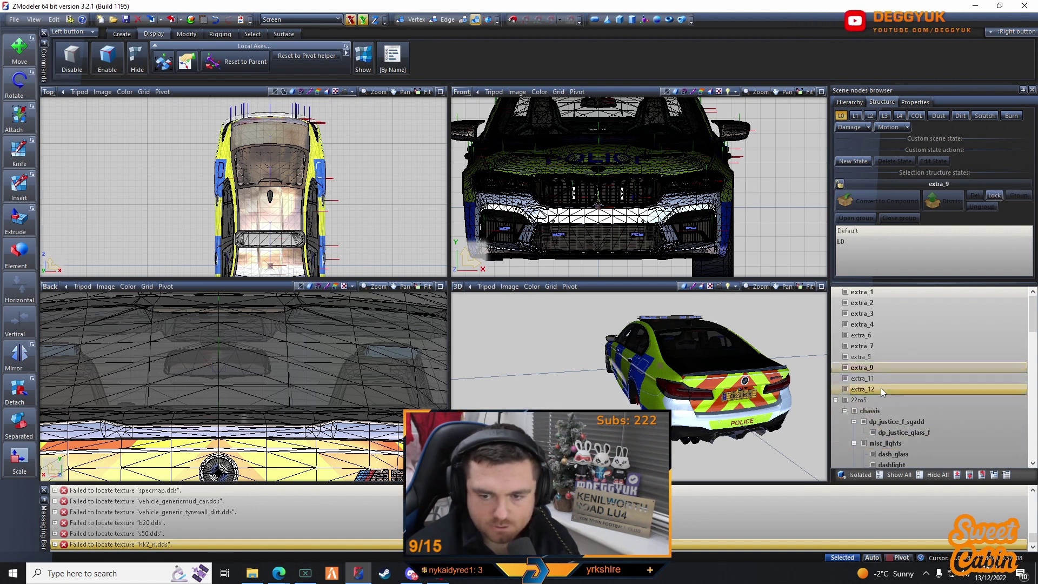
{"action": "left_click", "coordinate": [836, 399]}
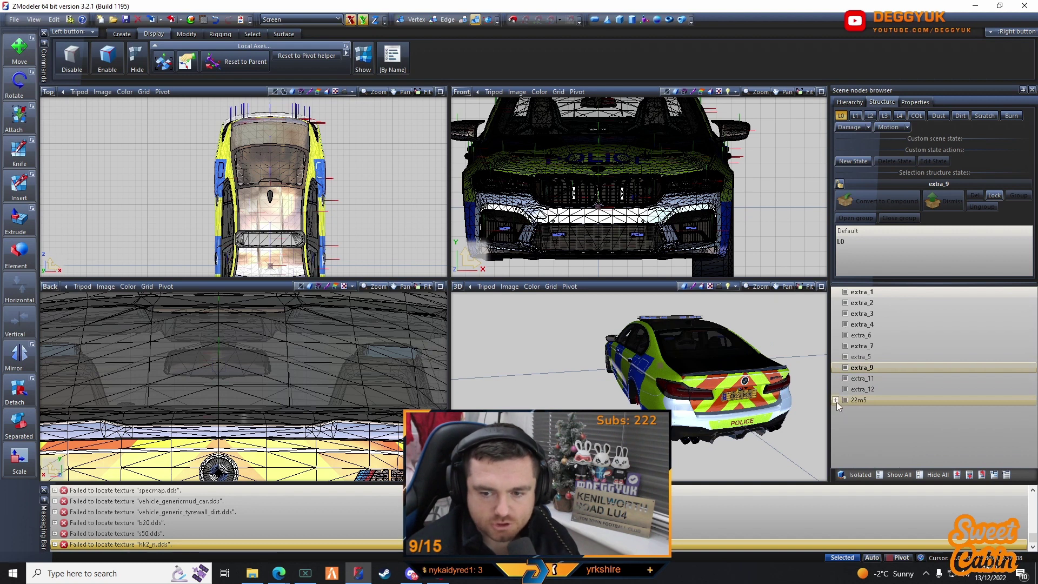
{"action": "left_click", "coordinate": [846, 400]}
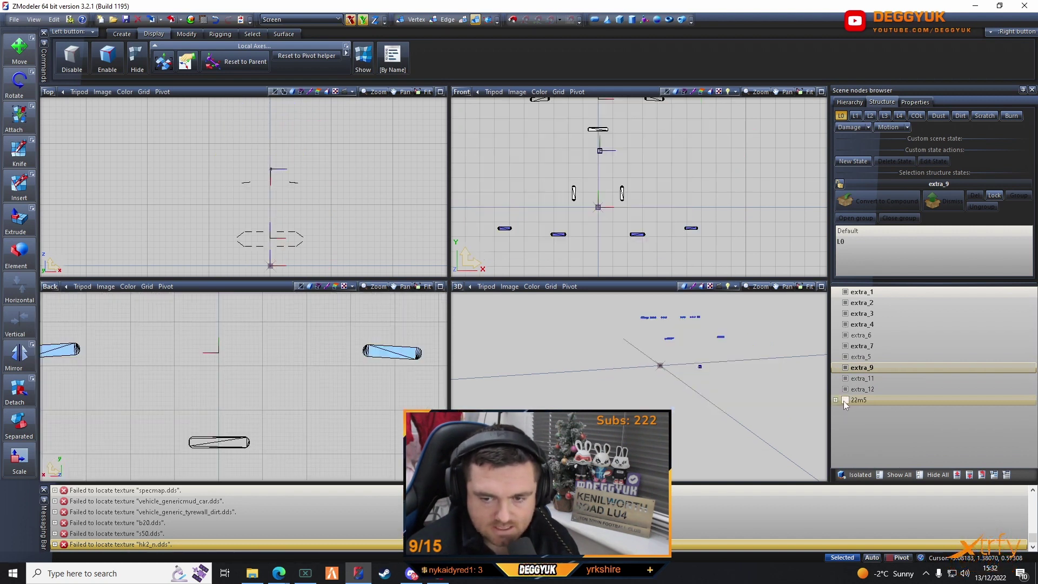
- Delete the duplicate extra_1 to extra_4 nodes via Edit > Delete
{"action": "middle_click_drag", "start_coordinate": [363, 190], "coordinate": [365, 146]}
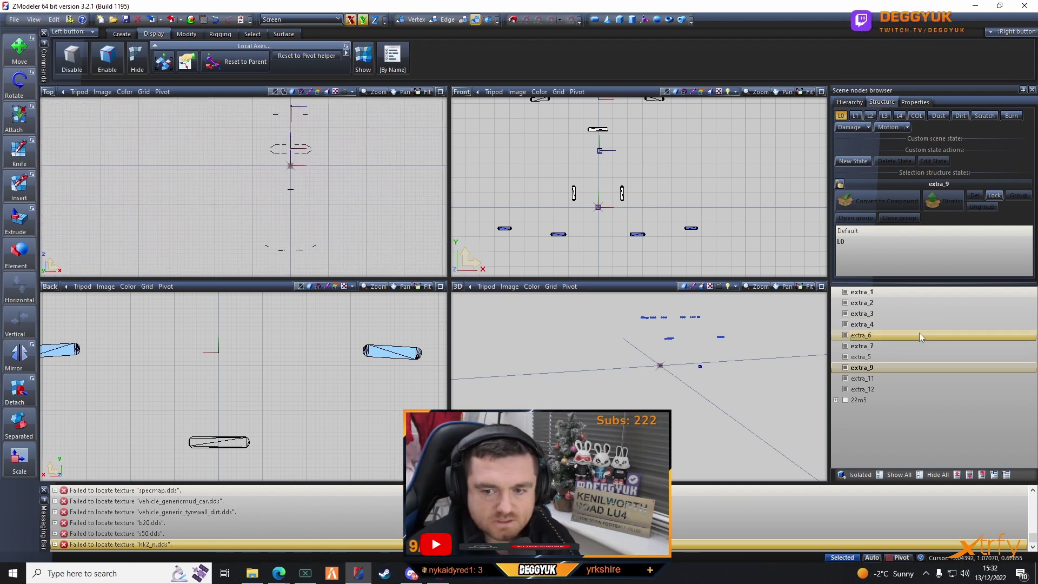
{"action": "left_click", "coordinate": [874, 294]}
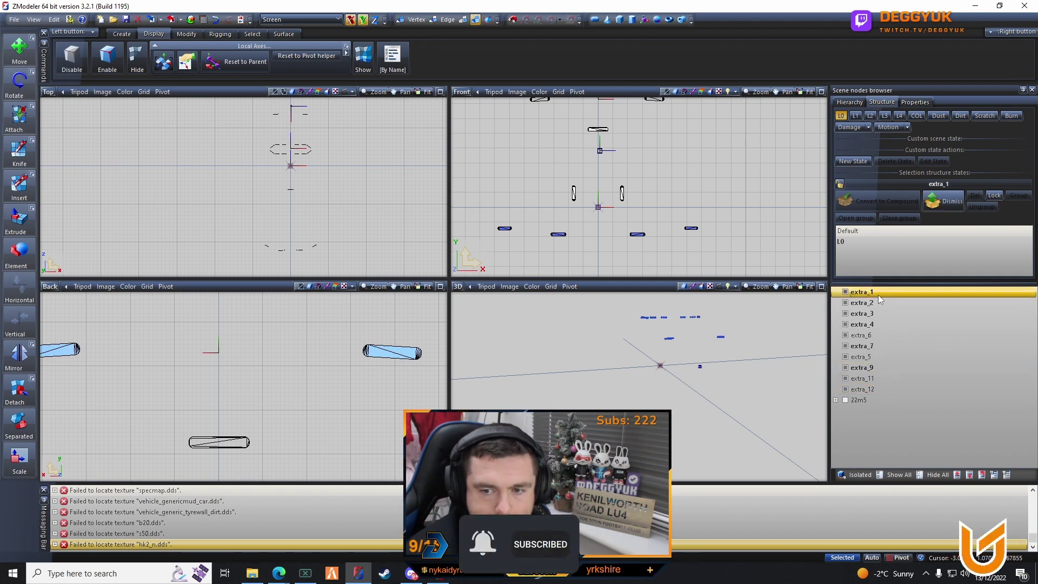
{"action": "left_click", "coordinate": [872, 324], "text": "ctrl"}
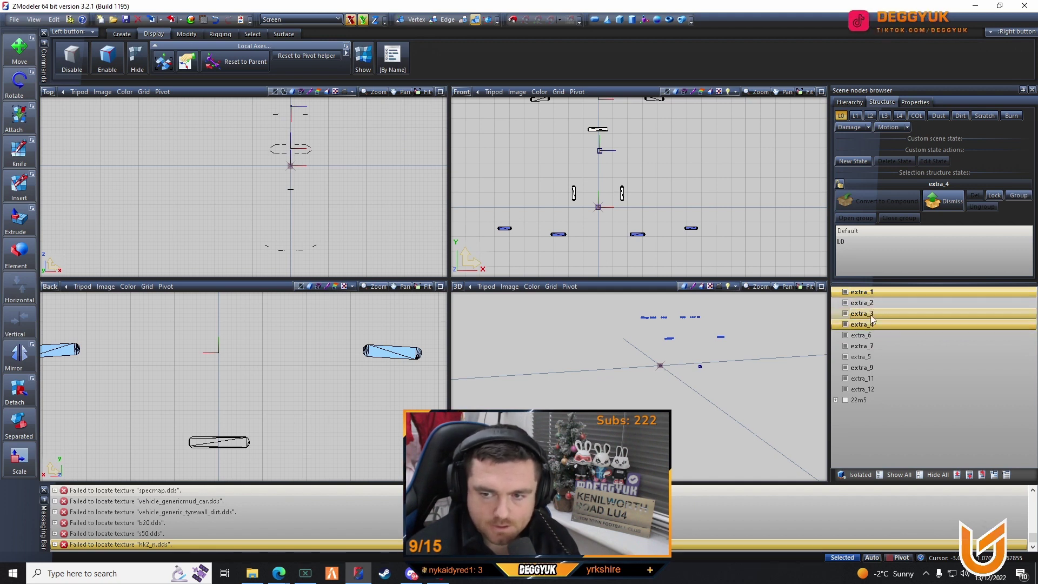
{"action": "left_click", "coordinate": [871, 325], "text": "shift"}
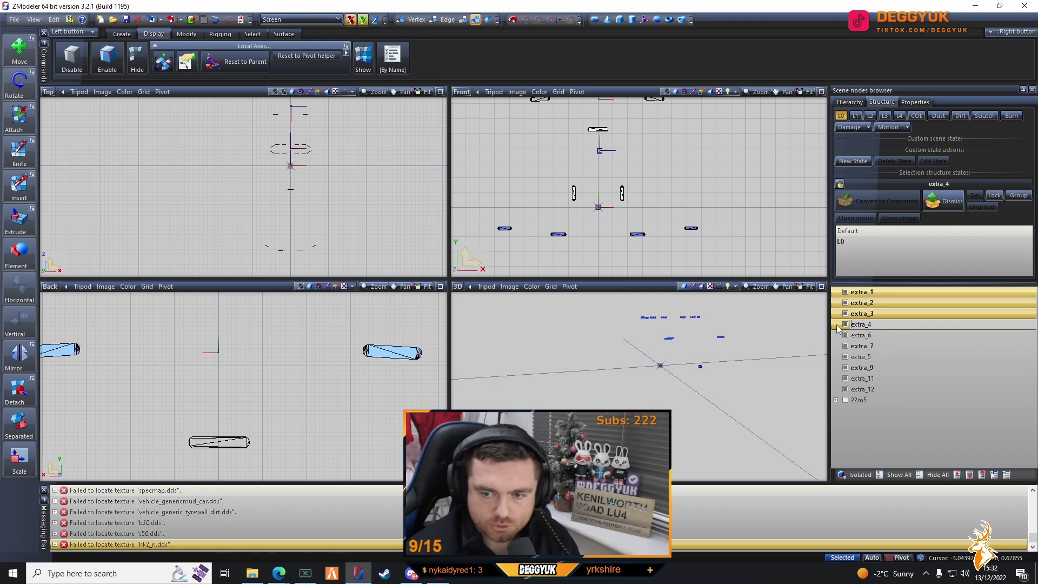
{"action": "left_click", "coordinate": [871, 291]}
{"action": "left_click", "coordinate": [876, 324], "text": "shift"}
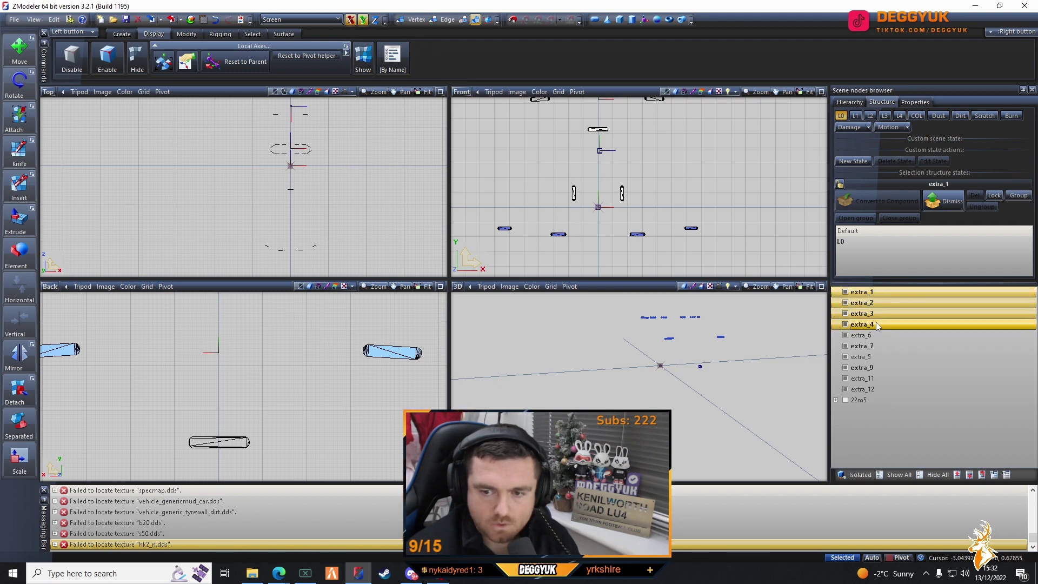
{"action": "left_click", "coordinate": [943, 201]}
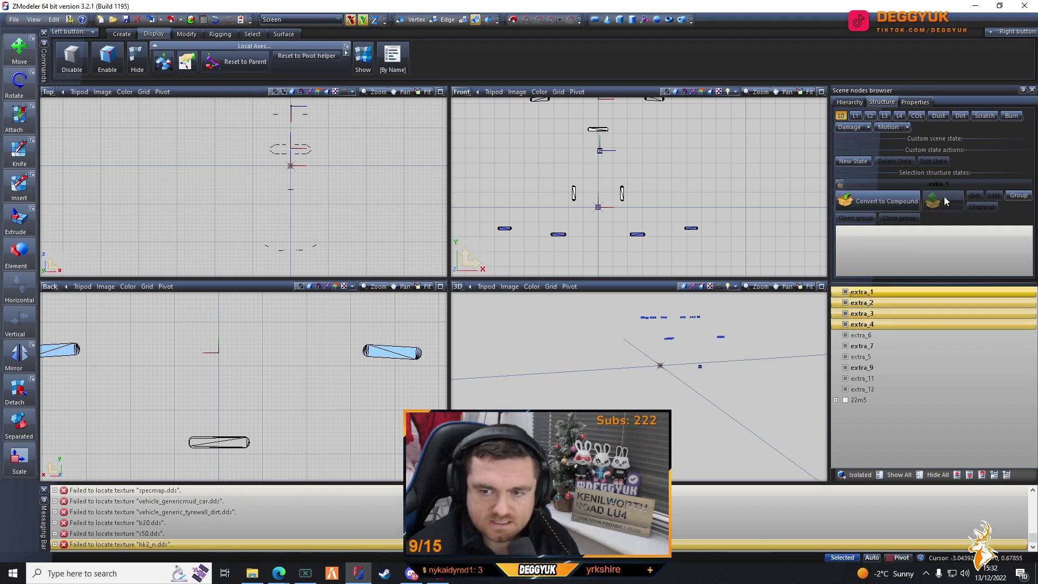
{"action": "left_click", "coordinate": [994, 476]}
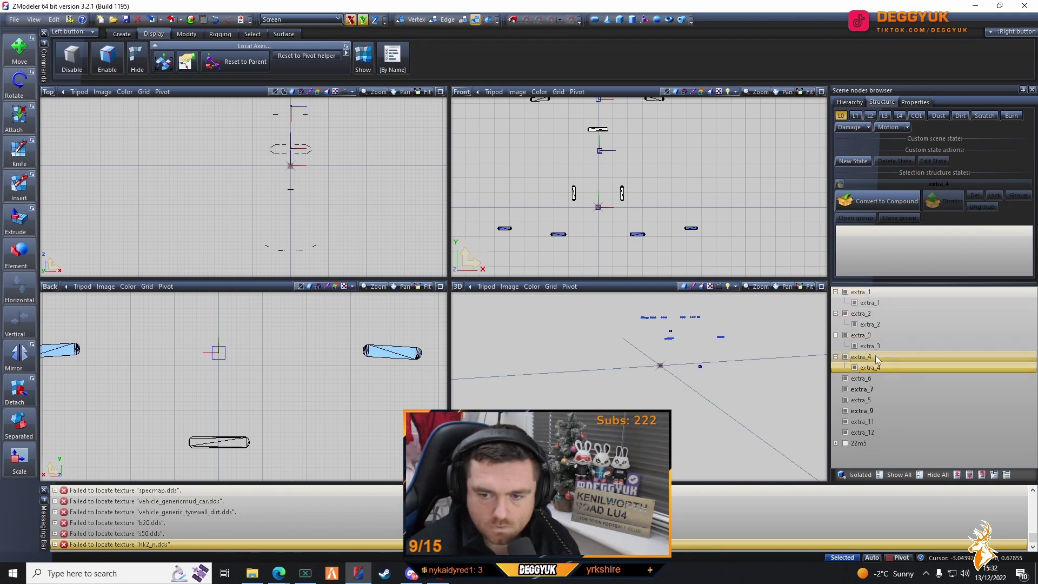
{"action": "left_click", "coordinate": [868, 302], "text": "ctrl"}
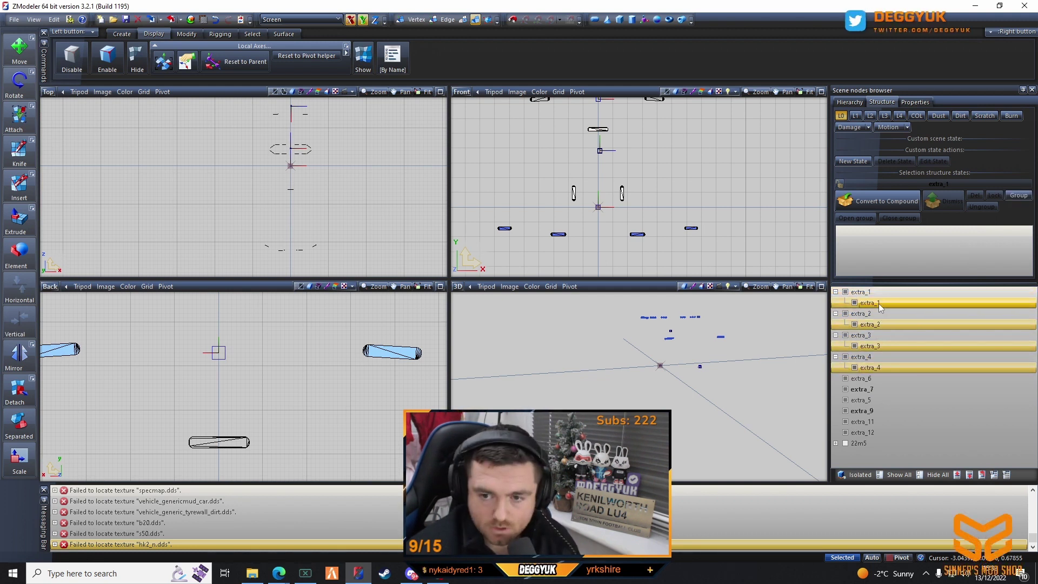
{"action": "left_click_drag", "start_coordinate": [878, 303], "coordinate": [870, 375]}
{"action": "left_click_drag", "start_coordinate": [868, 292], "coordinate": [867, 325]}
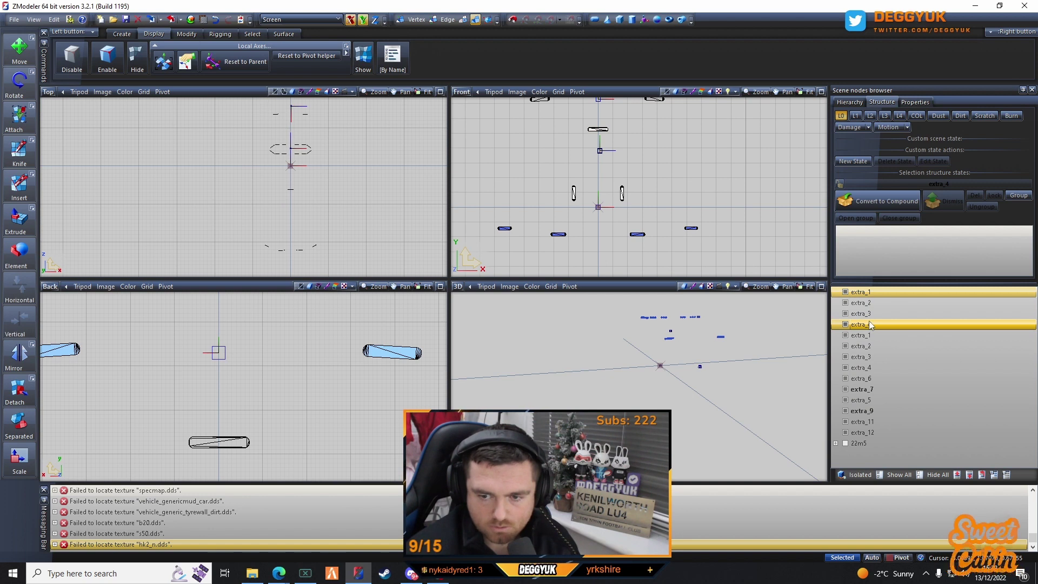
{"action": "right_click", "coordinate": [868, 314]}
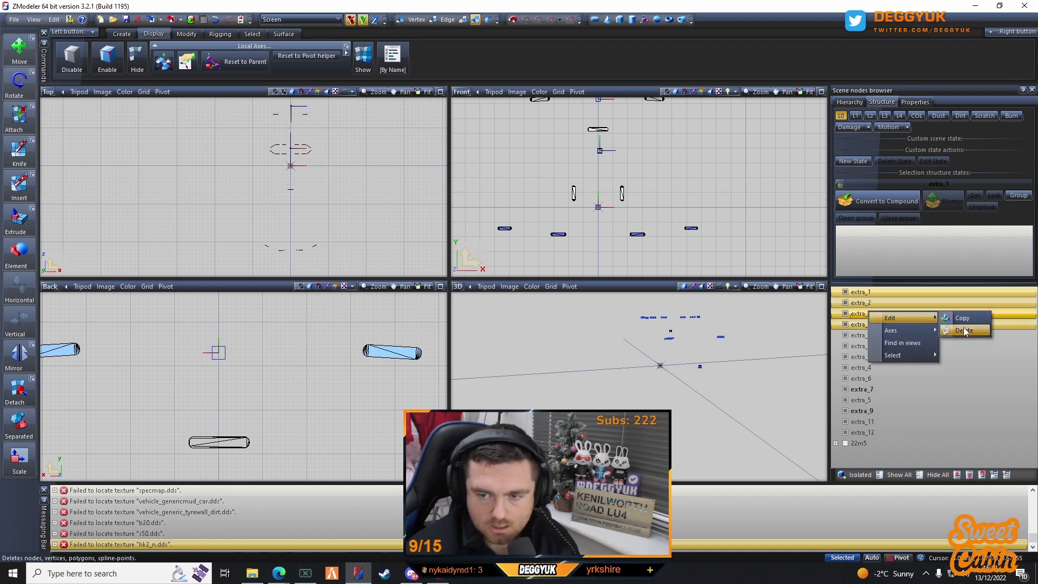
{"action": "left_click", "coordinate": [962, 327]}
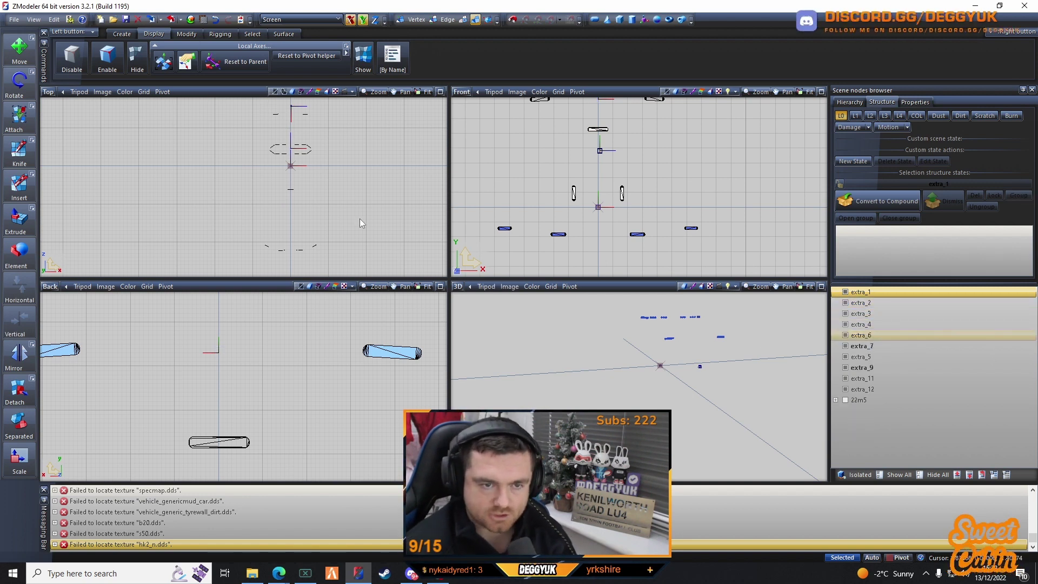
- Delete the duplicate nodes nested inside extra_7 and extra_9
{"action": "middle_click_drag", "start_coordinate": [359, 217], "coordinate": [363, 236]}
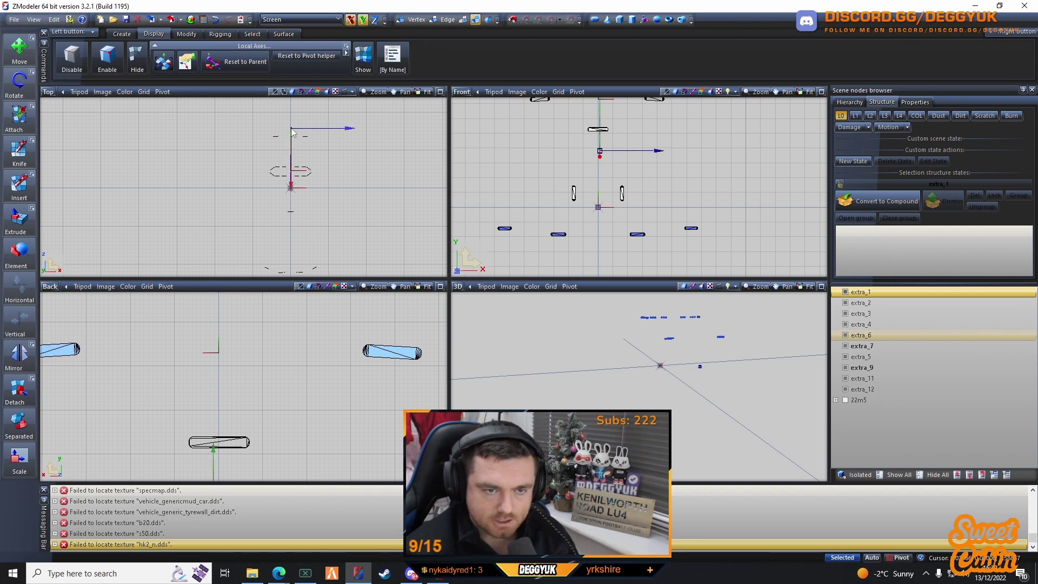
{"action": "left_click", "coordinate": [862, 346]}
{"action": "left_click", "coordinate": [942, 196]}
{"action": "mouse_move", "coordinate": [862, 346]}
{"action": "left_mouse_down"}
{"action": "mouse_move", "coordinate": [870, 364]}
{"action": "mouse_move", "coordinate": [867, 347]}
{"action": "left_mouse_up"}
{"action": "right_click", "coordinate": [867, 347]}
{"action": "mouse_move", "coordinate": [901, 352]}
{"action": "left_click", "coordinate": [957, 365]}
{"action": "left_click", "coordinate": [865, 367]}
{"action": "left_click", "coordinate": [948, 199]}
{"action": "mouse_move", "coordinate": [862, 367]}
{"action": "left_mouse_down"}
{"action": "mouse_move", "coordinate": [871, 388]}
{"action": "mouse_move", "coordinate": [868, 372]}
{"action": "left_mouse_up"}
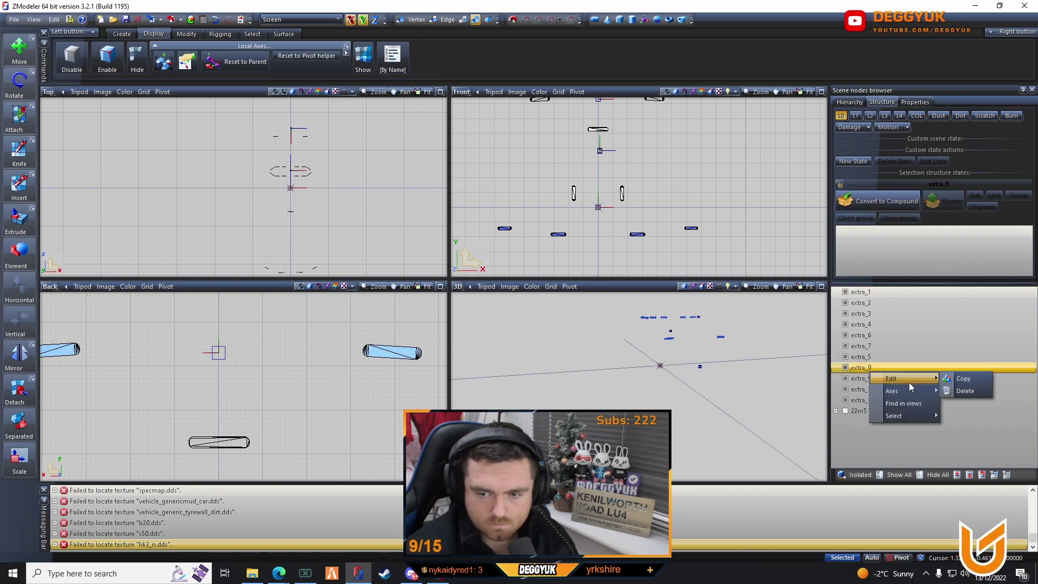
{"action": "left_click", "coordinate": [960, 389]}
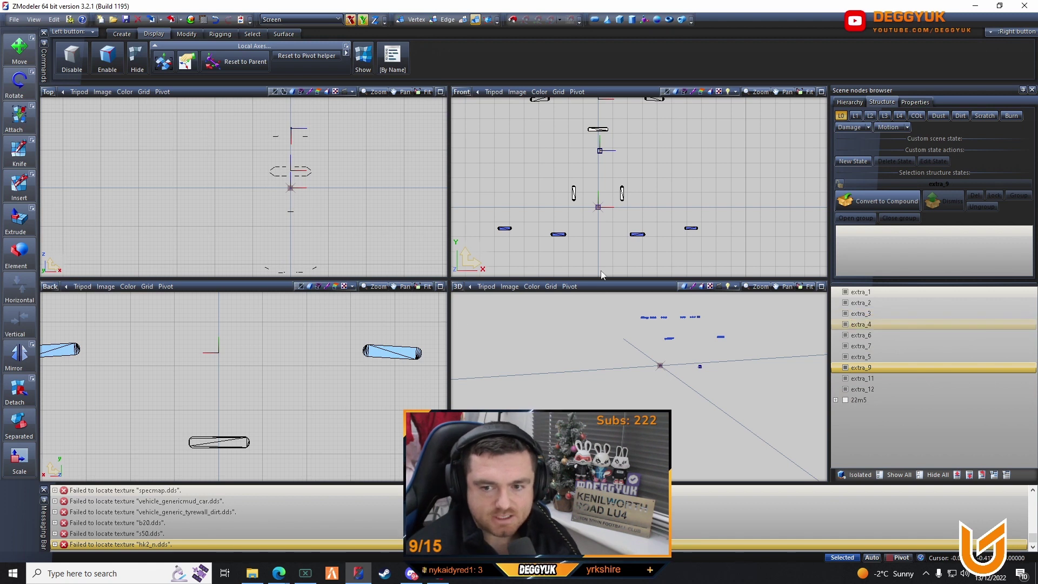
- Toggle extra_1's visibility off and on to check which parts it holds
{"action": "middle_click_drag", "start_coordinate": [372, 171], "coordinate": [362, 163]}
{"action": "left_click", "coordinate": [845, 292]}
{"action": "left_click", "coordinate": [845, 292]}
{"action": "left_click", "coordinate": [845, 293]}
{"action": "left_click", "coordinate": [846, 292]}
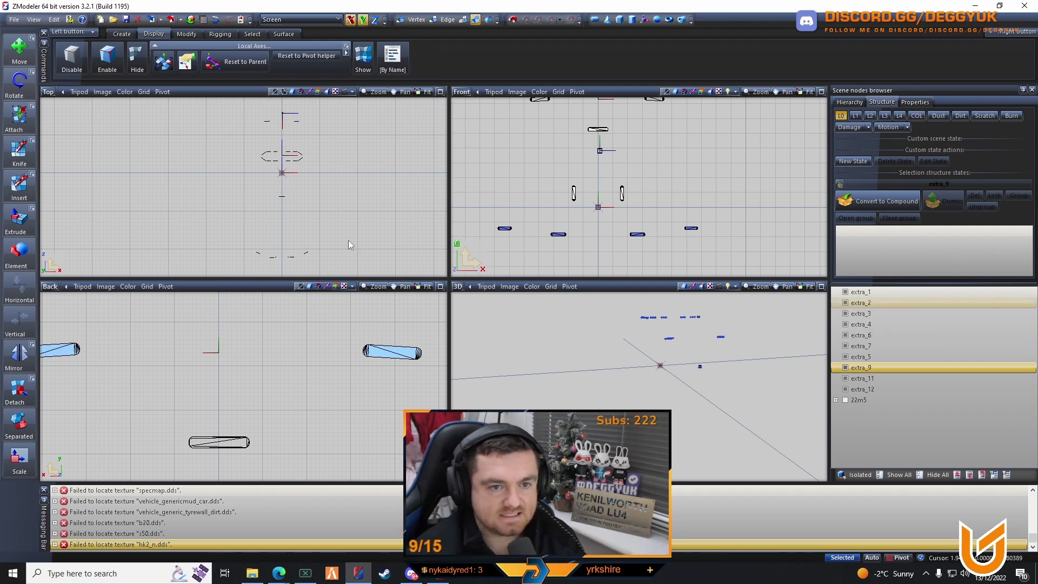
{"action": "scroll", "coordinate": [274, 170], "scroll_direction": "up", "scroll_amount": 5}
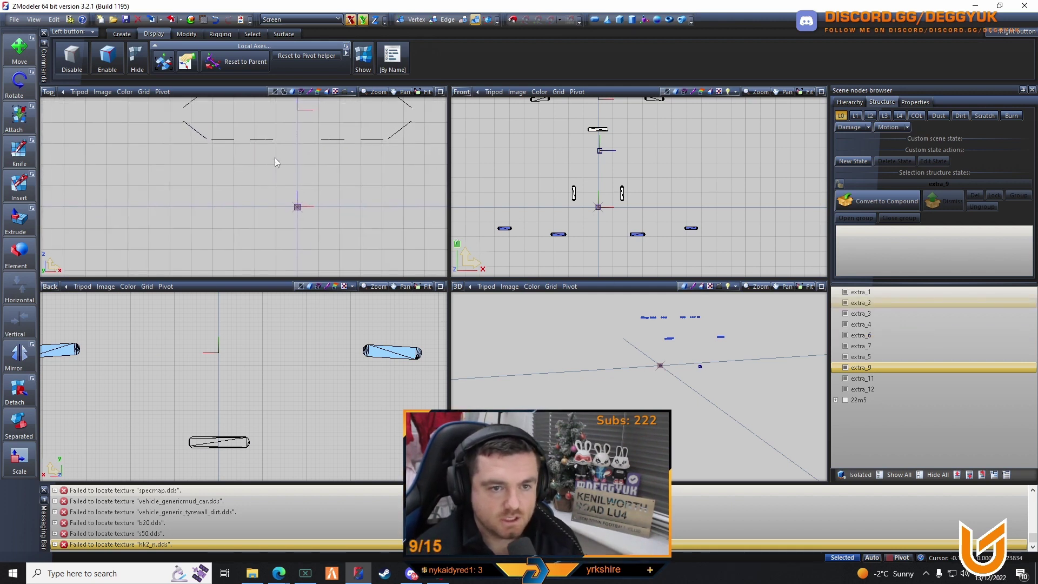
{"action": "middle_click_drag", "start_coordinate": [274, 167], "coordinate": [257, 180]}
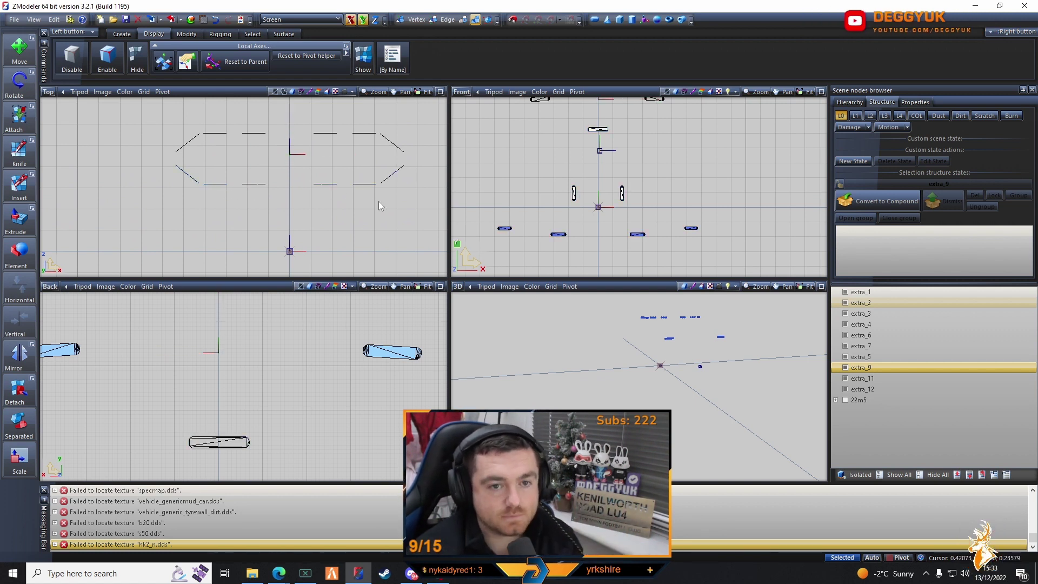
{"action": "scroll", "coordinate": [379, 202], "scroll_direction": "down", "scroll_amount": 4}
{"action": "middle_click_drag", "start_coordinate": [396, 215], "coordinate": [355, 185]}
{"action": "scroll", "coordinate": [409, 227], "scroll_direction": "down", "scroll_amount": 2}
{"action": "scroll", "coordinate": [360, 189], "scroll_direction": "down", "scroll_amount": 1}
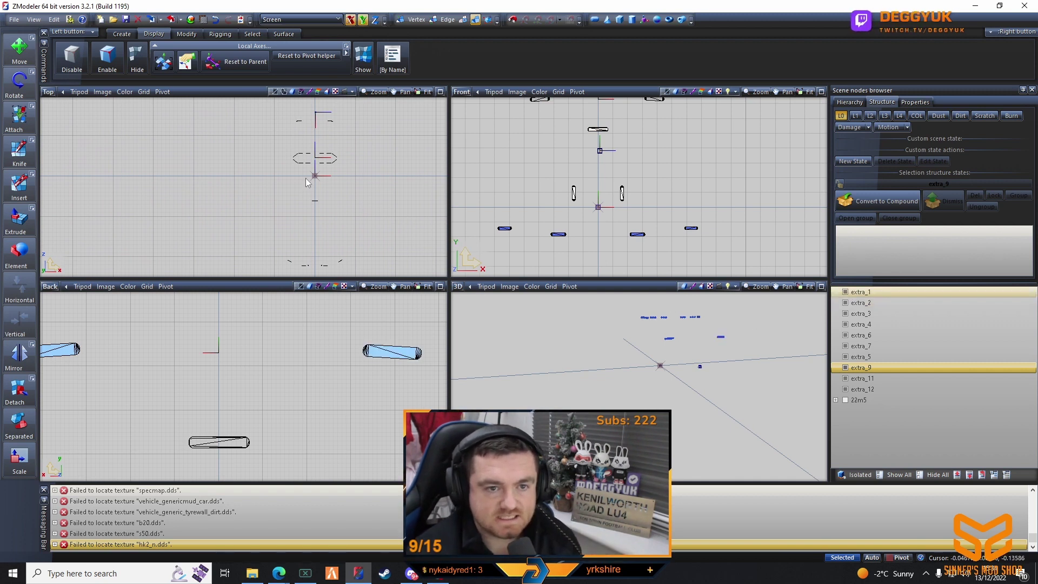
{"action": "scroll", "coordinate": [331, 183], "scroll_direction": "down", "scroll_amount": 1}
{"action": "middle_click_drag", "start_coordinate": [331, 183], "coordinate": [286, 134]}
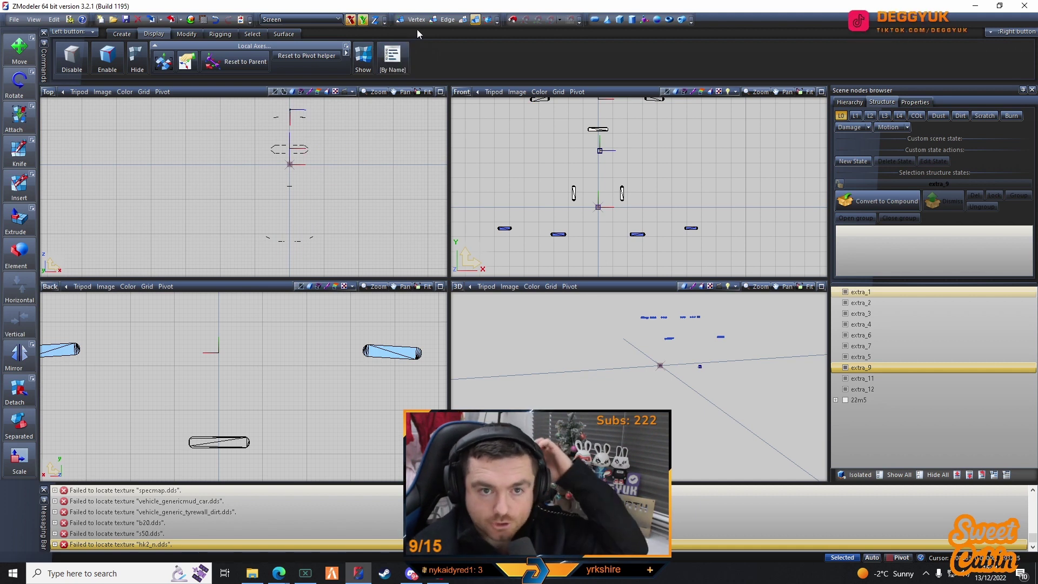
- Switch to polygon level, pick a light polygon, set Quadr rectangle selection, and engage Detach
{"action": "left_click", "coordinate": [463, 20]}
{"action": "scroll", "coordinate": [294, 146], "scroll_direction": "up", "scroll_amount": 5}
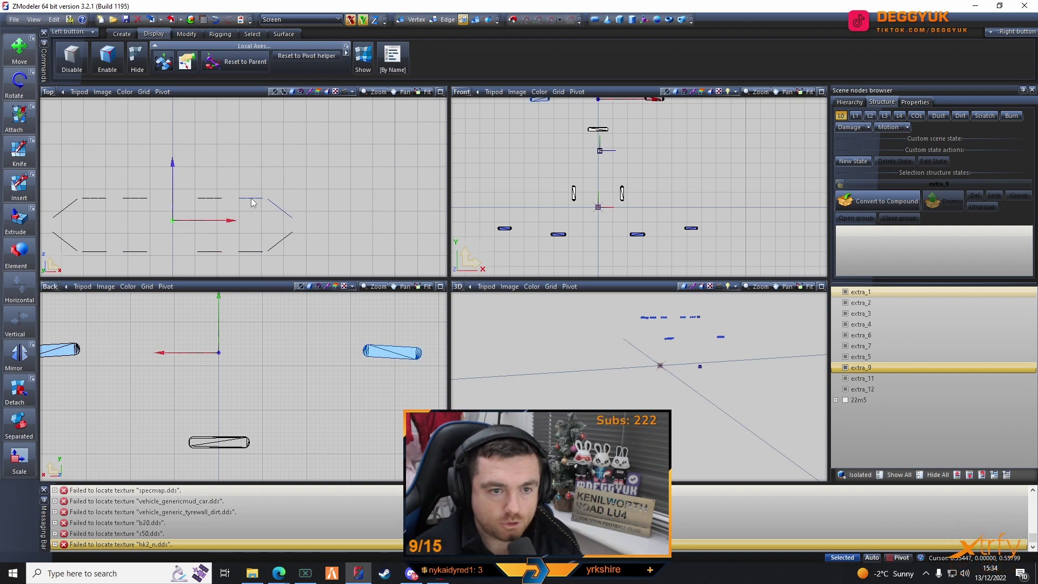
{"action": "left_click", "coordinate": [251, 200]}
{"action": "scroll", "coordinate": [277, 215], "scroll_direction": "down", "scroll_amount": 5}
{"action": "middle_click_drag", "start_coordinate": [282, 188], "coordinate": [306, 199]}
{"action": "left_click", "coordinate": [252, 34]}
{"action": "left_click", "coordinate": [309, 56]}
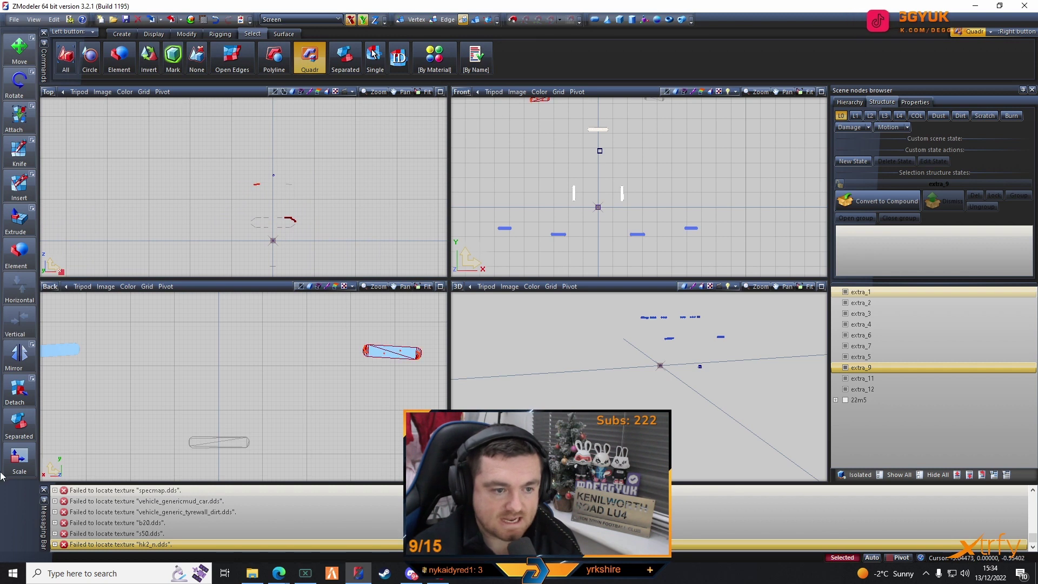
{"action": "left_click", "coordinate": [15, 406]}
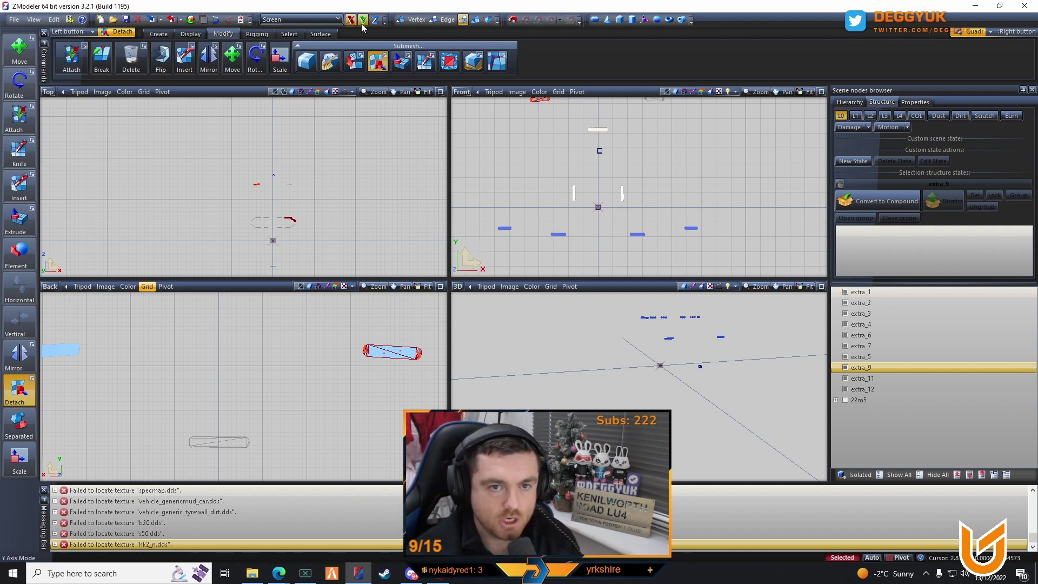
- Restrict movement to the Y axis and rename extra_1 to siren3
{"action": "left_click", "coordinate": [475, 20]}
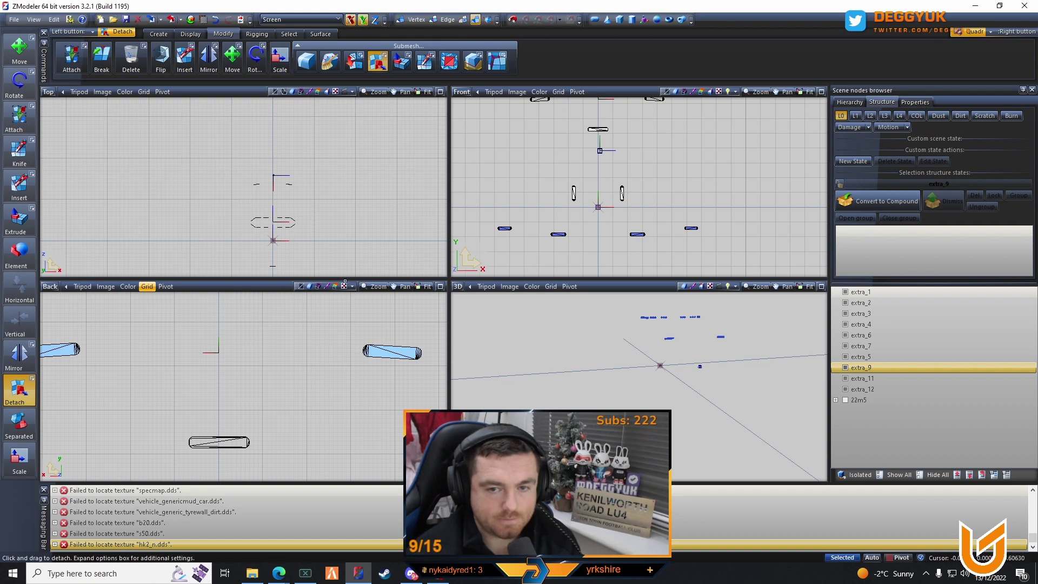
{"action": "left_click", "coordinate": [860, 292]}
{"action": "left_click", "coordinate": [861, 293]}
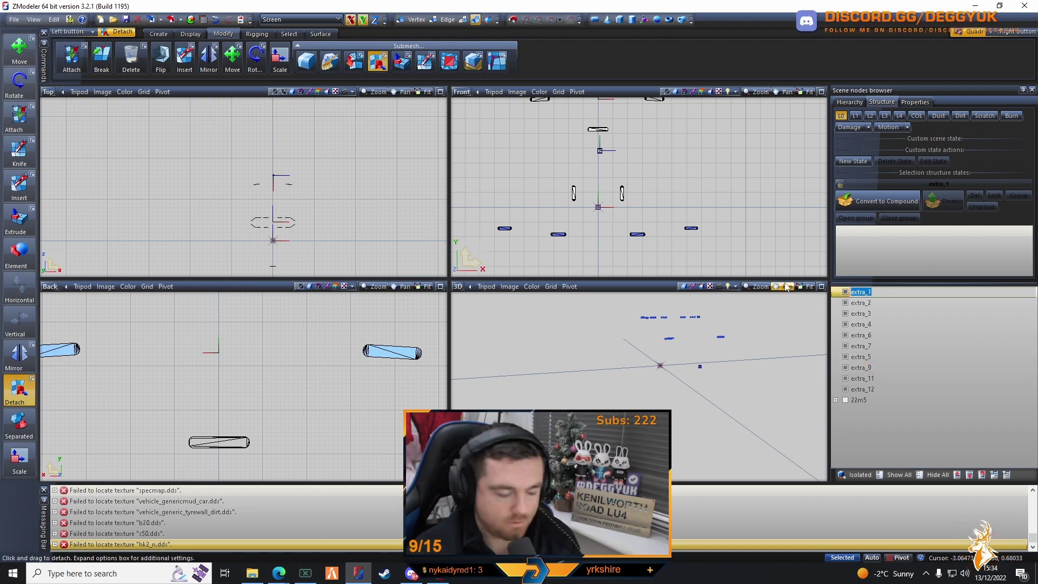
{"action": "type", "text": "siren3"}
{"action": "key", "text": "Return"}
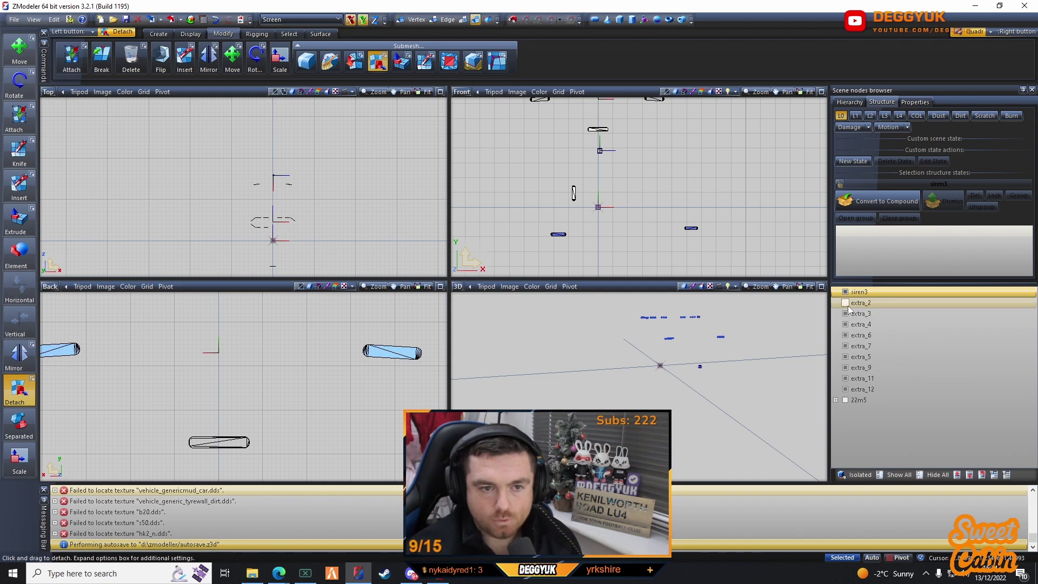
- Check extra_2's parts by toggling its visibility, then rename it to siren1
{"action": "middle_click_drag", "start_coordinate": [349, 222], "coordinate": [356, 151]}
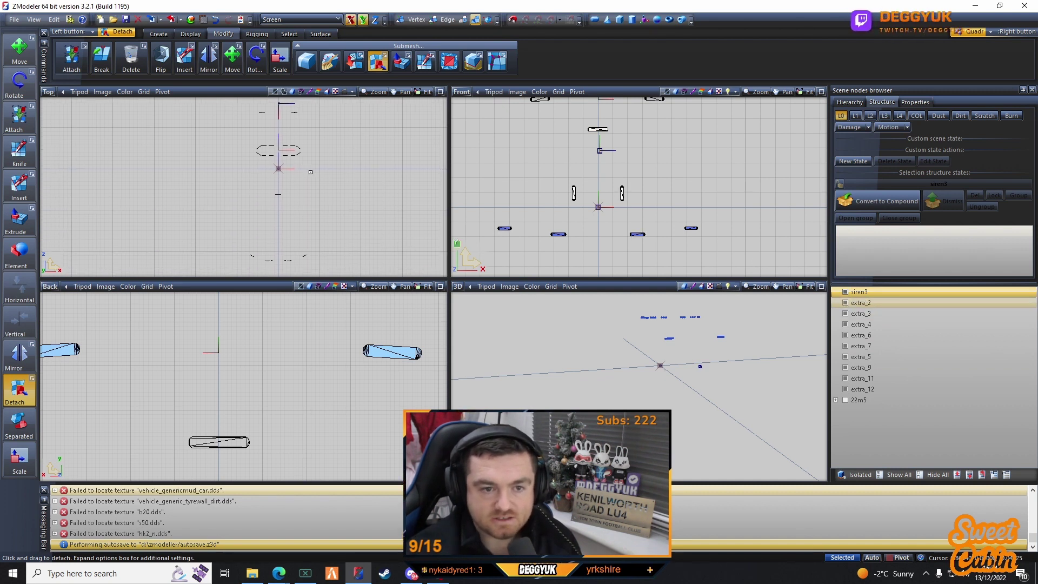
{"action": "left_click", "coordinate": [846, 304]}
{"action": "left_click", "coordinate": [845, 304]}
{"action": "left_click", "coordinate": [875, 303]}
{"action": "left_click", "coordinate": [875, 302]}
{"action": "type", "text": "siren1"}
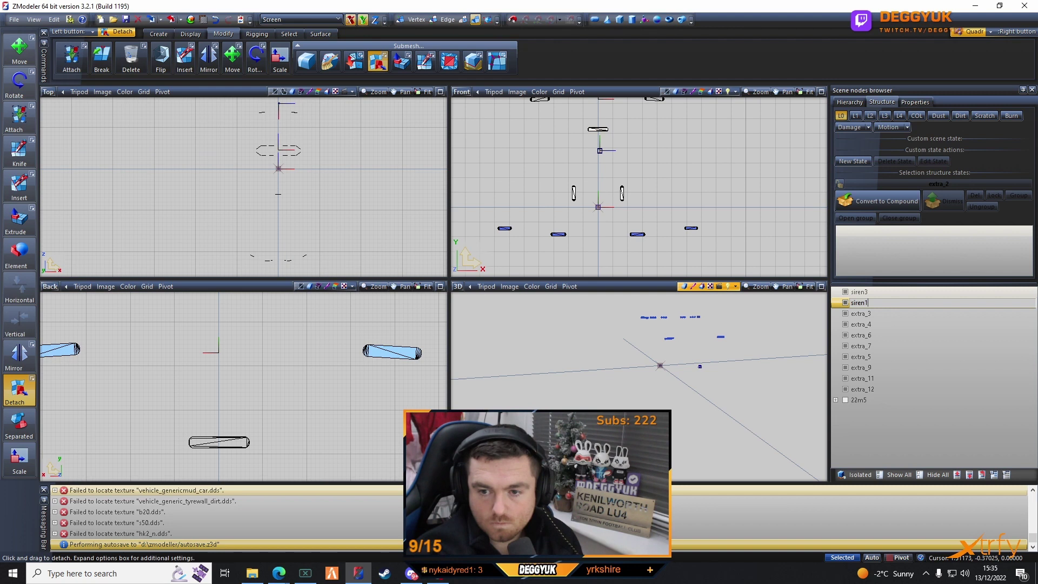
{"action": "key", "text": "Return"}
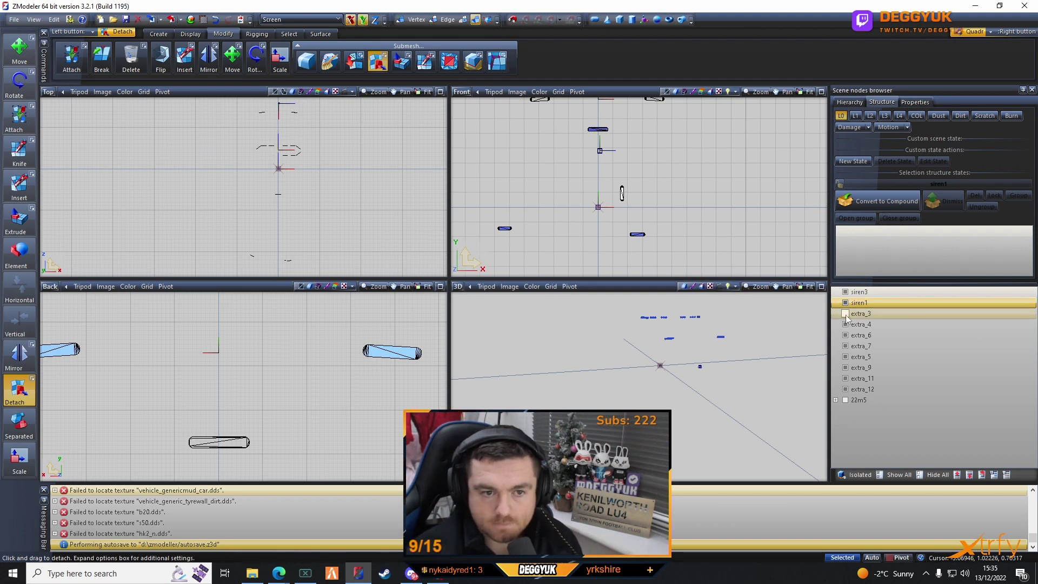
- Rename extra_3 to siren2, then toggle siren1 and siren2 visibility to verify them
{"action": "double_click", "coordinate": [867, 313]}
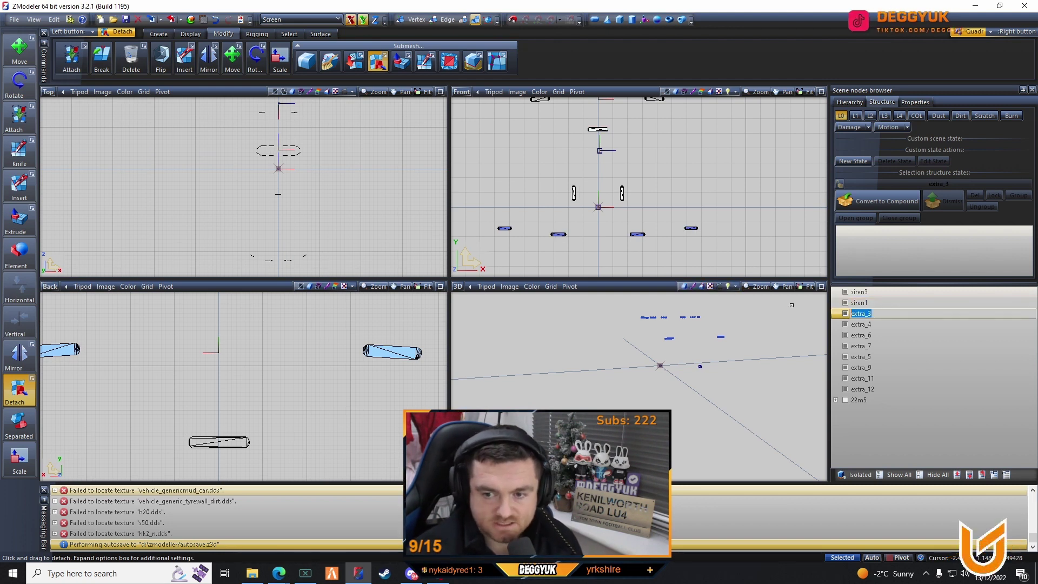
{"action": "type", "text": "siren2"}
{"action": "key", "text": "Return"}
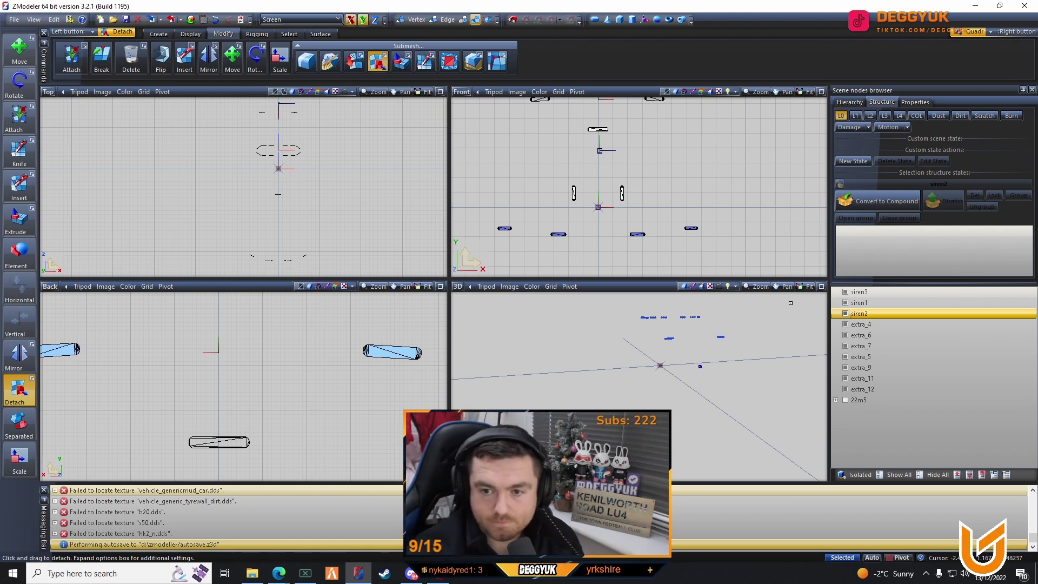
{"action": "left_click", "coordinate": [846, 314]}
{"action": "left_click", "coordinate": [846, 303]}
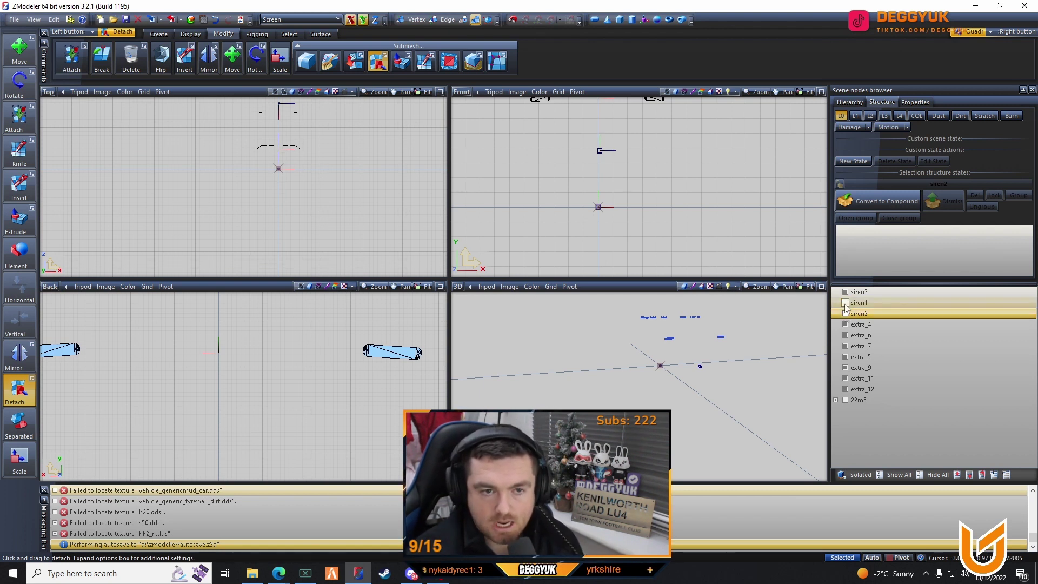
{"action": "left_click", "coordinate": [846, 304]}
{"action": "left_click", "coordinate": [846, 314]}
- Toggle the 22m5 model's visibility, leaving it hidden to isolate the sirens
{"action": "left_click", "coordinate": [846, 400]}
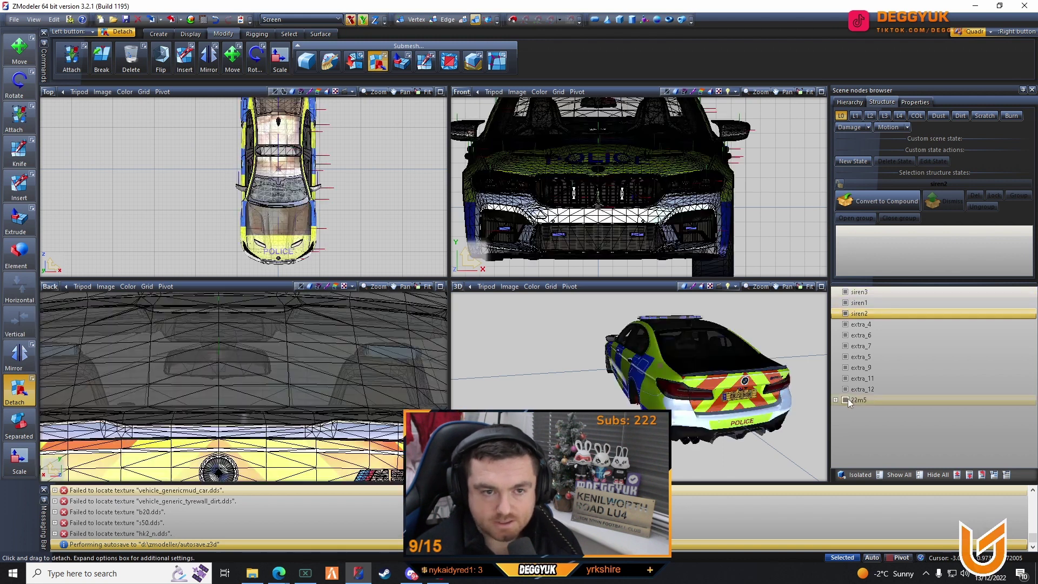
{"action": "left_click", "coordinate": [845, 401]}
{"action": "left_click", "coordinate": [845, 400]}
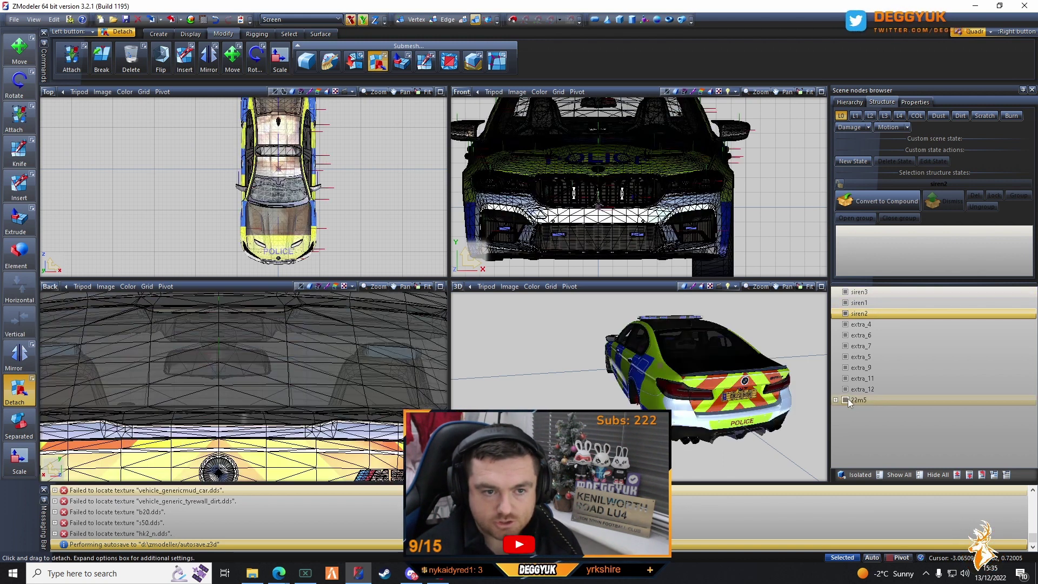
{"action": "left_click", "coordinate": [846, 400]}
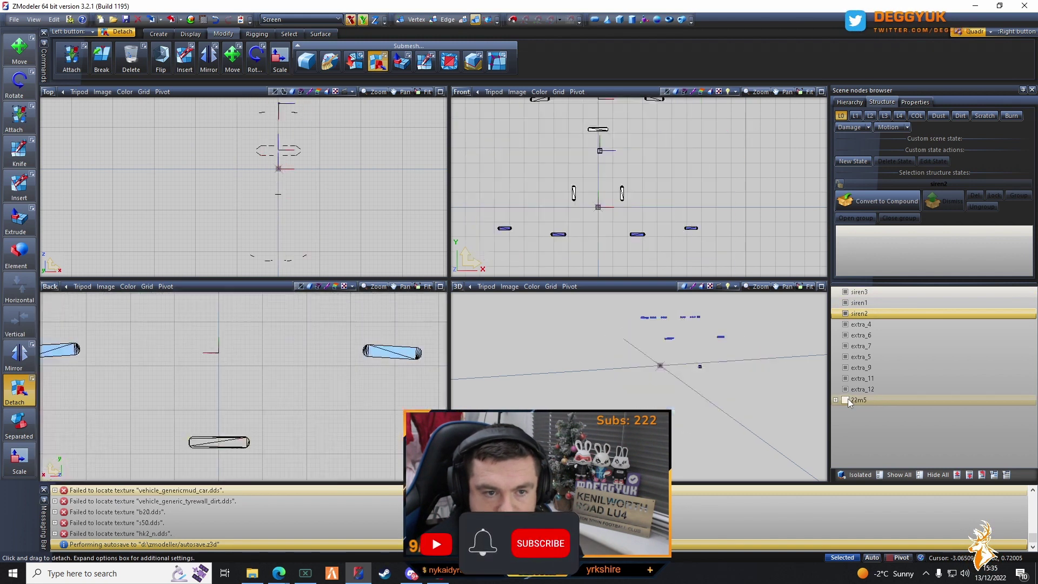
- Rename extra_4 to siren4 after checking its parts
{"action": "left_click", "coordinate": [846, 325]}
{"action": "left_click", "coordinate": [858, 325]}
{"action": "left_click", "coordinate": [874, 325]}
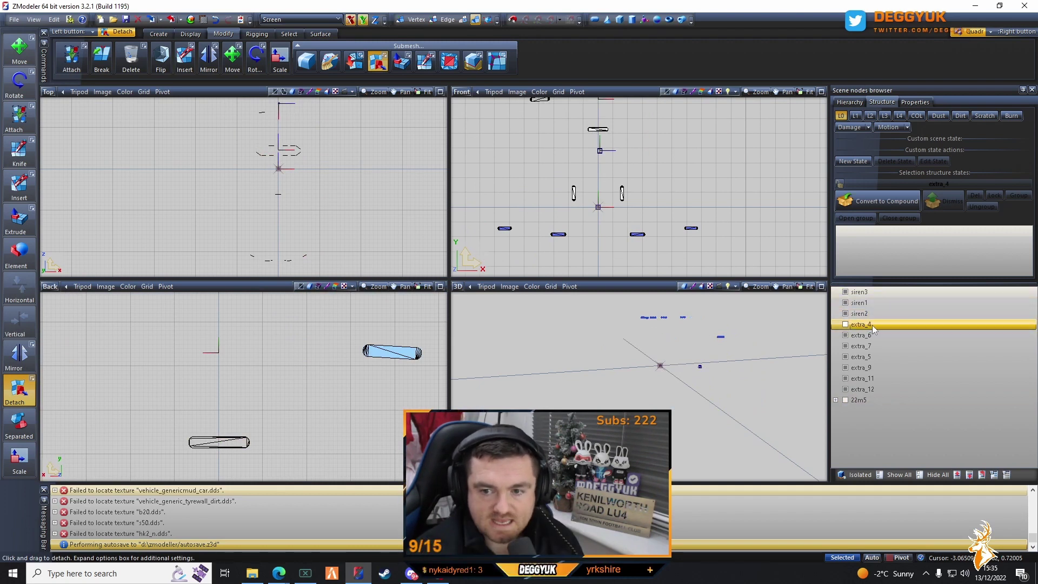
{"action": "type", "text": "siren4"}
{"action": "key", "text": "Return"}
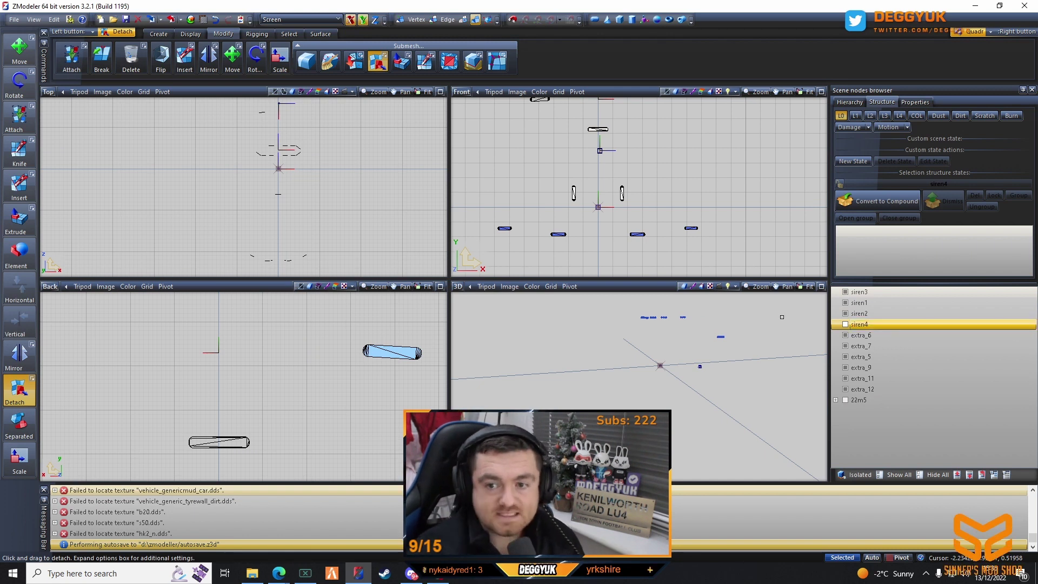
{"action": "left_click", "coordinate": [845, 325]}
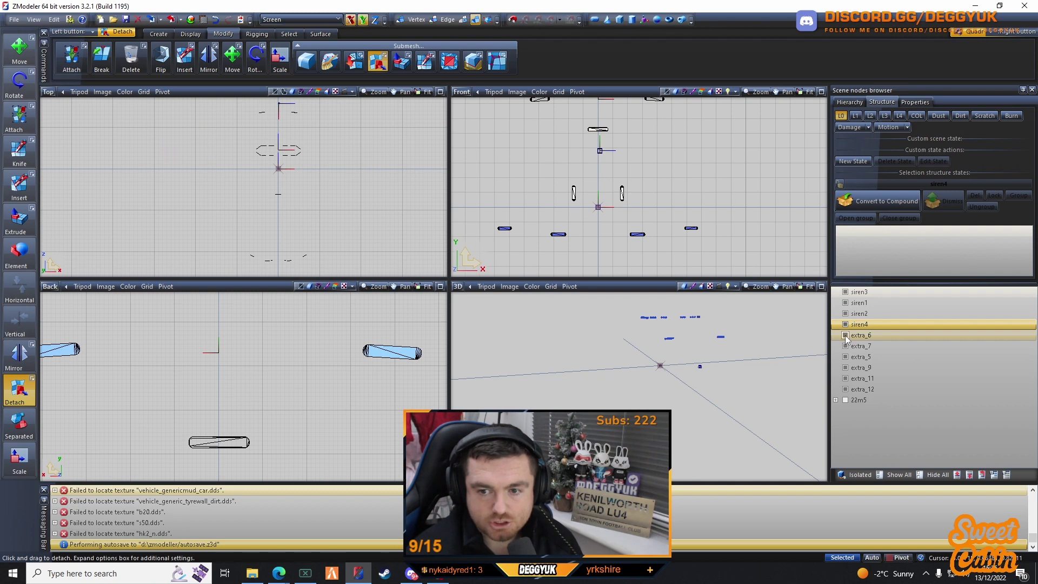
- Delete the extra_6 and extra_5 nodes, then hide extra_9 to check it
{"action": "left_click", "coordinate": [852, 336]}
{"action": "right_click", "coordinate": [855, 335]}
{"action": "mouse_move", "coordinate": [898, 343]}
{"action": "left_click", "coordinate": [937, 354]}
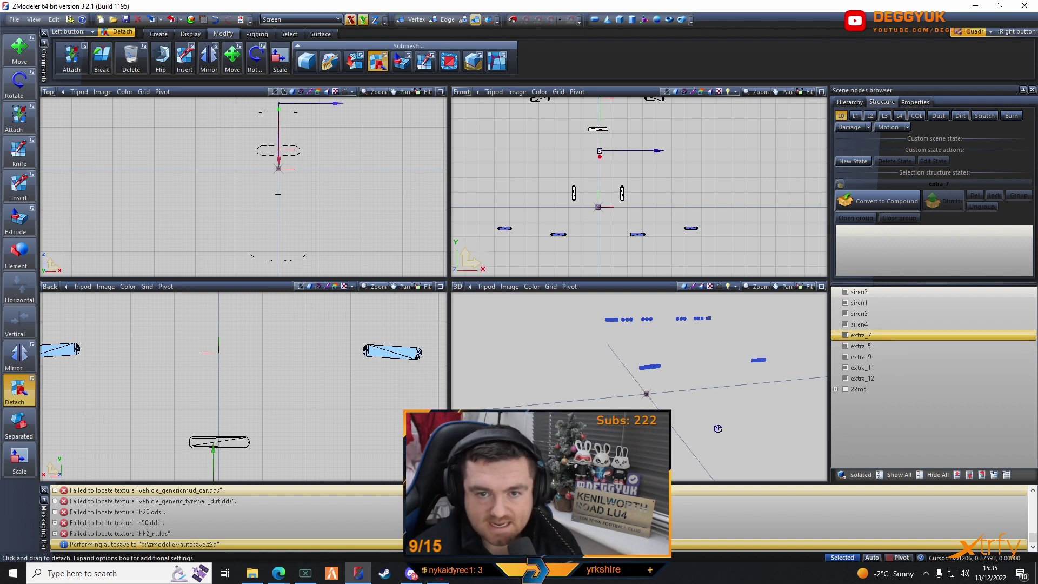
{"action": "left_click", "coordinate": [848, 346]}
{"action": "right_click", "coordinate": [854, 348]}
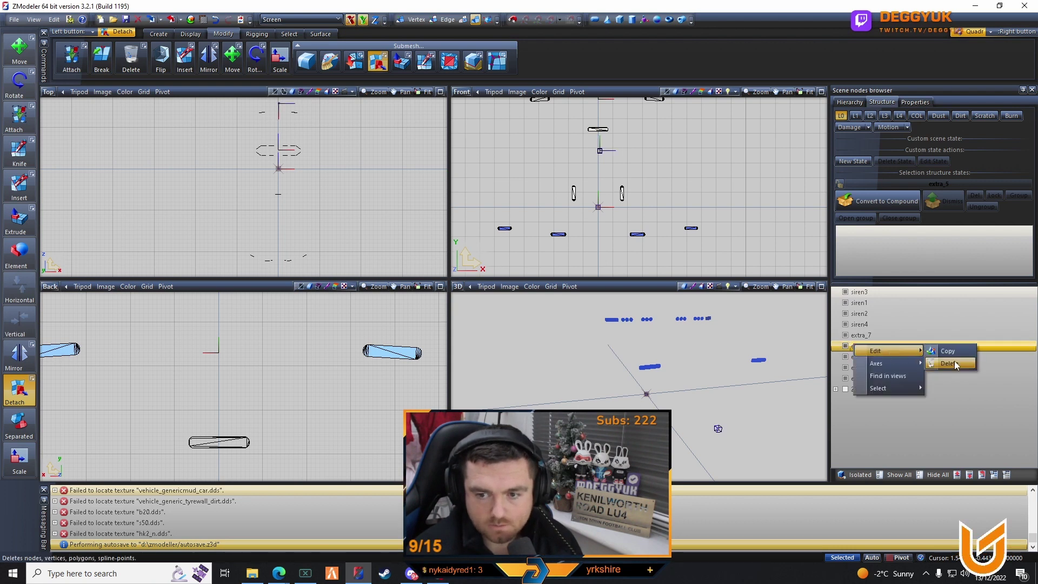
{"action": "left_click", "coordinate": [897, 354]}
{"action": "left_click", "coordinate": [846, 346]}
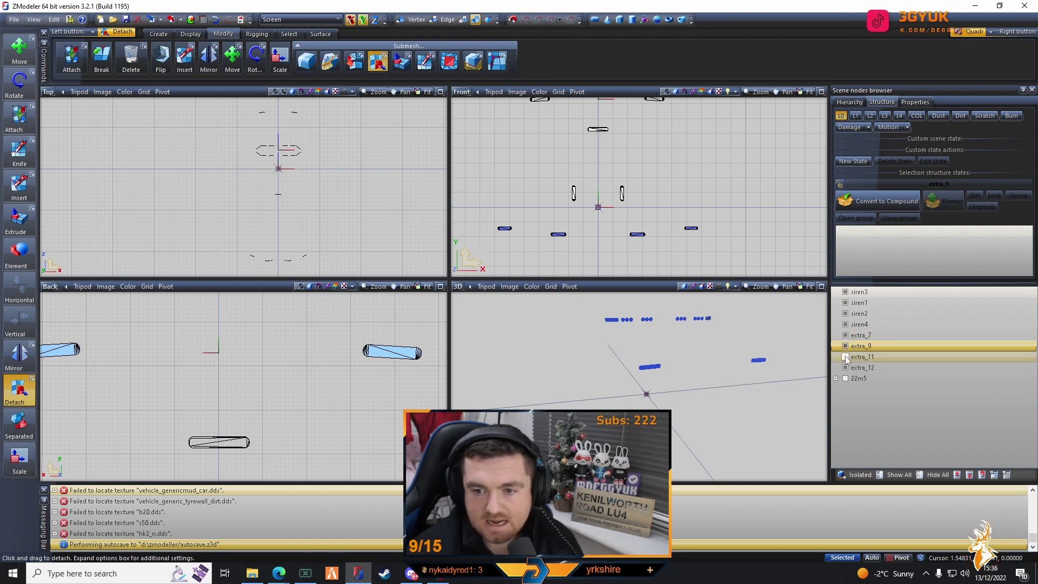
- Delete extra_11 and extra_12 via Edit > Delete
{"action": "left_click", "coordinate": [861, 359]}
{"action": "left_click", "coordinate": [860, 358]}
{"action": "right_click", "coordinate": [867, 365]}
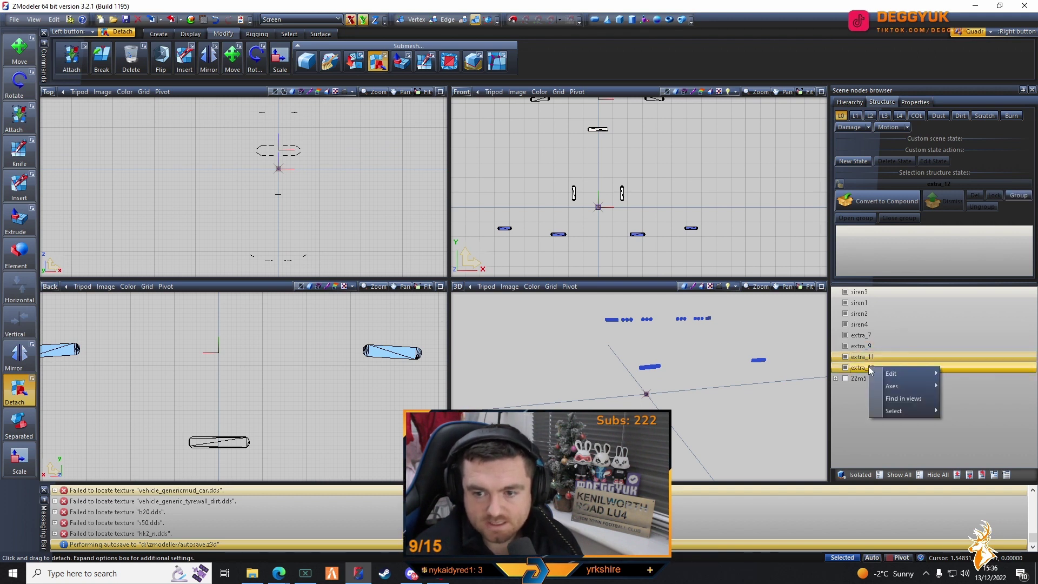
{"action": "left_click", "coordinate": [957, 385]}
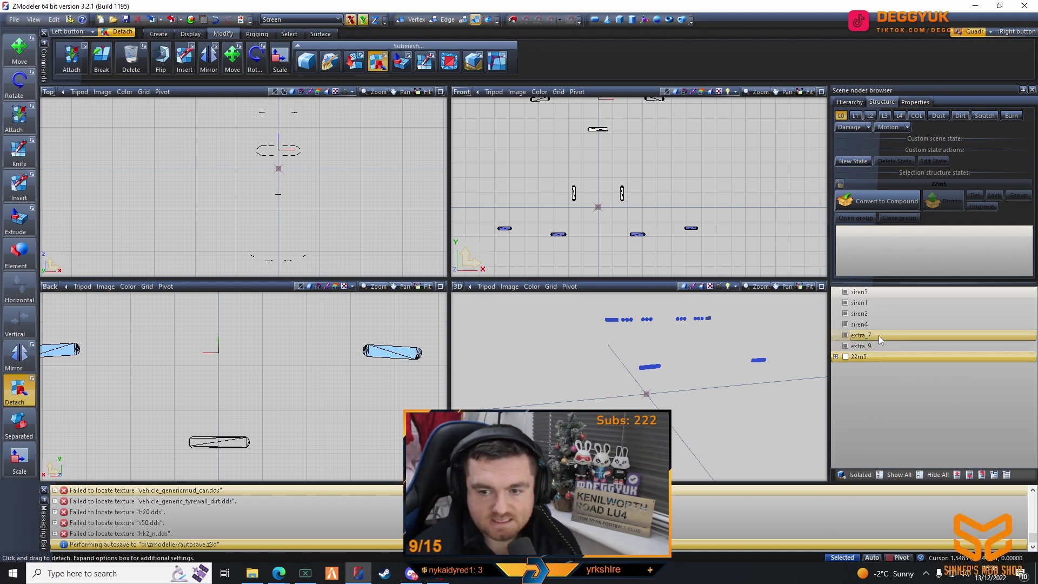
- Hide siren2, and toggle siren3 and siren4 off and on to inspect their lights
{"action": "scroll", "coordinate": [296, 113], "scroll_direction": "up", "scroll_amount": 3}
{"action": "scroll", "coordinate": [171, 422], "scroll_direction": "down", "scroll_amount": 4}
{"action": "scroll", "coordinate": [190, 379], "scroll_direction": "up", "scroll_amount": 4}
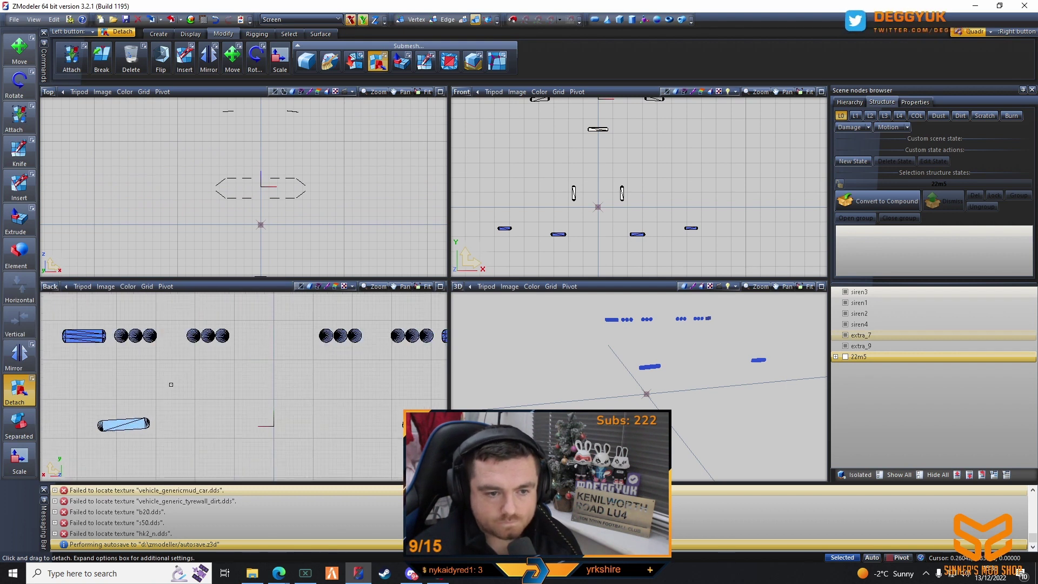
{"action": "left_click", "coordinate": [845, 313]}
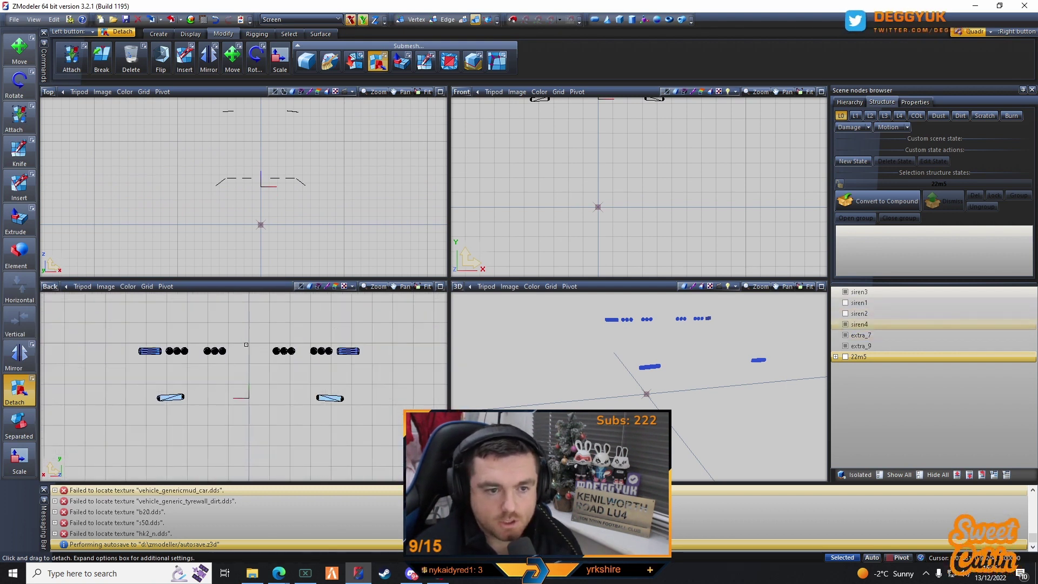
{"action": "scroll", "coordinate": [243, 346], "scroll_direction": "up", "scroll_amount": 1}
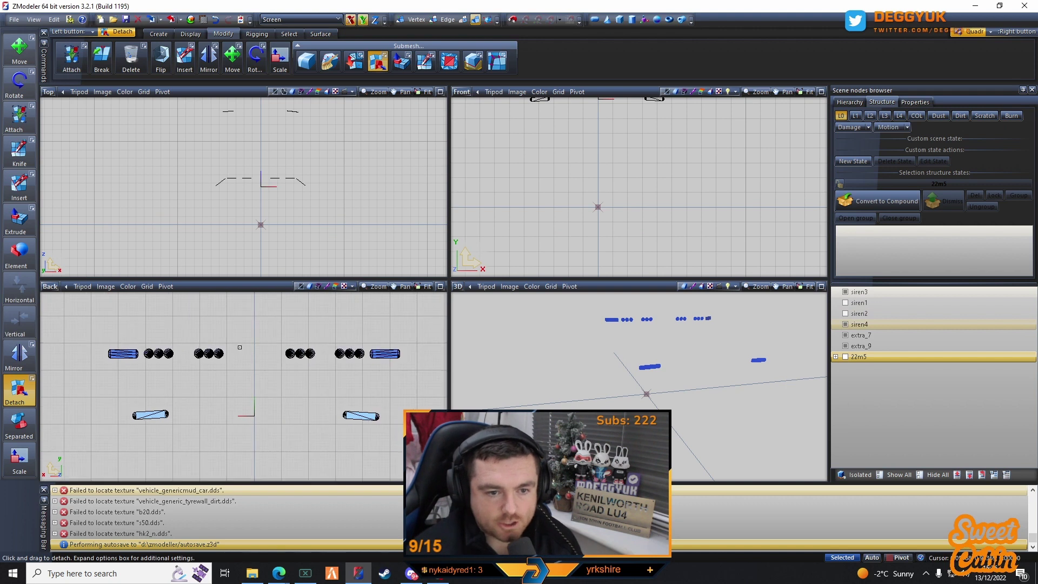
{"action": "left_click", "coordinate": [845, 292]}
{"action": "left_click", "coordinate": [845, 325]}
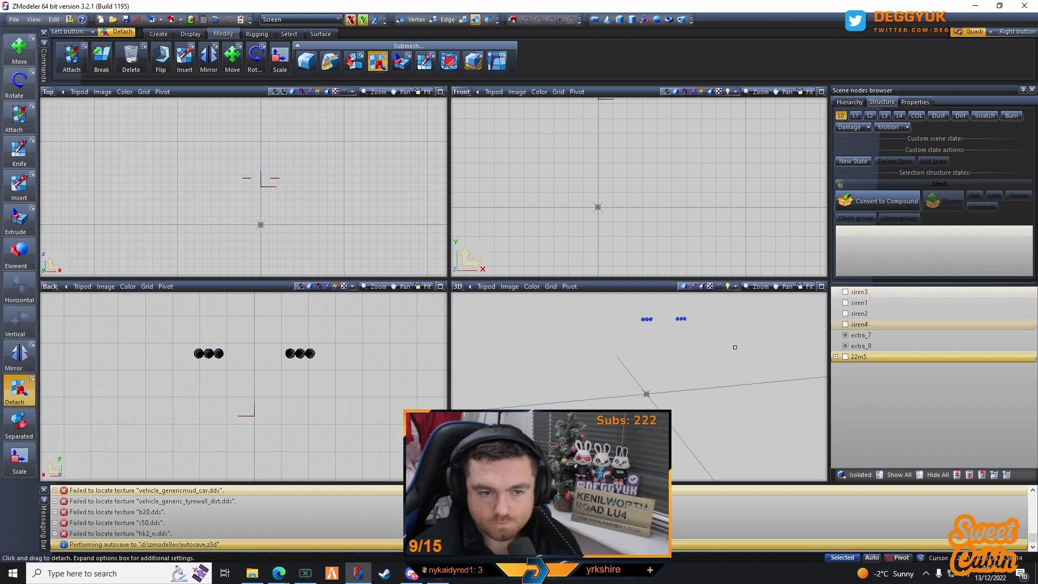
{"action": "left_click", "coordinate": [846, 325]}
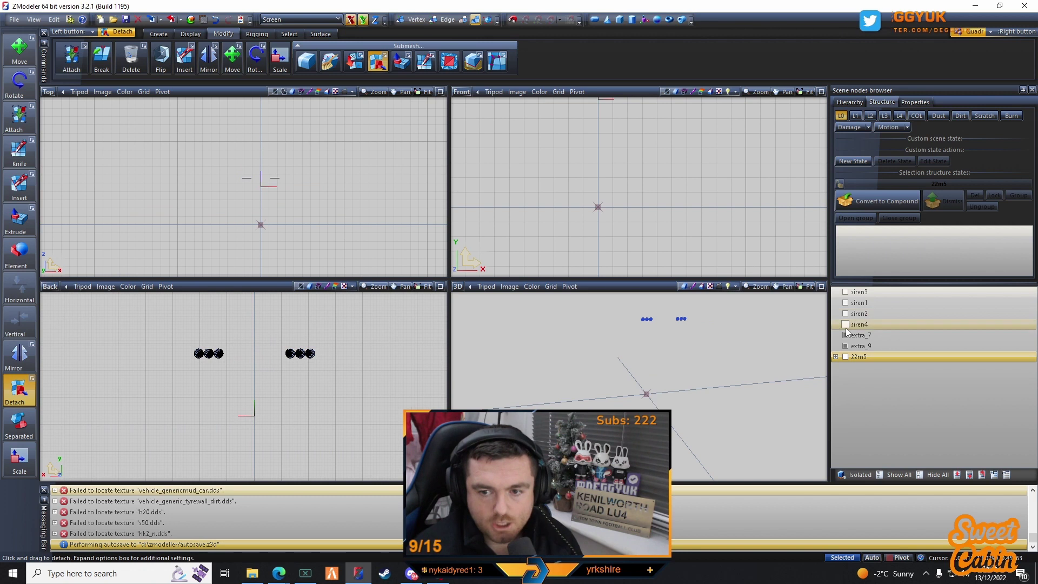
{"action": "left_click", "coordinate": [846, 292]}
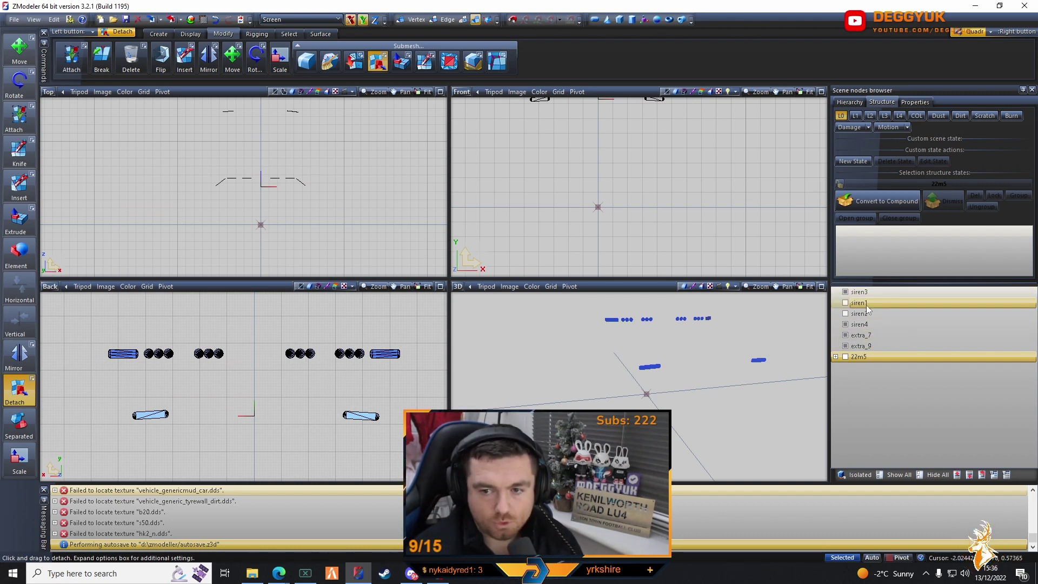
- Attach the extra_9 and extra_7 lights to the siren objects with the Attach tool
{"action": "left_click", "coordinate": [297, 354]}
{"action": "left_click", "coordinate": [299, 354]}
{"action": "left_click", "coordinate": [303, 354]}
{"action": "left_click", "coordinate": [18, 126]}
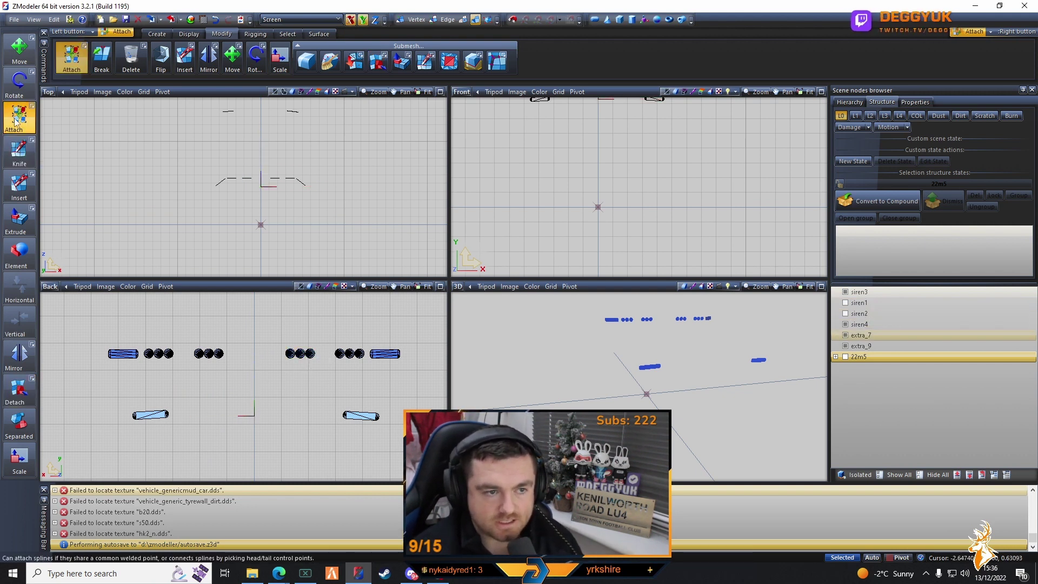
{"action": "left_click", "coordinate": [296, 354]}
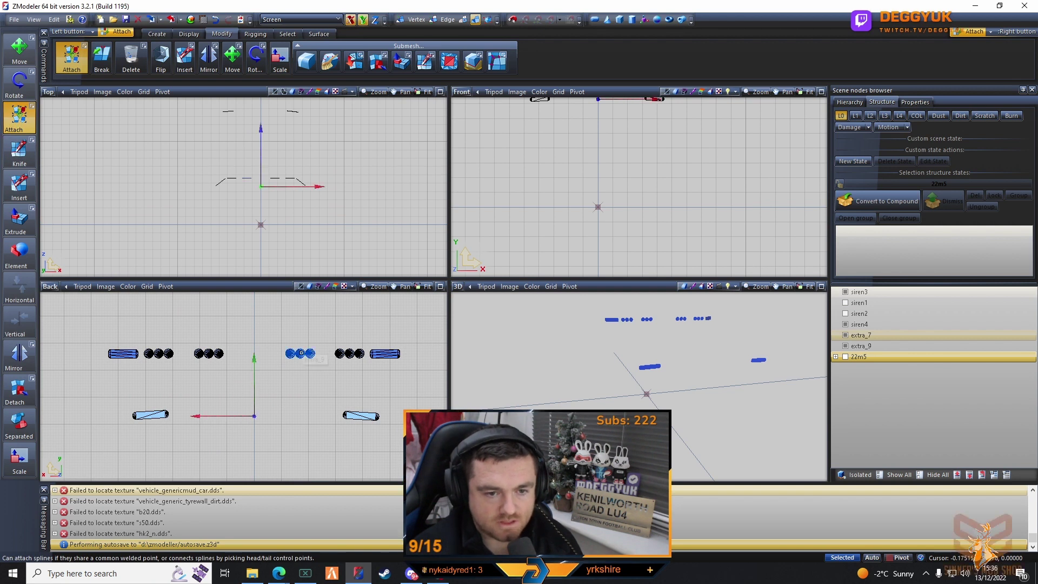
{"action": "left_click", "coordinate": [297, 354]}
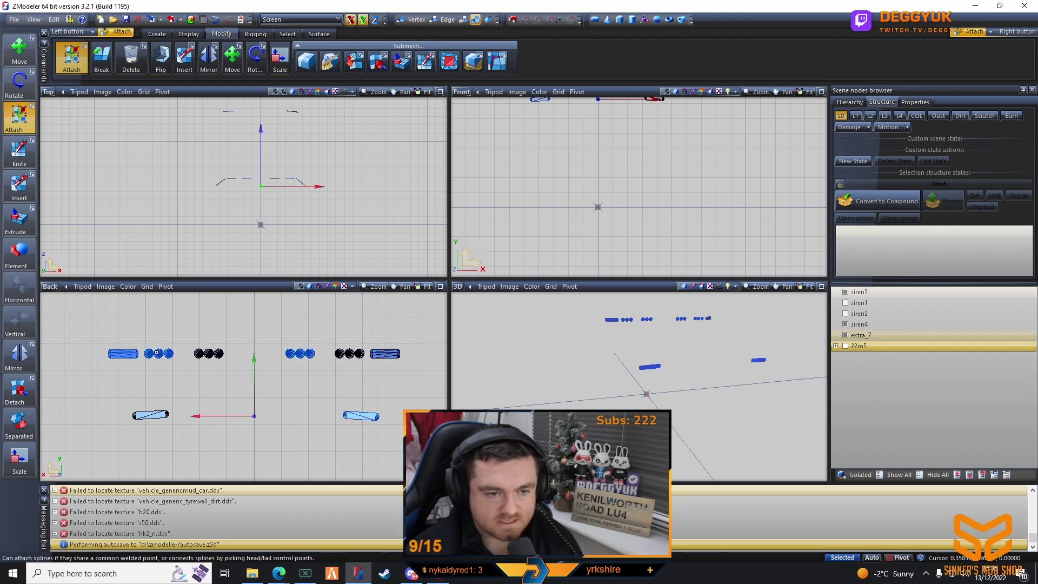
{"action": "left_click", "coordinate": [206, 354]}
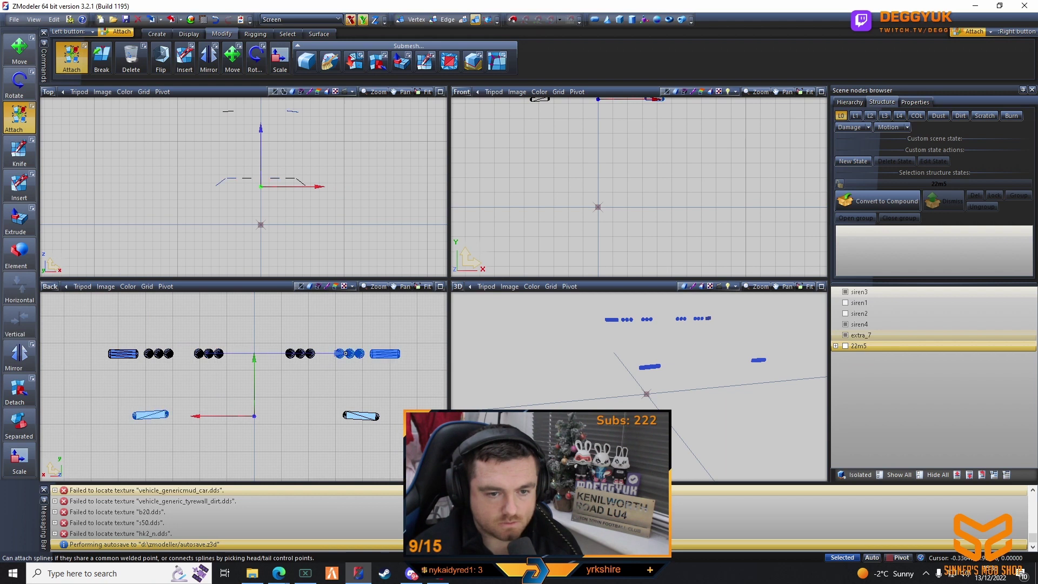
{"action": "left_click", "coordinate": [218, 354]}
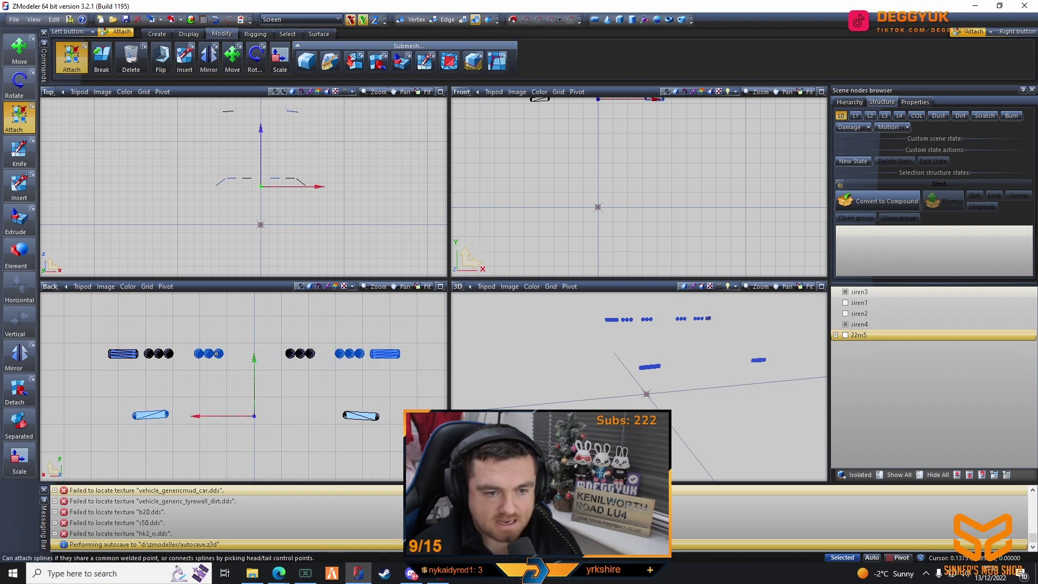
- Toggle siren4 and siren3 visibility on and off to check their merged lights
{"action": "left_click", "coordinate": [845, 325]}
{"action": "left_click", "coordinate": [846, 324]}
{"action": "left_click", "coordinate": [845, 324]}
{"action": "left_click", "coordinate": [845, 325]}
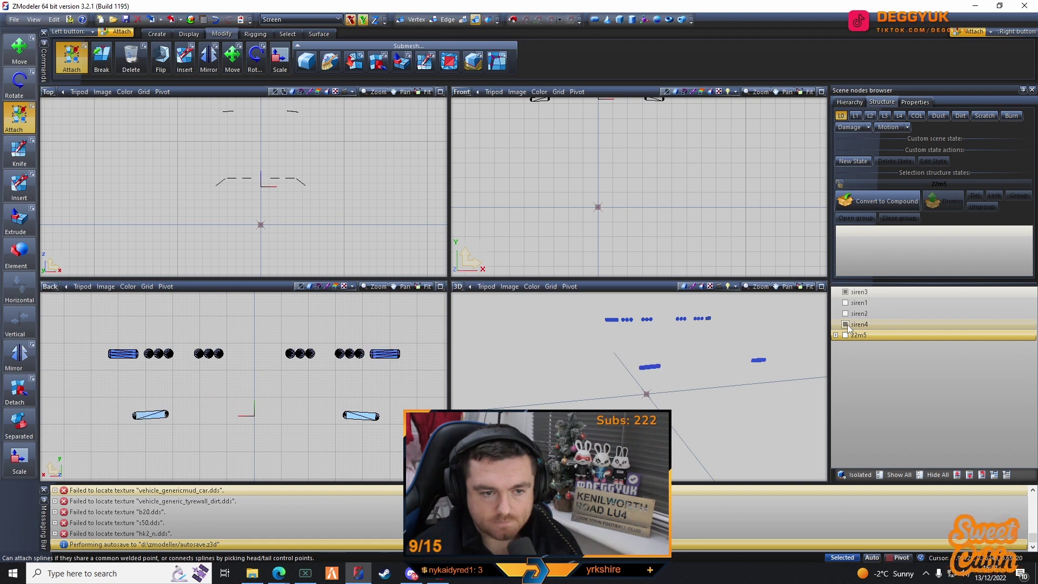
{"action": "left_click", "coordinate": [846, 292]}
{"action": "left_click", "coordinate": [845, 292]}
{"action": "left_click", "coordinate": [845, 292]}
{"action": "left_click", "coordinate": [846, 292]}
- Make siren1 and siren2 visible again and select all four siren objects
{"action": "left_click", "coordinate": [218, 352]}
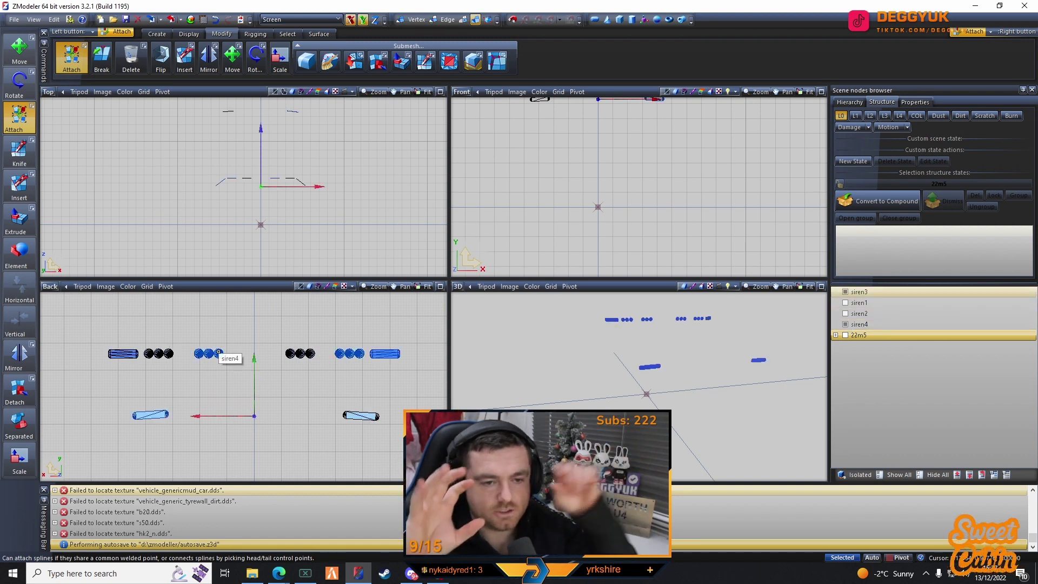
{"action": "left_click", "coordinate": [871, 325]}
{"action": "left_click", "coordinate": [846, 303]}
{"action": "left_click", "coordinate": [846, 314]}
{"action": "left_click", "coordinate": [868, 292], "text": "shift"}
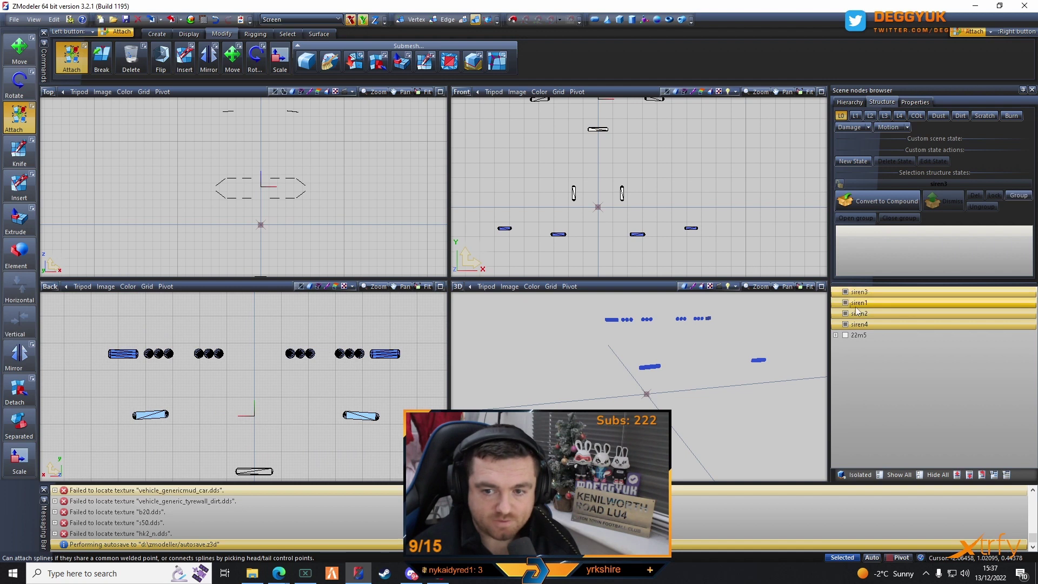
- Apply Local Axes 'Center to Object' to siren4 and siren2 so their axes sit on them
{"action": "scroll", "coordinate": [351, 208], "scroll_direction": "down", "scroll_amount": 5}
{"action": "scroll", "coordinate": [298, 191], "scroll_direction": "up", "scroll_amount": 3}
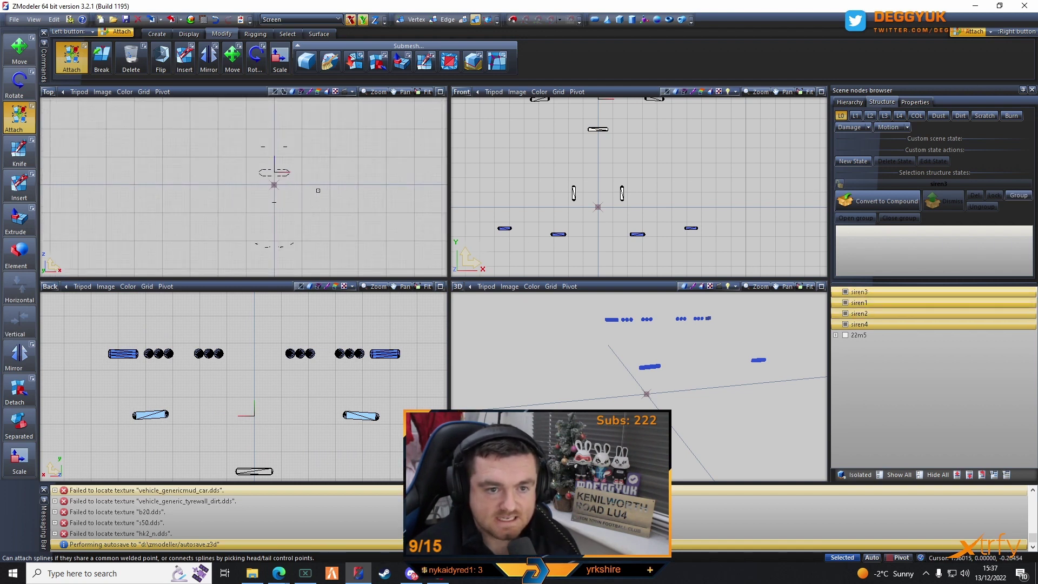
{"action": "key", "text": "ctrl+r"}
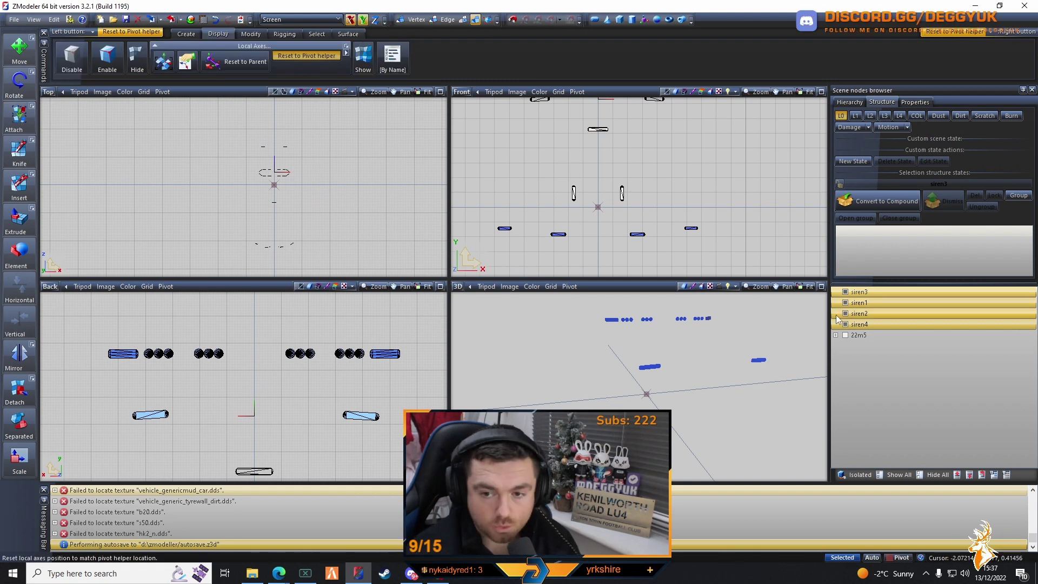
{"action": "left_click", "coordinate": [845, 314]}
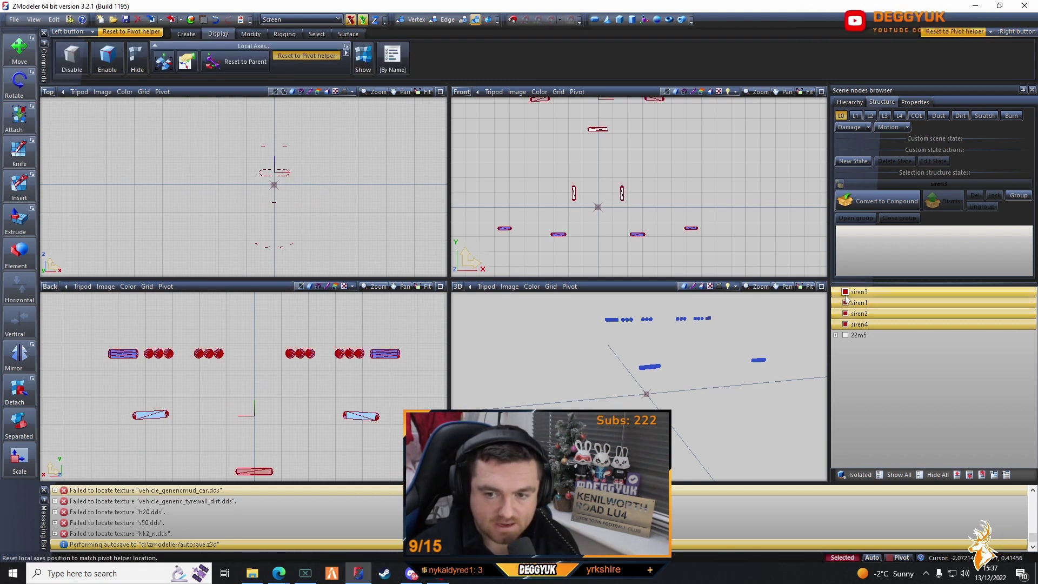
{"action": "left_click", "coordinate": [868, 324]}
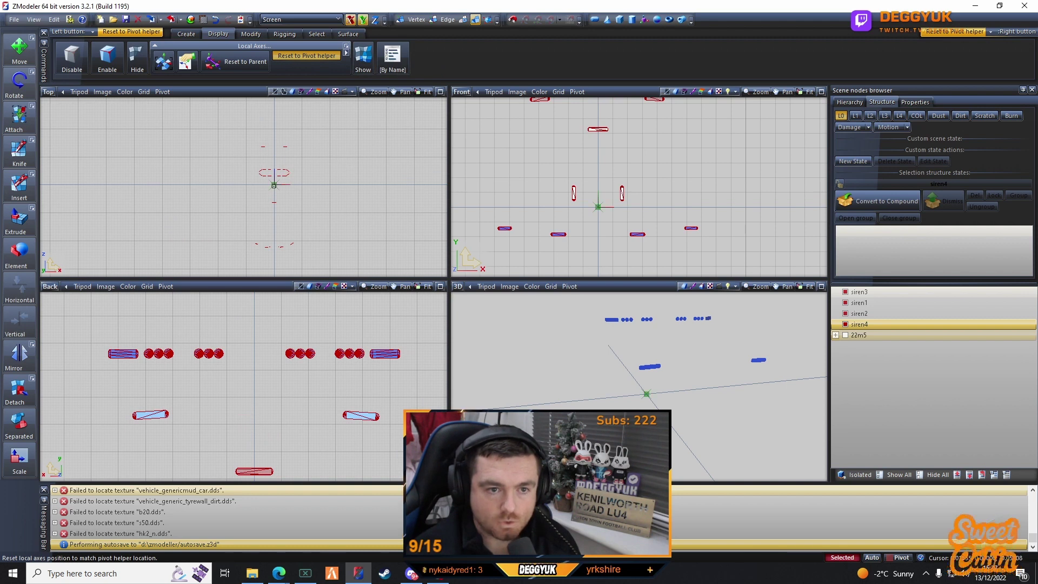
{"action": "left_click", "coordinate": [241, 62]}
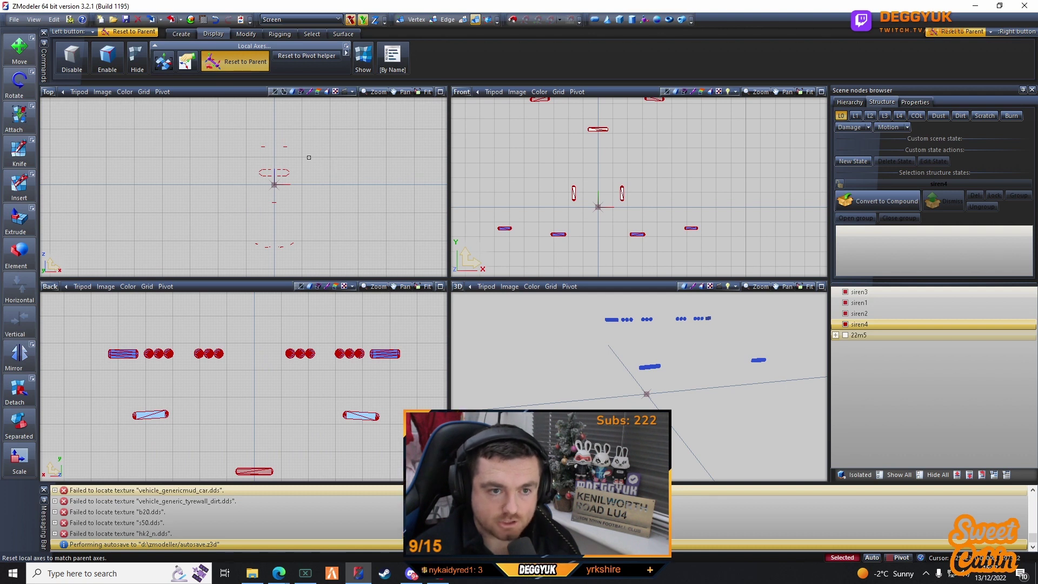
{"action": "left_click", "coordinate": [162, 67]}
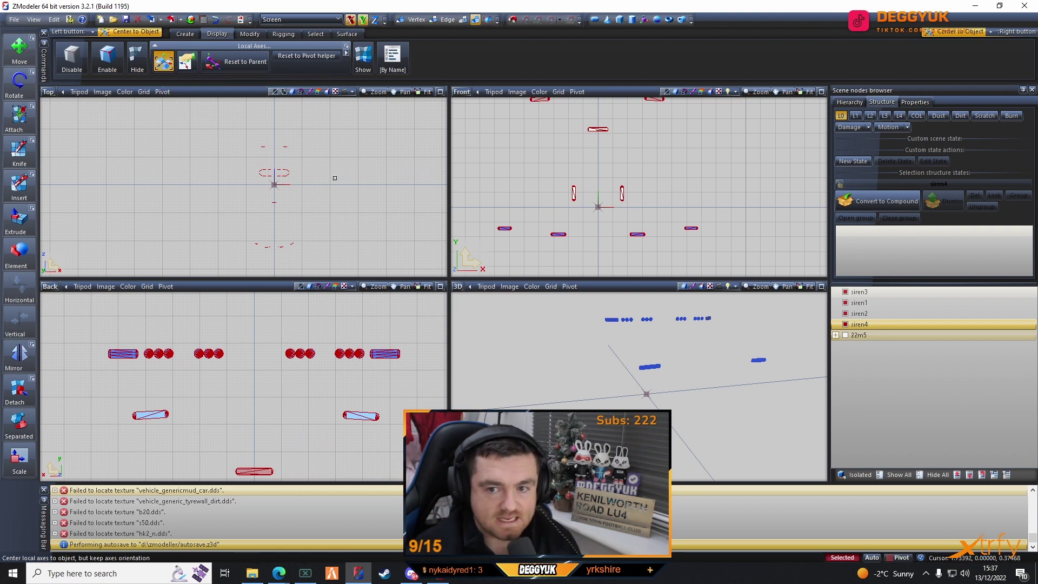
{"action": "left_click", "coordinate": [860, 313], "text": "ctrl"}
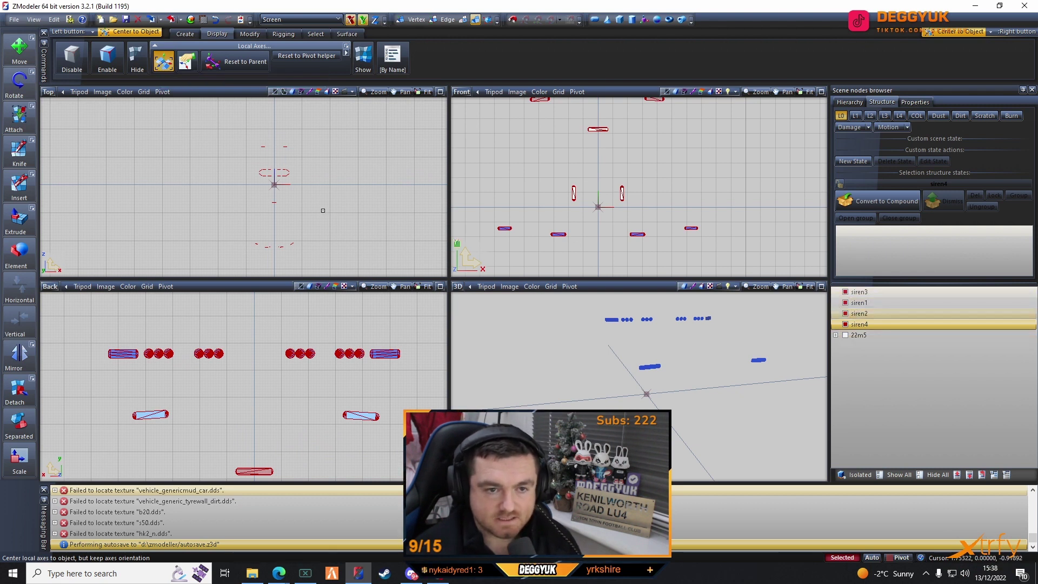
{"action": "left_click", "coordinate": [336, 191]}
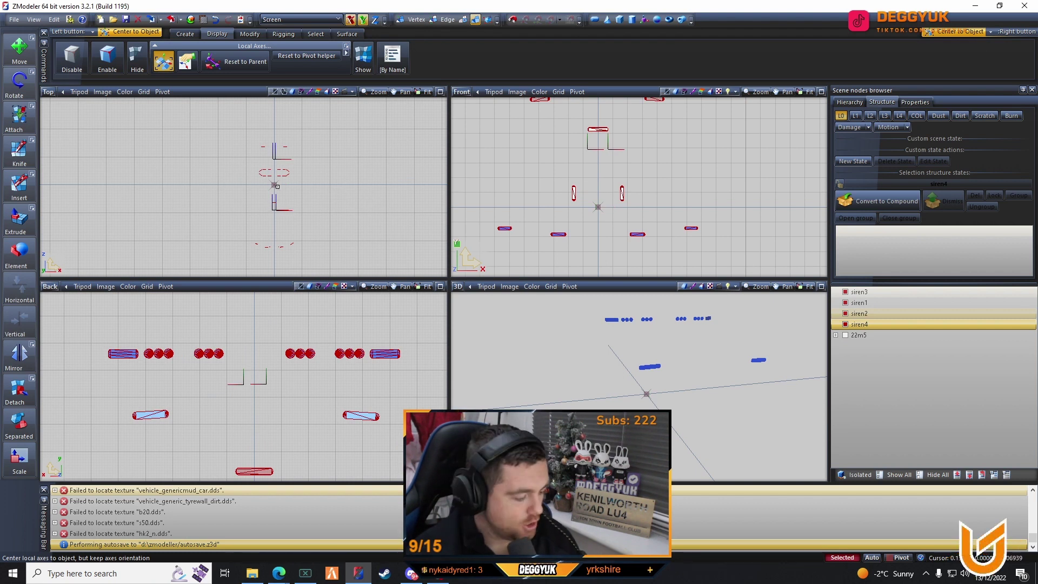
{"action": "scroll", "coordinate": [277, 187], "scroll_direction": "up", "scroll_amount": 5}
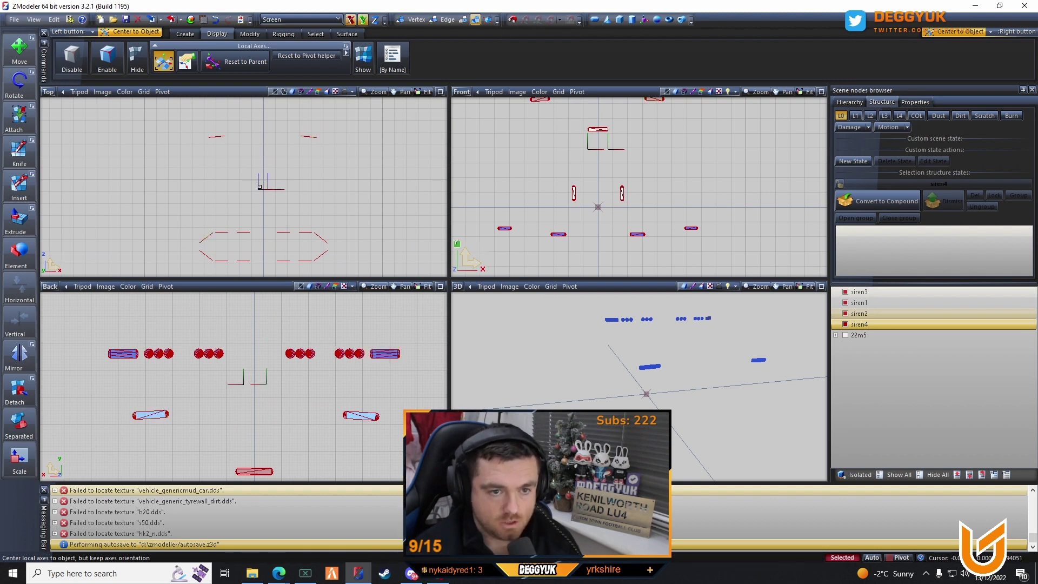
- Duplicate the selected siren1–siren4 objects with the Copy tool and select the copied siren4
{"action": "left_click", "coordinate": [185, 34]}
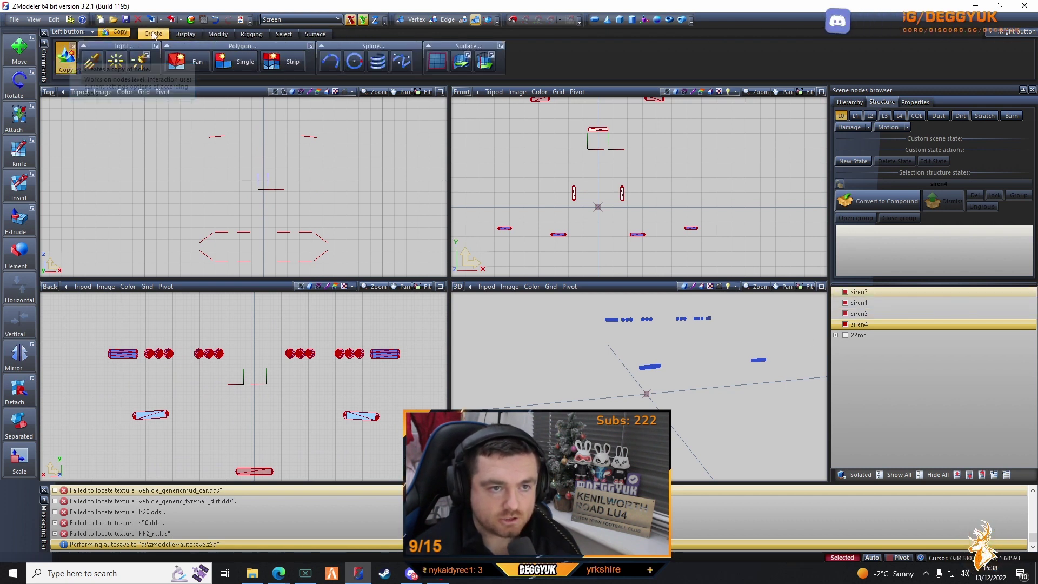
{"action": "left_click", "coordinate": [66, 56]}
{"action": "left_click", "coordinate": [343, 167]}
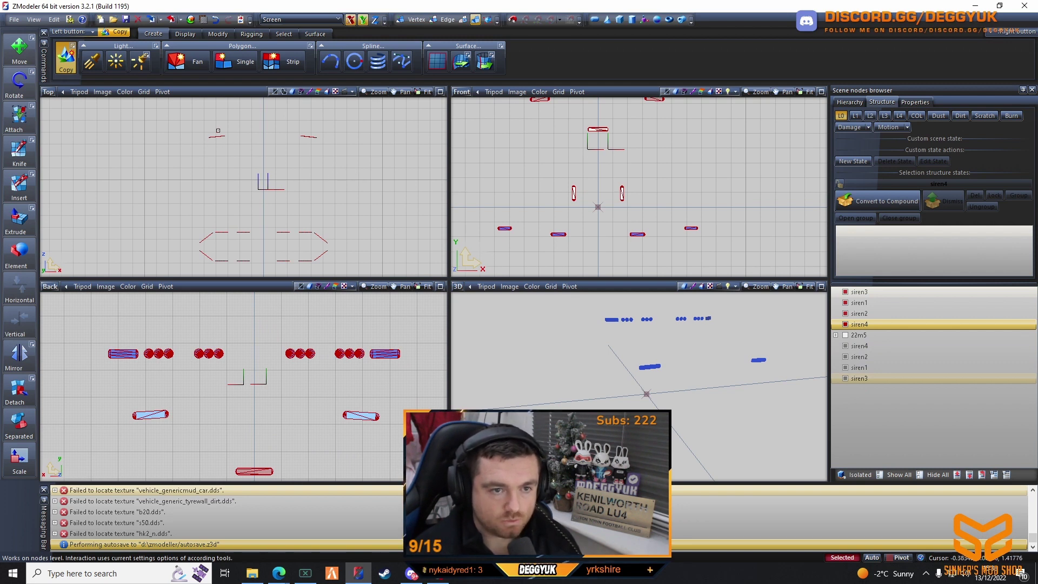
{"action": "scroll", "coordinate": [361, 221], "scroll_direction": "down", "scroll_amount": 1}
{"action": "scroll", "coordinate": [361, 221], "scroll_direction": "down", "scroll_amount": 1}
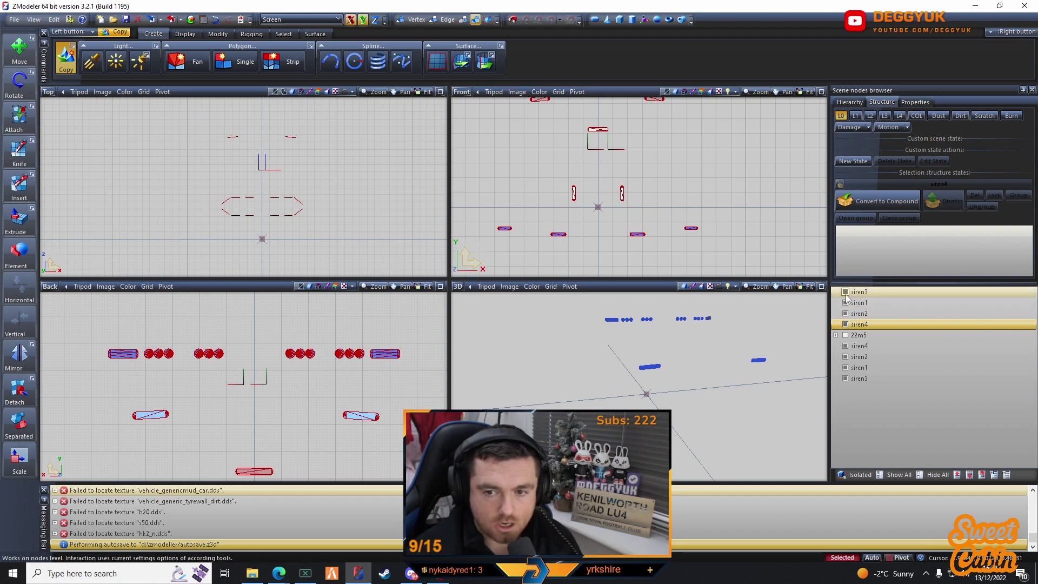
{"action": "left_click", "coordinate": [847, 347]}
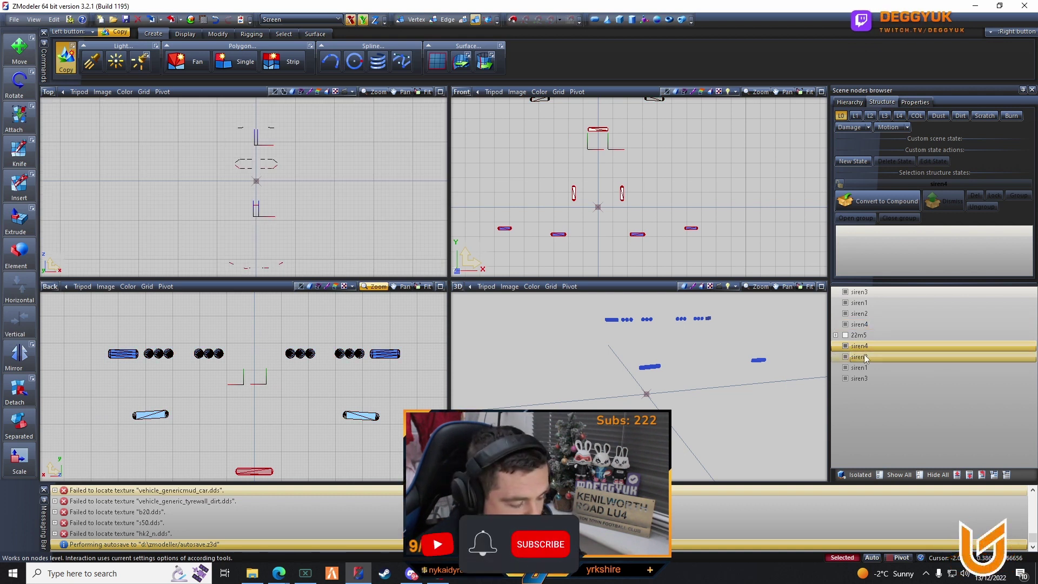
- Convert the four copied siren objects into dummies
{"action": "left_click", "coordinate": [869, 378], "text": "shift"}
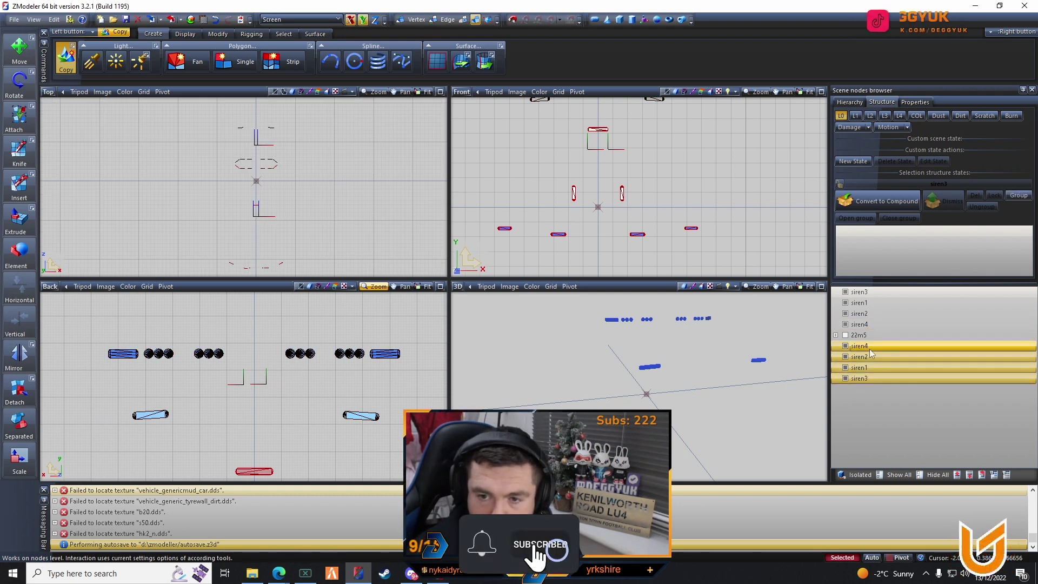
{"action": "right_click", "coordinate": [871, 360]}
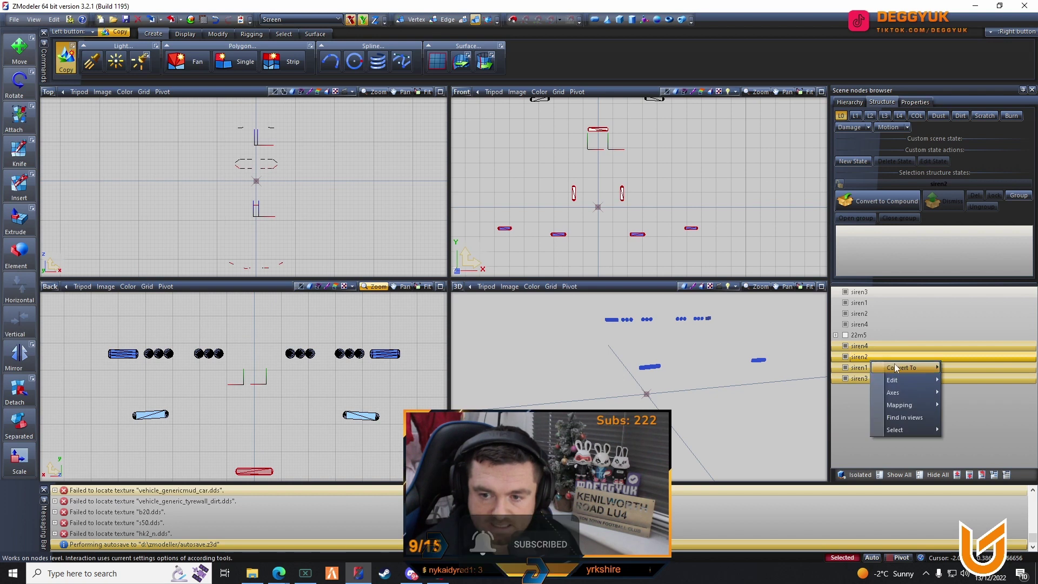
{"action": "mouse_move", "coordinate": [896, 370]}
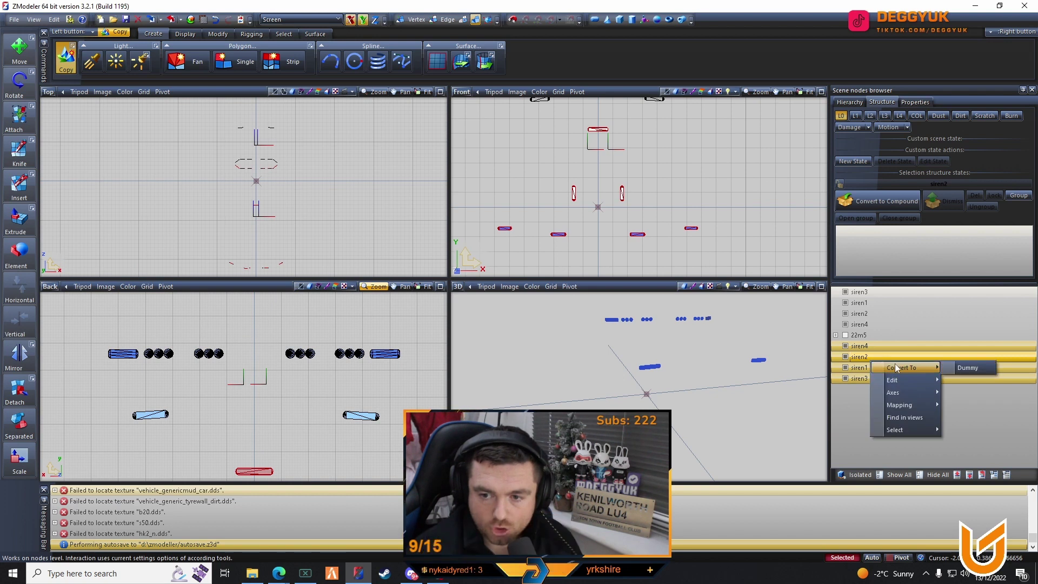
{"action": "left_click", "coordinate": [951, 372]}
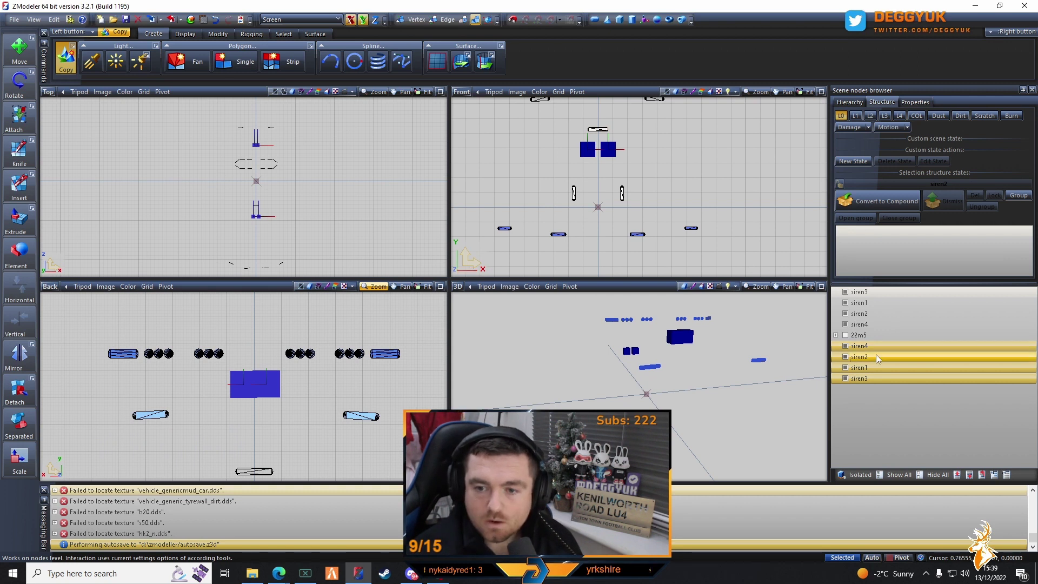
- Select siren2 and drag its pivot point sideways in the Top view
{"action": "left_click", "coordinate": [854, 358]}
{"action": "scroll", "coordinate": [263, 163], "scroll_direction": "up", "scroll_amount": 3}
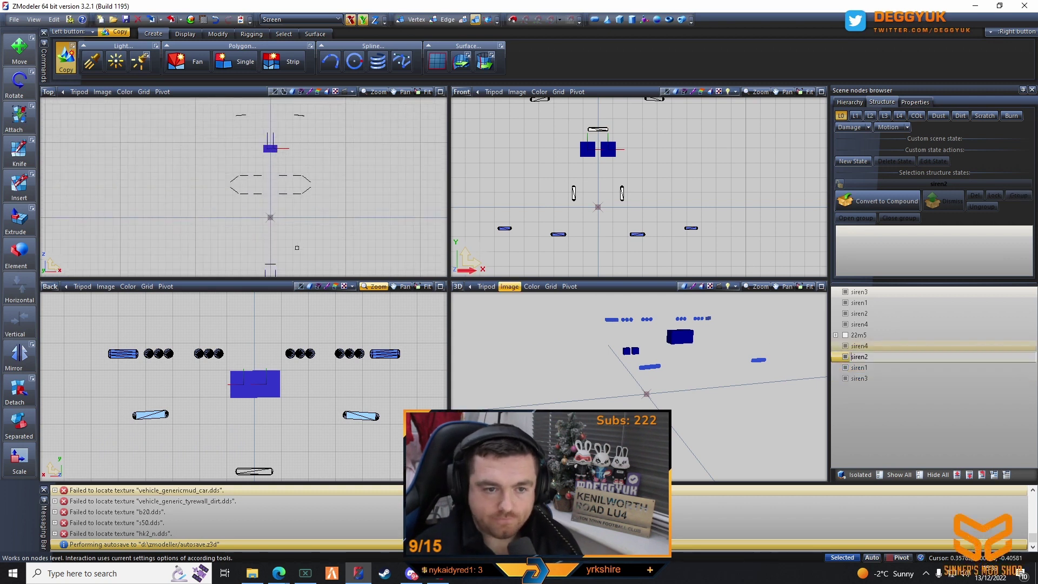
{"action": "scroll", "coordinate": [270, 191], "scroll_direction": "up", "scroll_amount": 2}
{"action": "middle_click_drag", "start_coordinate": [268, 120], "coordinate": [268, 179]}
{"action": "left_click_drag", "start_coordinate": [266, 178], "coordinate": [275, 177]}
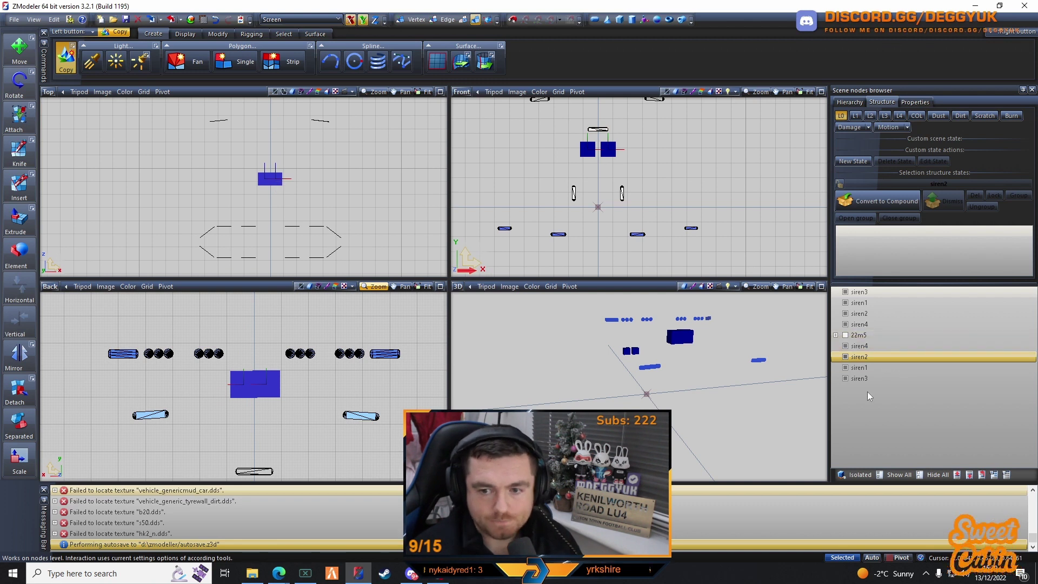
- Adjust the siren selection, ending with siren2 and siren3 selected
{"action": "left_click", "coordinate": [849, 357]}
{"action": "left_click", "coordinate": [845, 346]}
{"action": "left_click", "coordinate": [846, 378]}
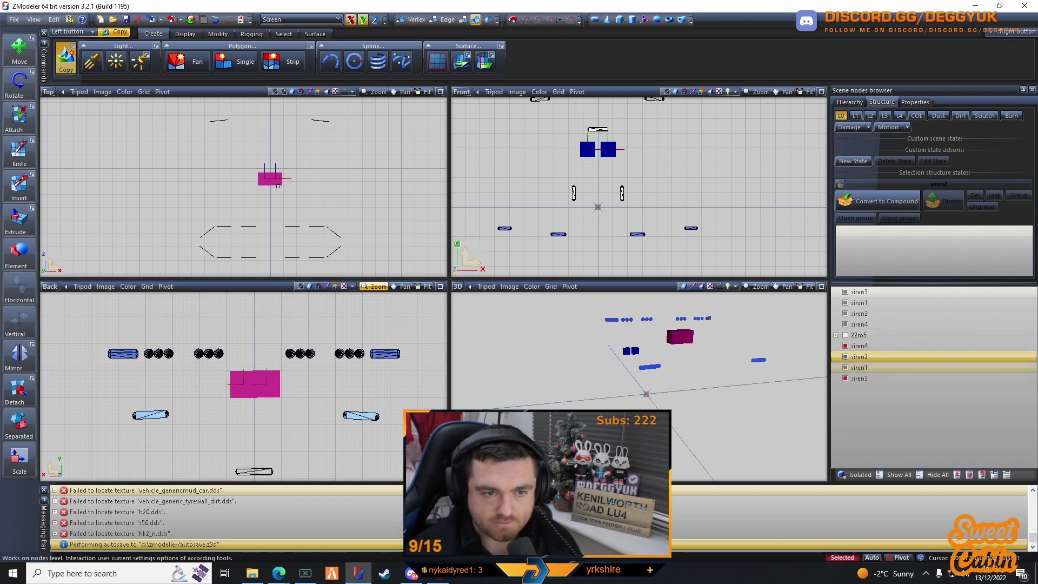
{"action": "mouse_move", "coordinate": [258, 176]}
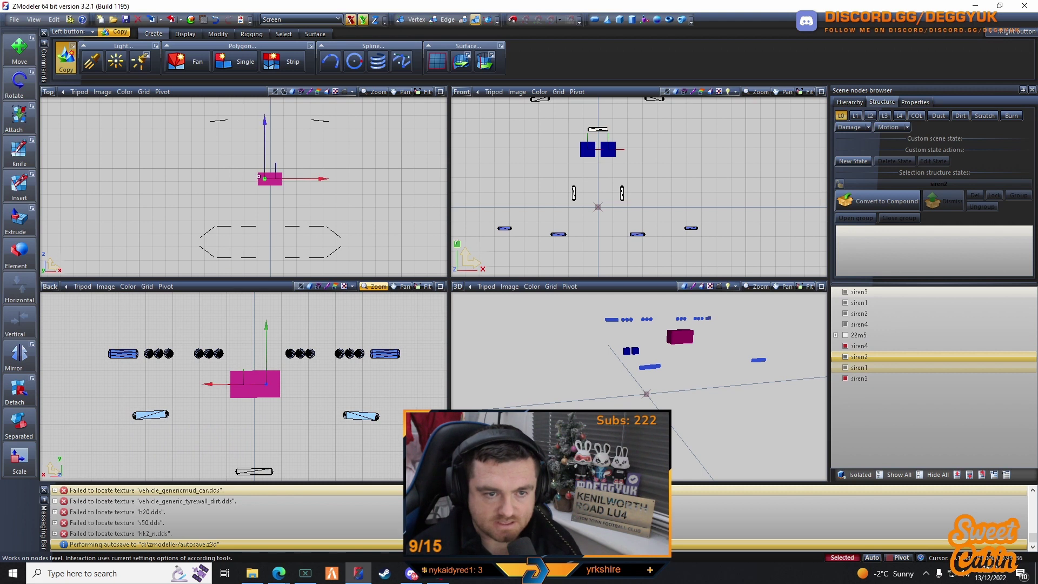
{"action": "left_click", "coordinate": [284, 34]}
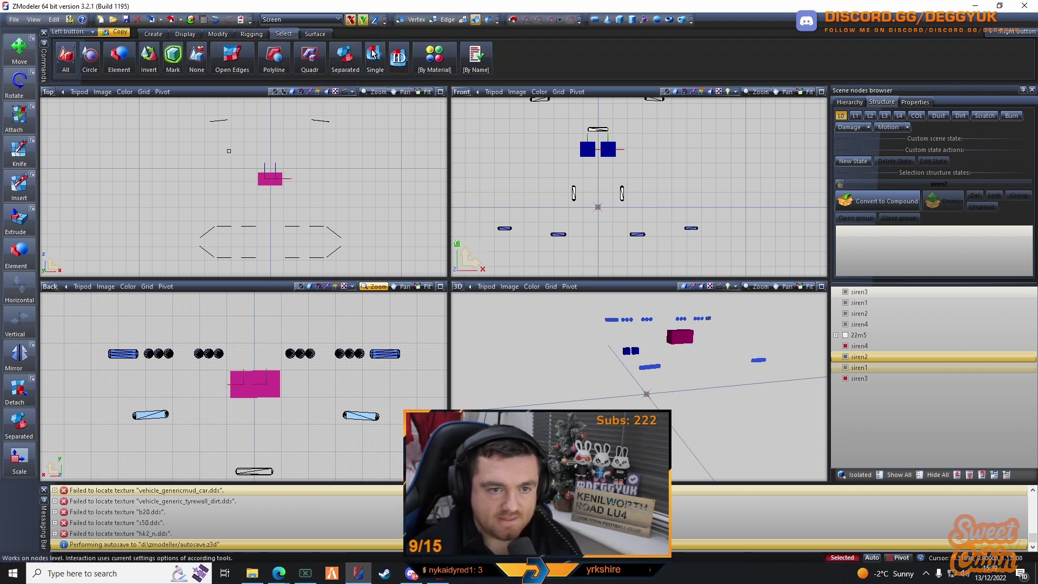
{"action": "right_click", "coordinate": [333, 209]}
{"action": "key", "text": "Escape"}
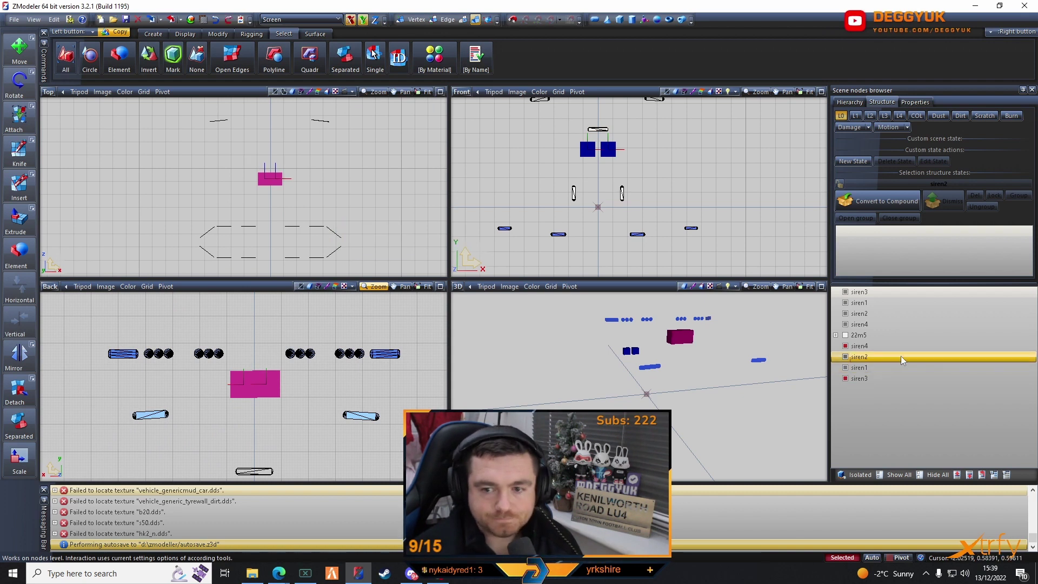
{"action": "left_click", "coordinate": [867, 356]}
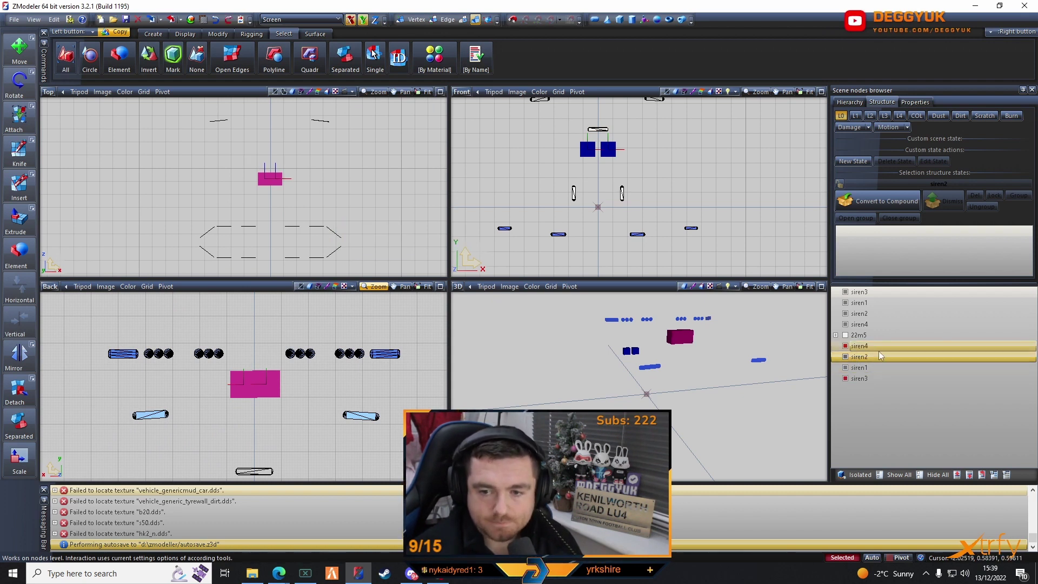
{"action": "left_click", "coordinate": [859, 378], "text": "ctrl"}
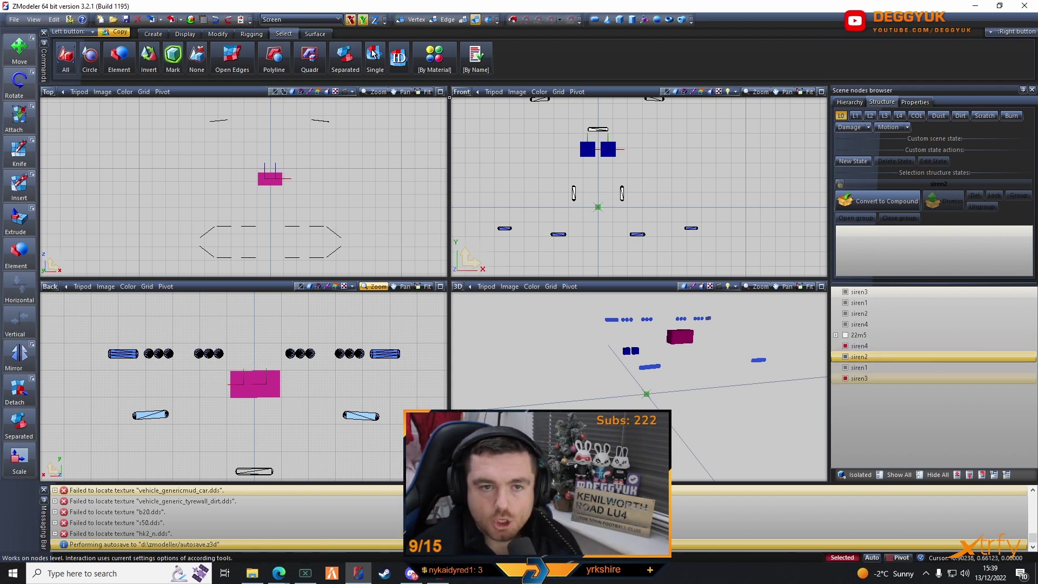
- Rotate the selected sirens by 180 degrees with the Rotate tool
{"action": "left_click", "coordinate": [218, 33]}
{"action": "left_click", "coordinate": [256, 61]}
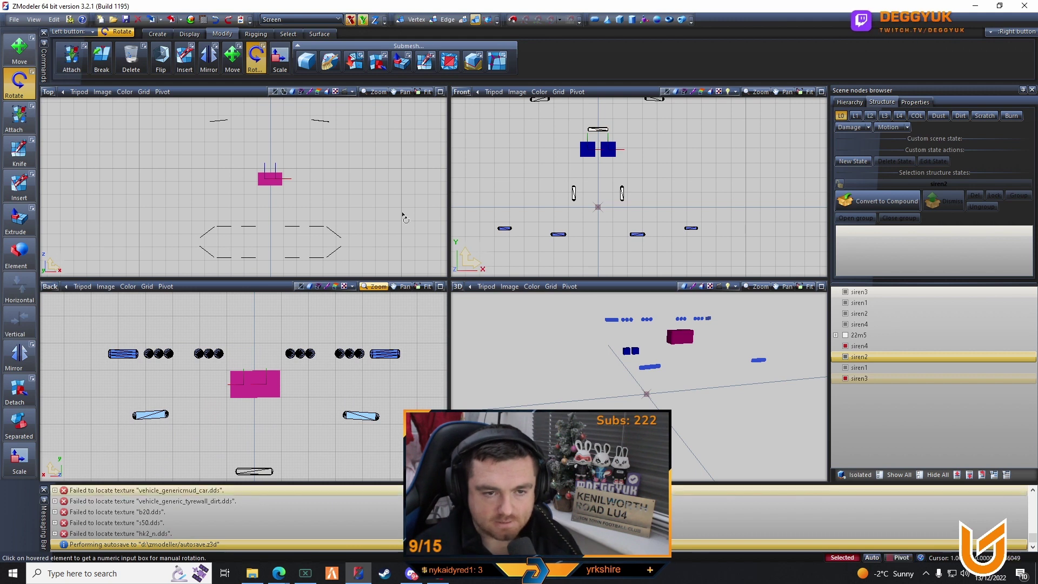
{"action": "left_click", "coordinate": [347, 183]}
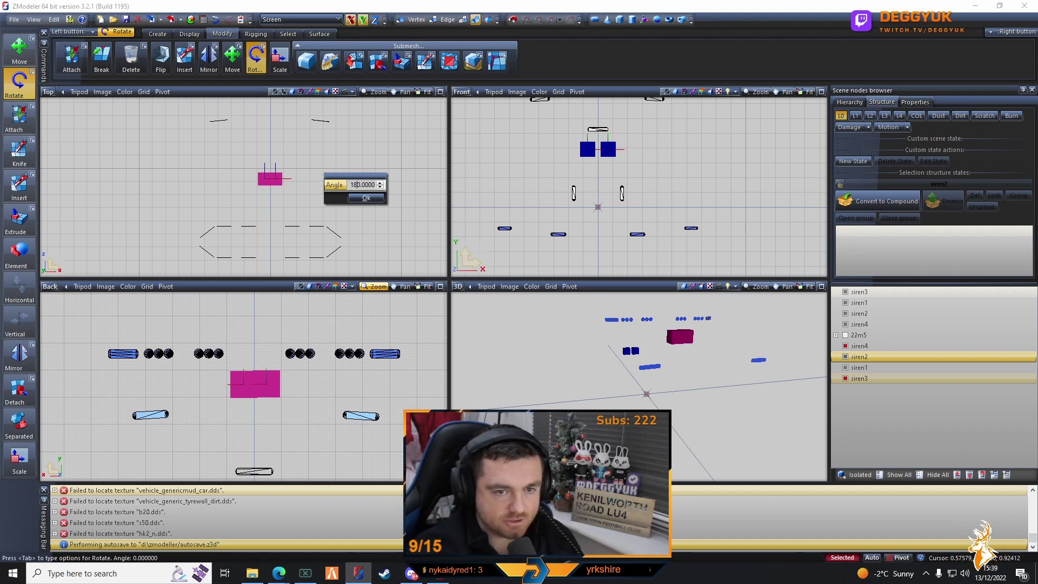
{"action": "key", "text": "Return"}
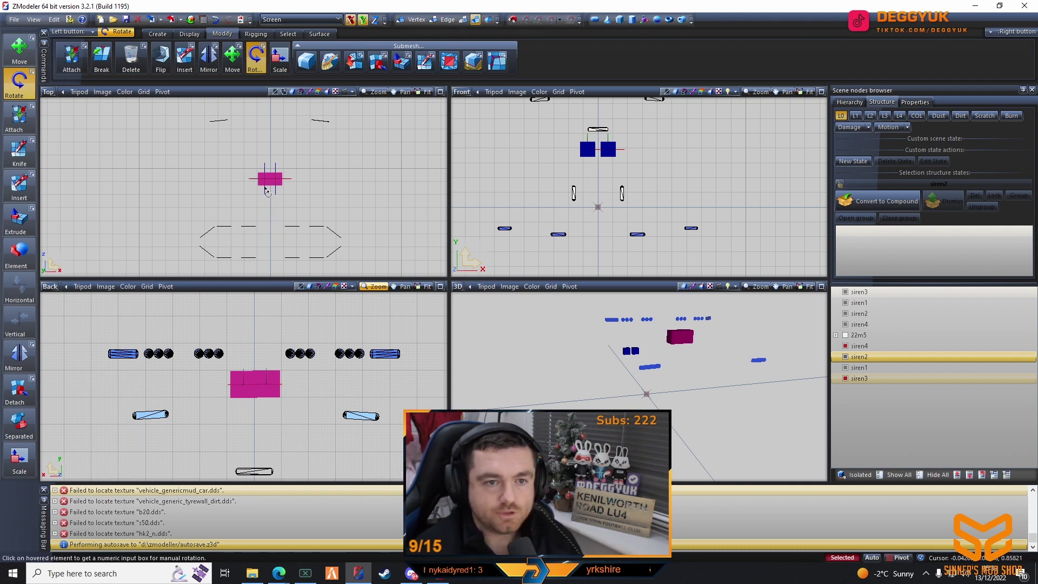
- Nudge the selected magenta siren part down slightly with unconstrained Move
{"action": "scroll", "coordinate": [259, 200], "scroll_direction": "up", "scroll_amount": 10}
{"action": "scroll", "coordinate": [247, 196], "scroll_direction": "down", "scroll_amount": 1}
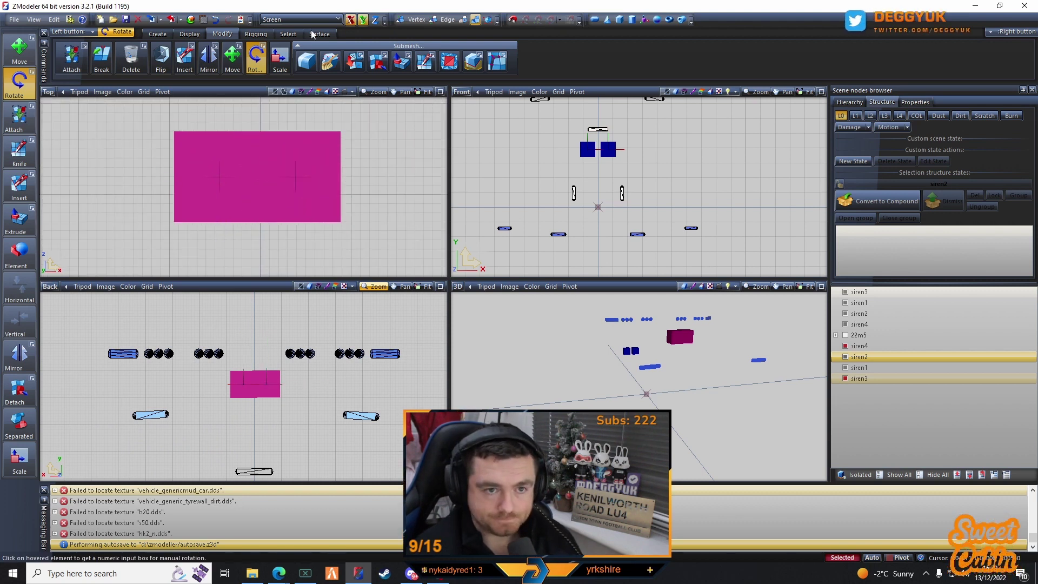
{"action": "left_click", "coordinate": [233, 55]}
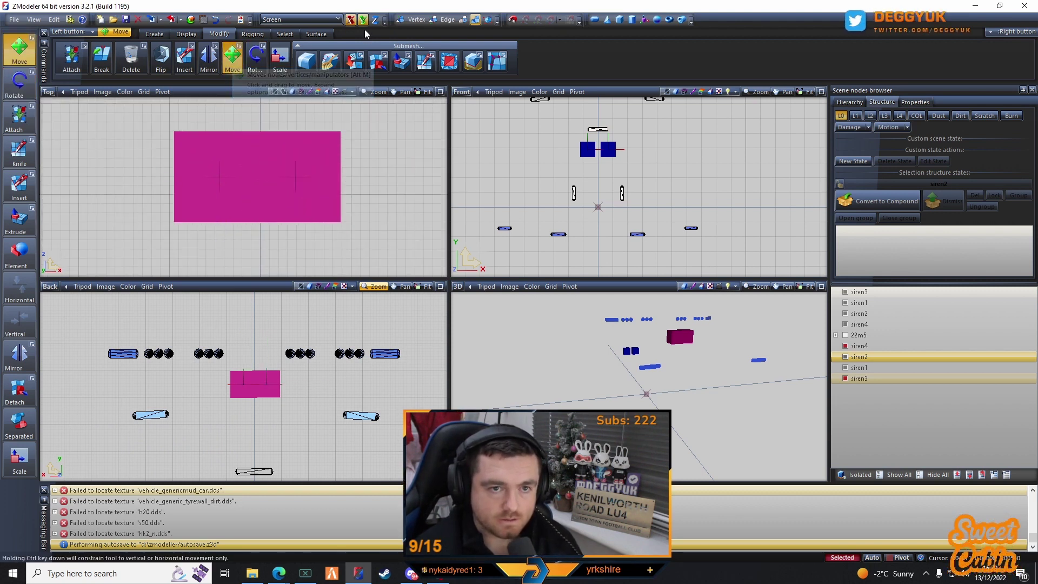
{"action": "left_click", "coordinate": [351, 19]}
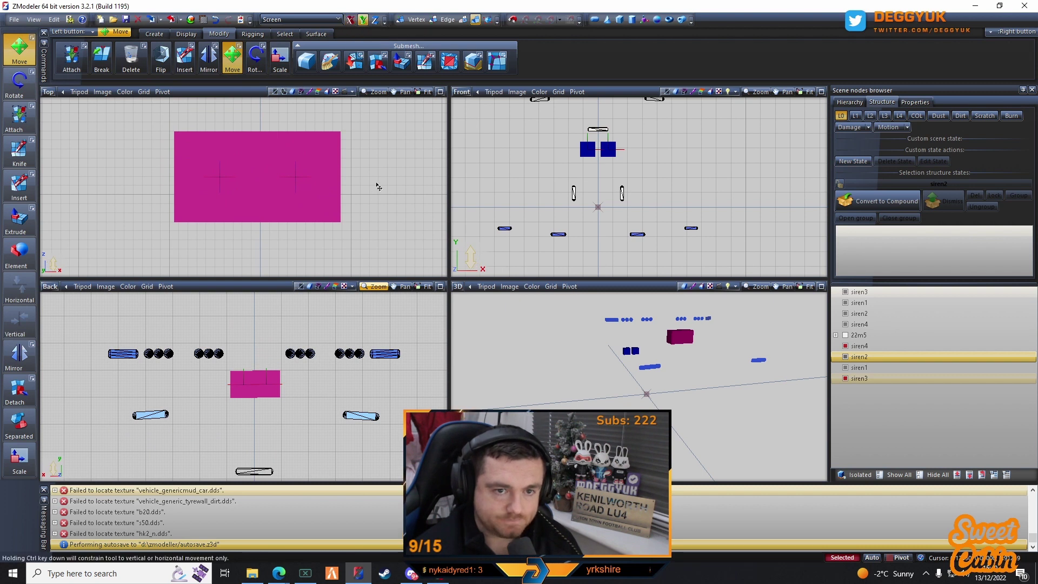
{"action": "left_click_drag", "start_coordinate": [377, 186], "coordinate": [377, 188]}
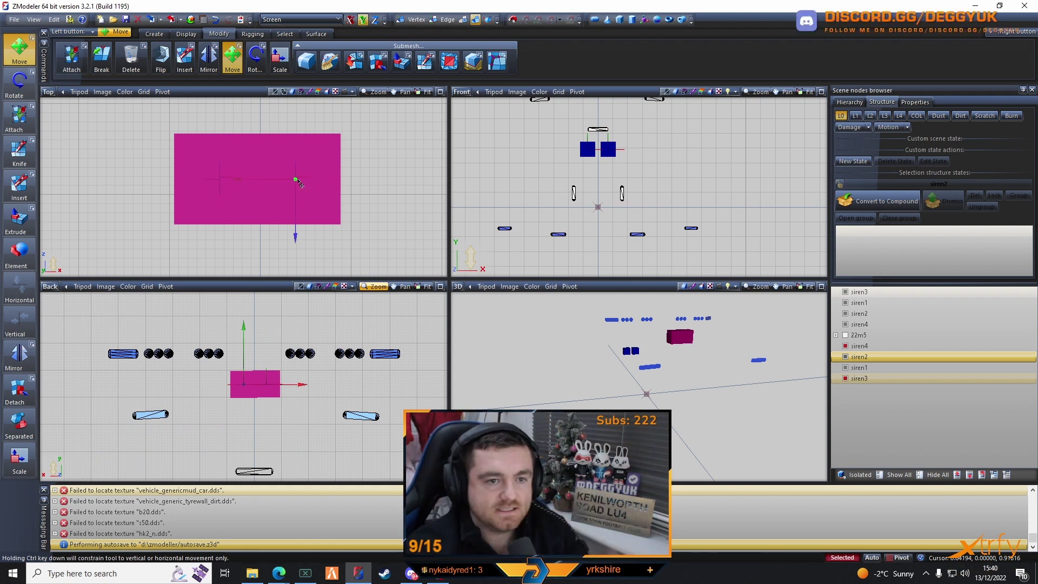
- Shift siren2 and siren1 up slightly with the X-axis constraint, then clear the selection
{"action": "scroll", "coordinate": [308, 183], "scroll_direction": "down", "scroll_amount": 5}
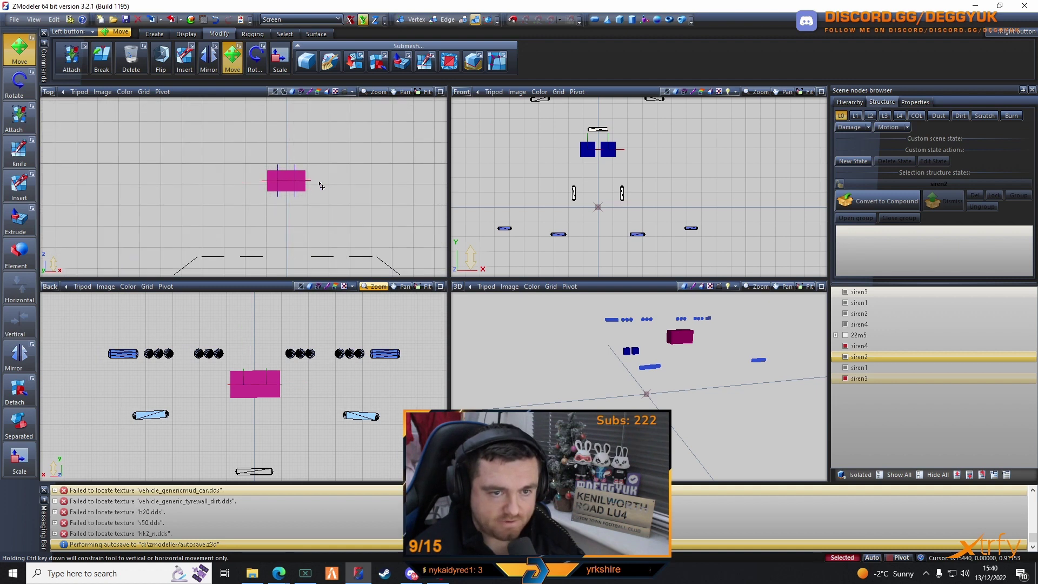
{"action": "left_click", "coordinate": [843, 378]}
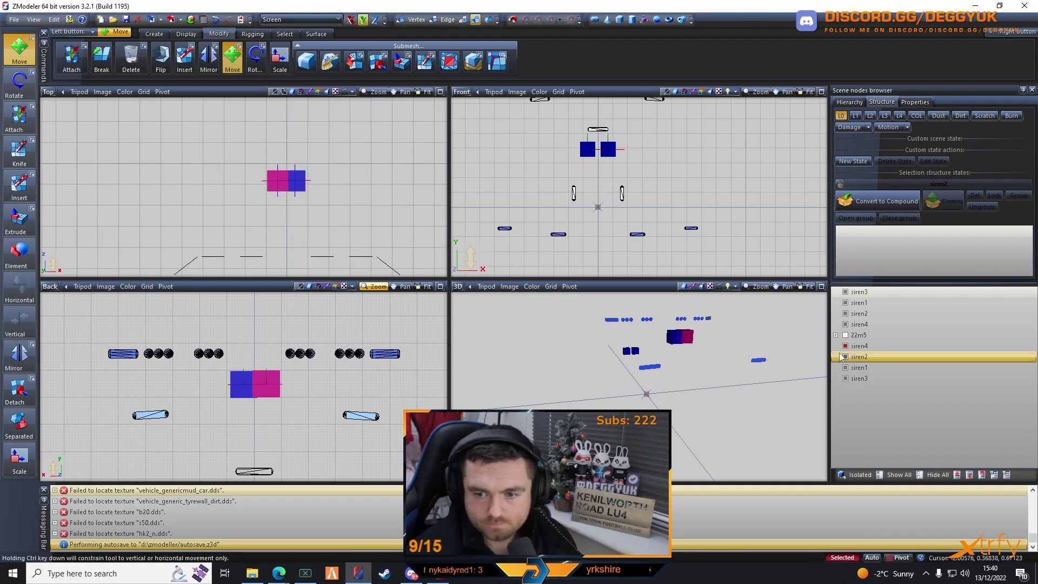
{"action": "scroll", "coordinate": [354, 211], "scroll_direction": "down", "scroll_amount": 3}
{"action": "middle_click_drag", "start_coordinate": [353, 245], "coordinate": [360, 194]}
{"action": "left_click", "coordinate": [846, 359]}
{"action": "left_click", "coordinate": [845, 357]}
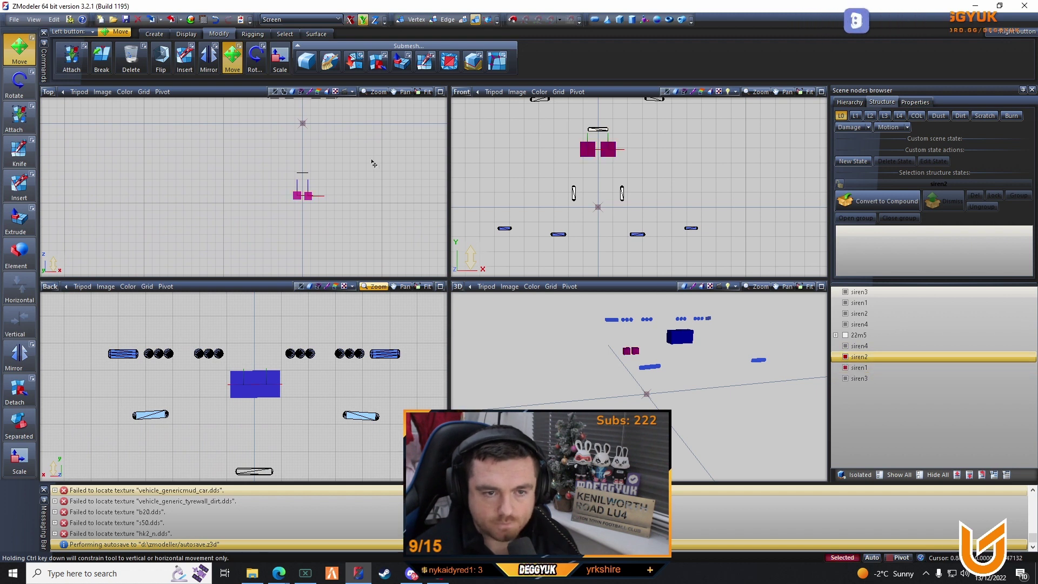
{"action": "left_click", "coordinate": [351, 21]}
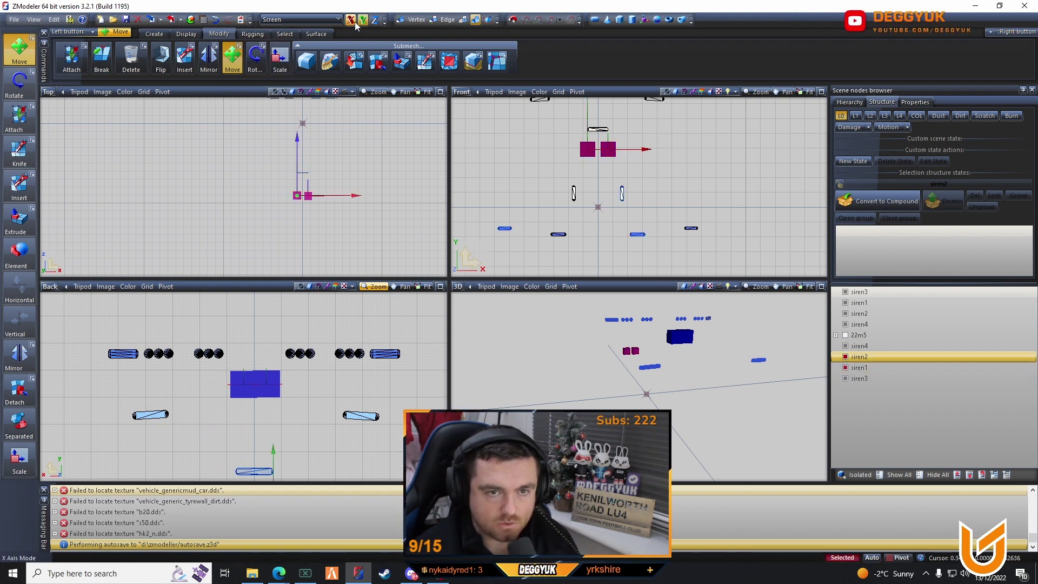
{"action": "scroll", "coordinate": [286, 202], "scroll_direction": "up", "scroll_amount": 5}
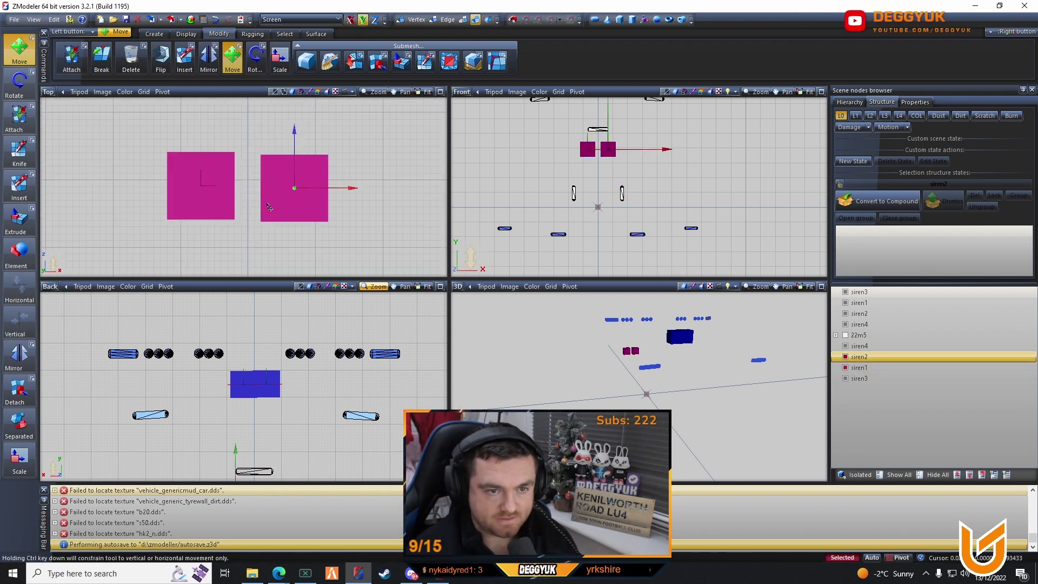
{"action": "left_click_drag", "start_coordinate": [269, 205], "coordinate": [269, 203]}
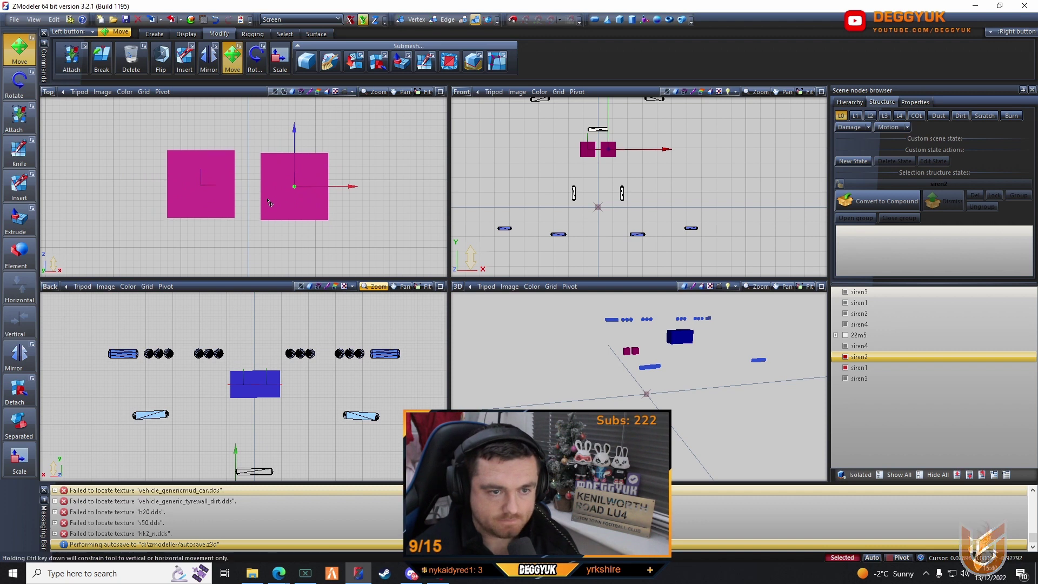
{"action": "left_click", "coordinate": [845, 368]}
{"action": "left_click", "coordinate": [845, 357]}
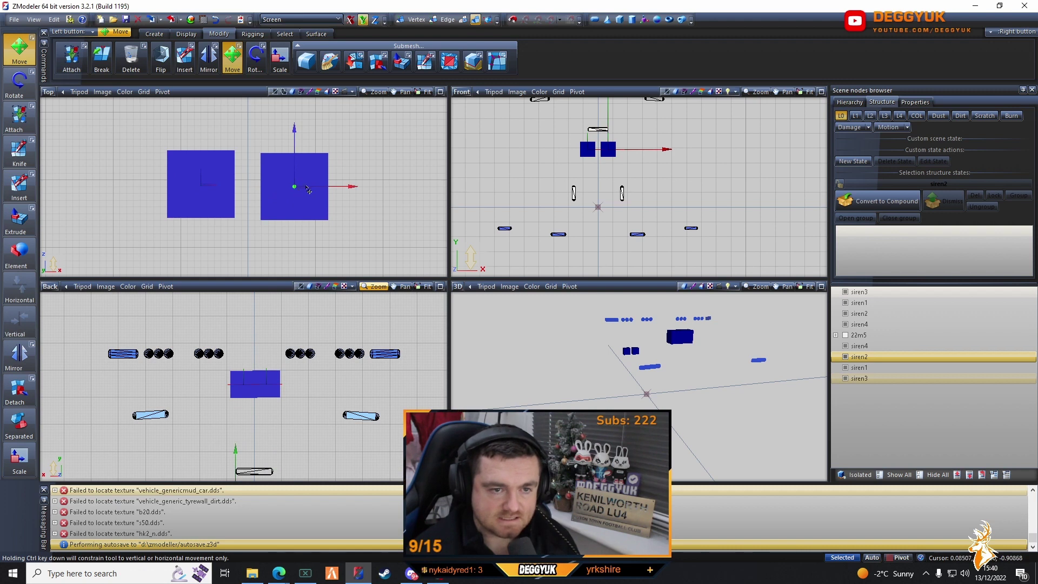
{"action": "scroll", "coordinate": [312, 190], "scroll_direction": "down", "scroll_amount": 5}
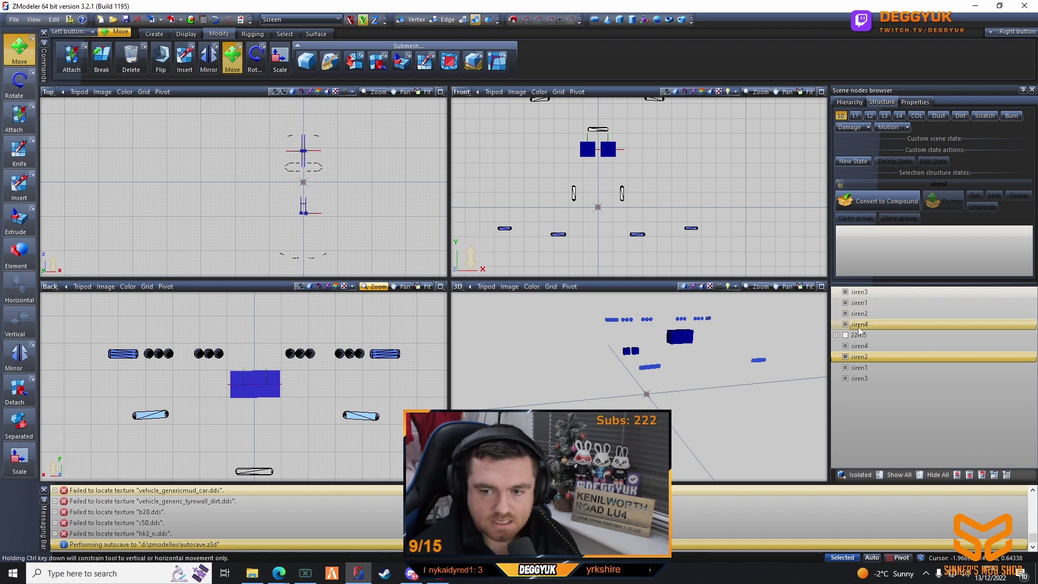
- Drag the siren4, siren1 and remaining siren meshes onto their matching siren dummies
{"action": "left_click_drag", "start_coordinate": [860, 327], "coordinate": [866, 345]}
{"action": "left_click_drag", "start_coordinate": [861, 307], "coordinate": [860, 345]}
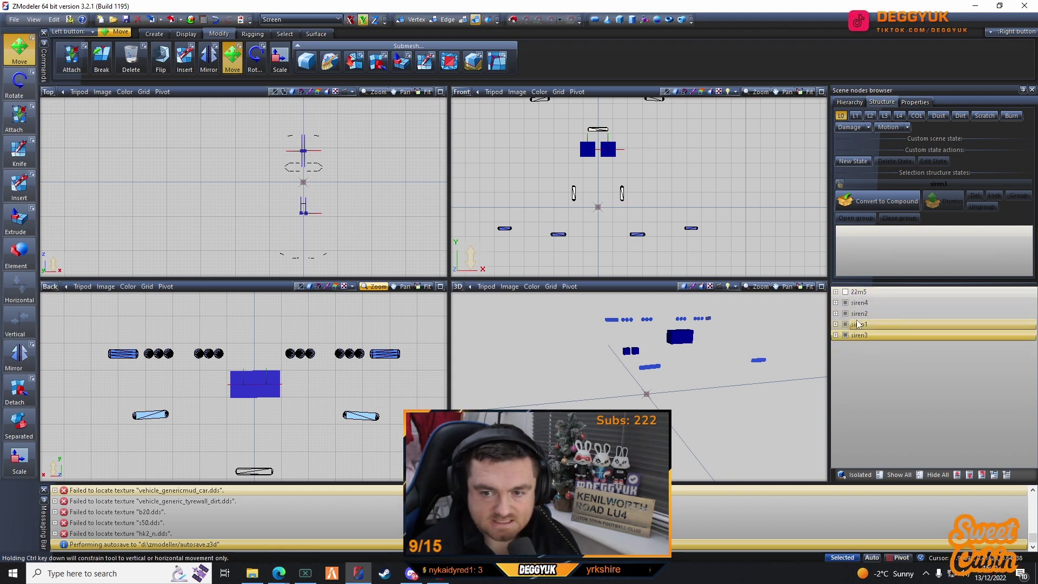
{"action": "mouse_move", "coordinate": [854, 306]}
{"action": "left_mouse_down"}
{"action": "mouse_move", "coordinate": [862, 275]}
{"action": "mouse_move", "coordinate": [867, 310]}
{"action": "mouse_move", "coordinate": [861, 292]}
{"action": "left_mouse_up"}
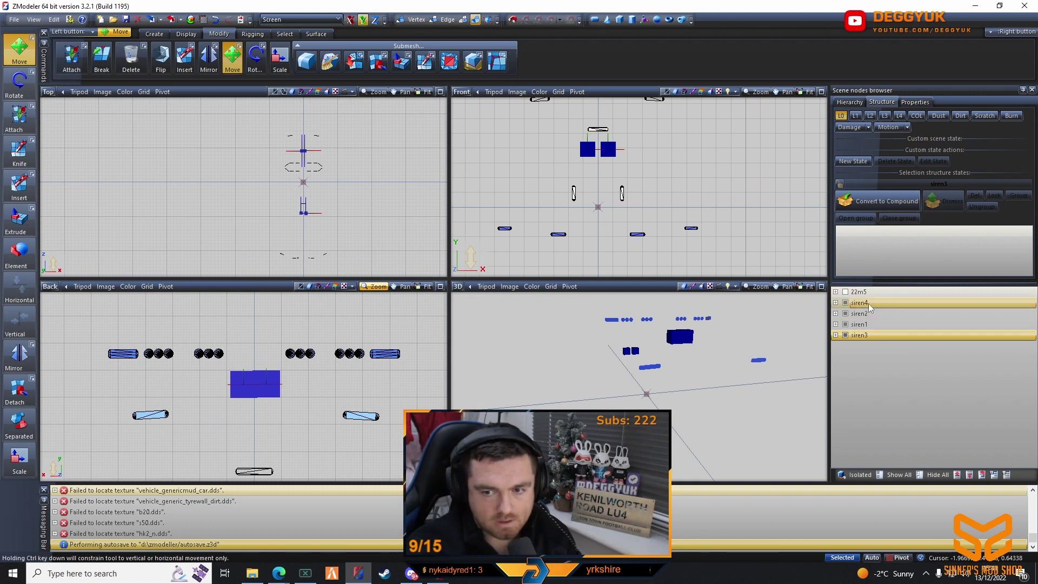
- Expand the siren dummies and select their four child siren meshes
{"action": "left_click", "coordinate": [860, 303]}
{"action": "left_click", "coordinate": [870, 336], "text": "shift"}
{"action": "left_click", "coordinate": [994, 475]}
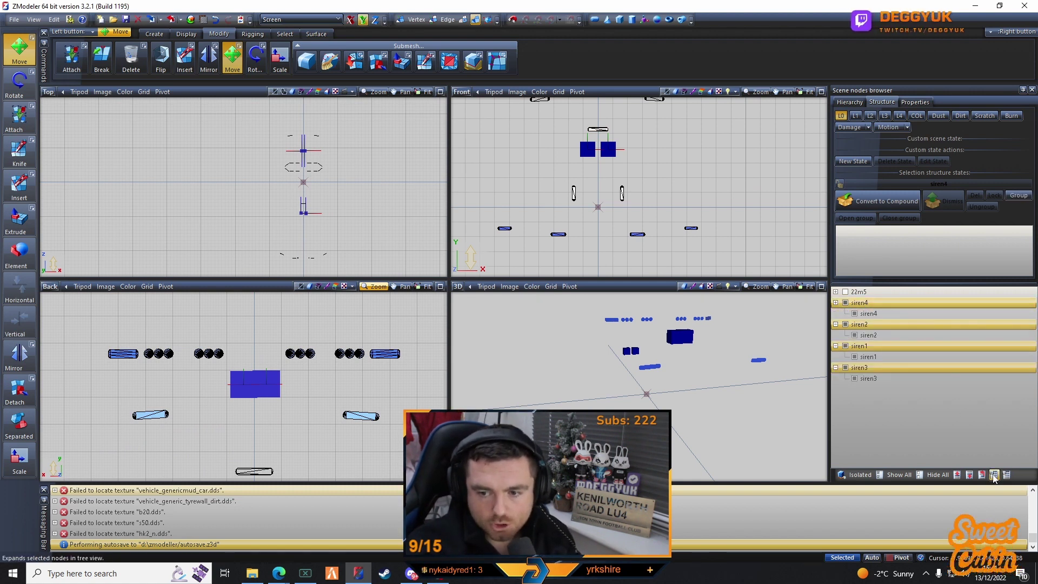
{"action": "left_click", "coordinate": [855, 314]}
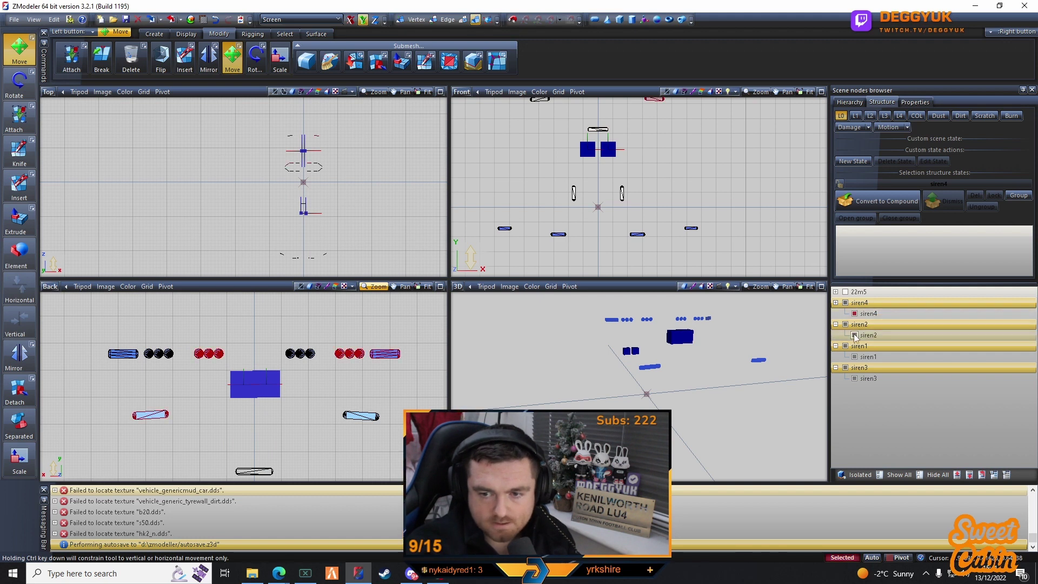
{"action": "left_click", "coordinate": [855, 336]}
{"action": "left_click", "coordinate": [855, 356]}
{"action": "left_click", "coordinate": [855, 379]}
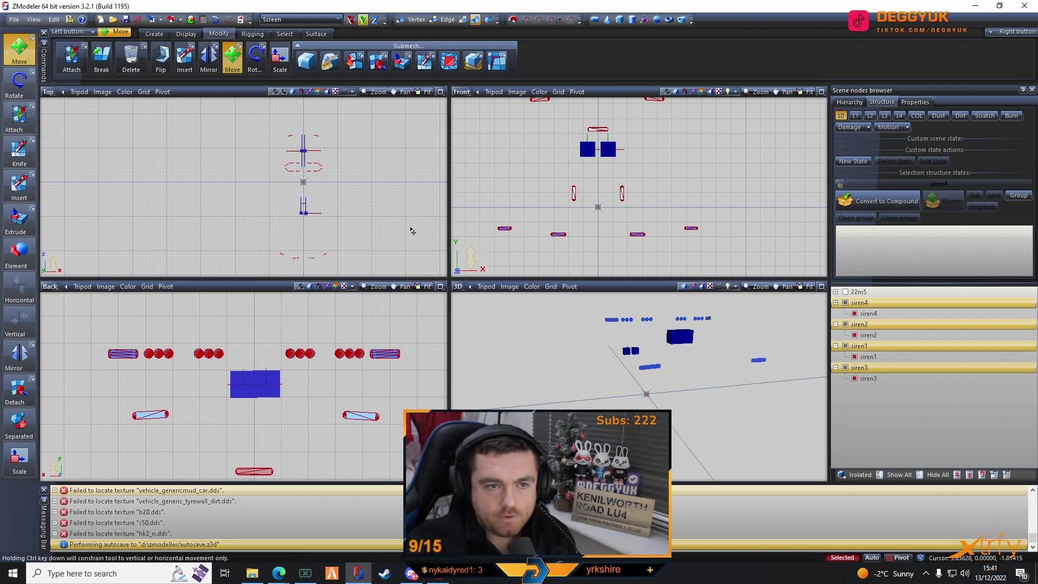
- Pick the blue siren boxes in the viewport and reset their local axes to the parent
{"action": "left_click", "coordinate": [186, 34]}
{"action": "scroll", "coordinate": [299, 176], "scroll_direction": "up", "scroll_amount": 5}
{"action": "left_click", "coordinate": [280, 144]}
{"action": "scroll", "coordinate": [281, 143], "scroll_direction": "up", "scroll_amount": 5}
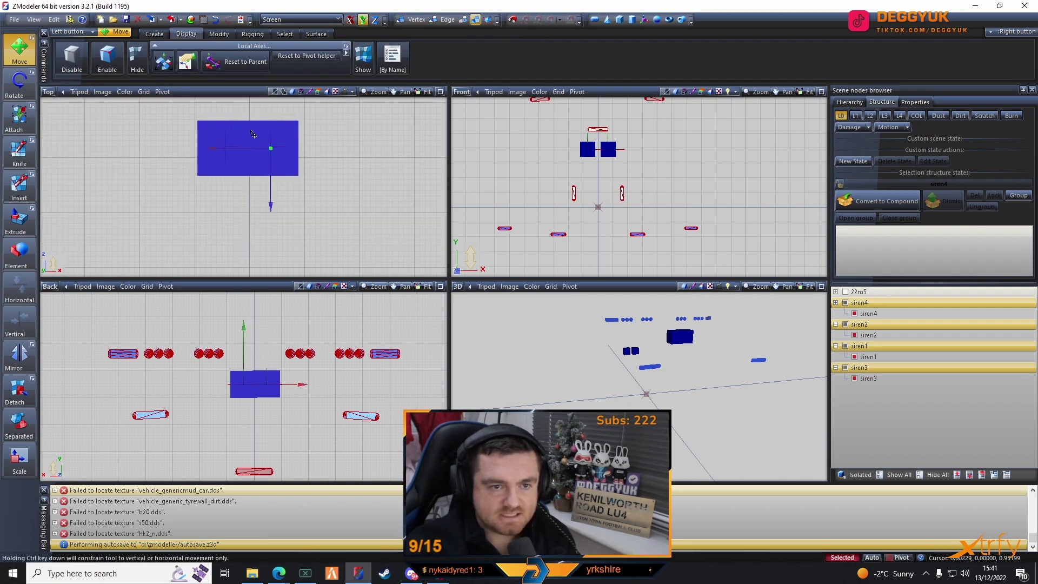
{"action": "left_click", "coordinate": [227, 143]}
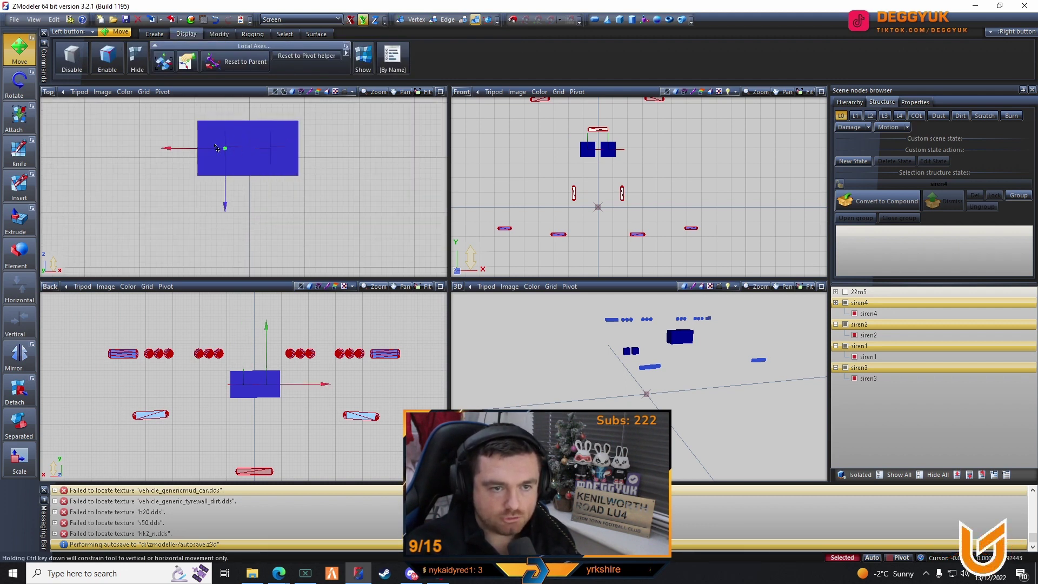
{"action": "left_click", "coordinate": [293, 167]}
{"action": "left_click", "coordinate": [349, 210]}
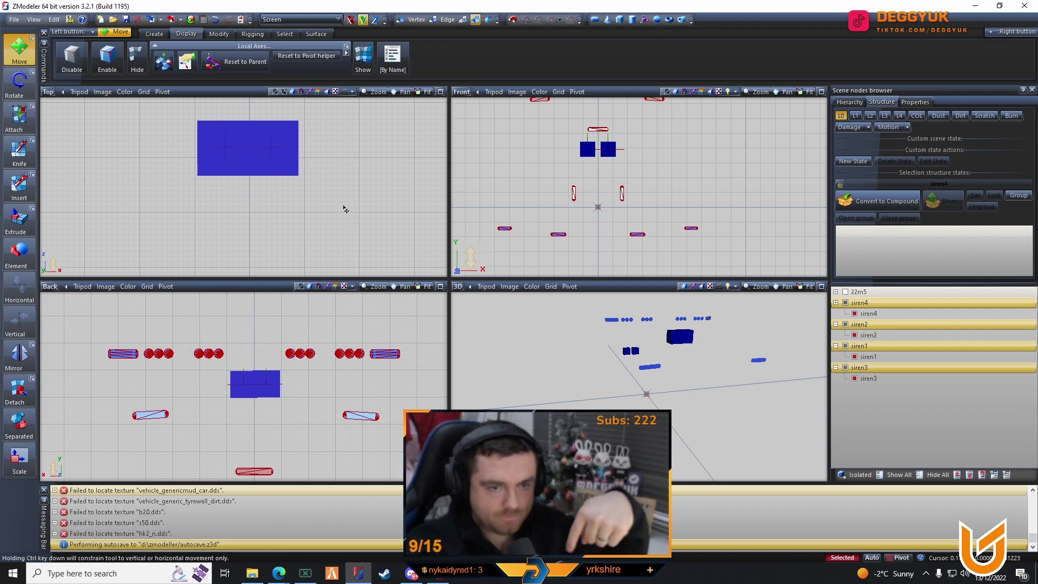
{"action": "left_click", "coordinate": [230, 74]}
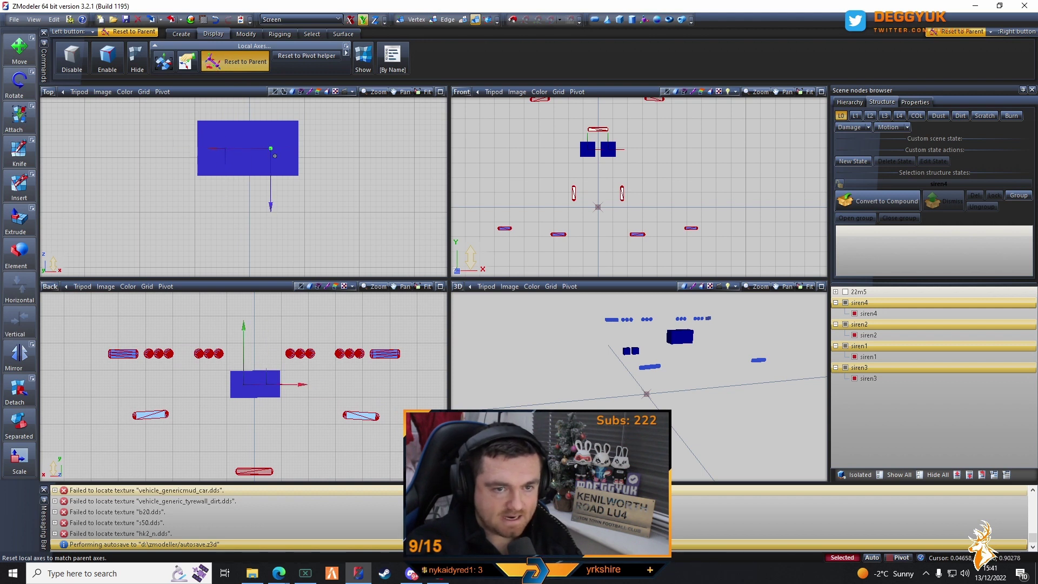
- Set the siren meshes' Scale X, Y and Z to 0.01 in Properties and apply it
{"action": "scroll", "coordinate": [331, 183], "scroll_direction": "down", "scroll_amount": 6}
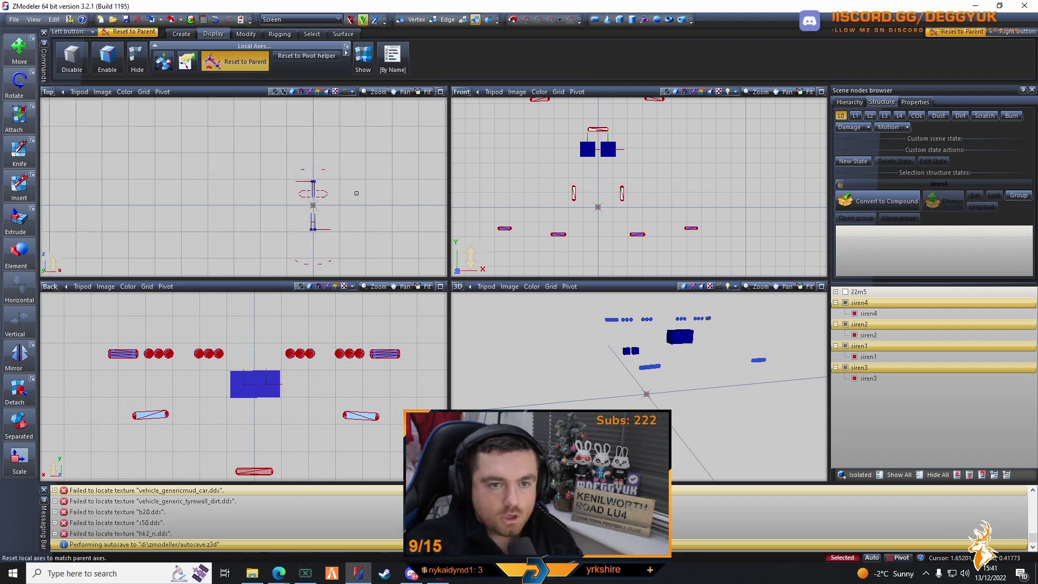
{"action": "left_click", "coordinate": [915, 102]}
{"action": "scroll", "coordinate": [919, 178], "scroll_direction": "down", "scroll_amount": 1}
{"action": "left_click", "coordinate": [924, 194]}
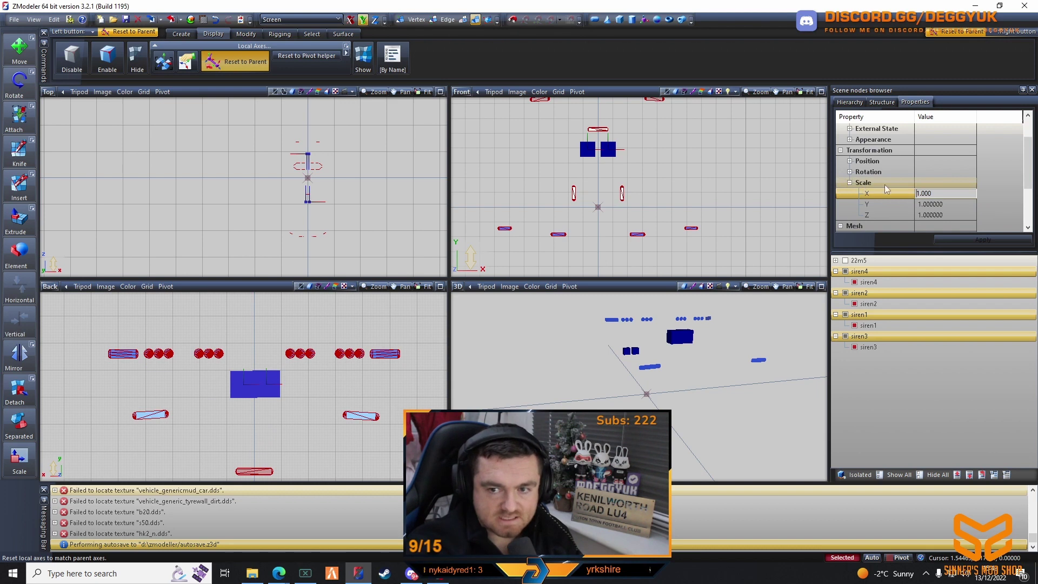
{"action": "left_click", "coordinate": [897, 193]}
{"action": "type", "text": "0.01"}
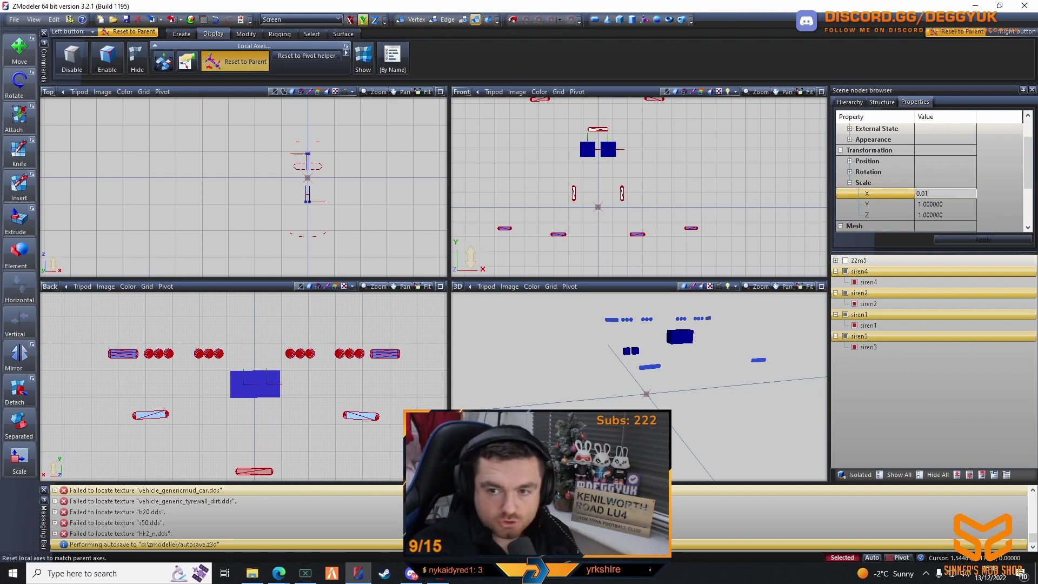
{"action": "key", "text": "Return"}
{"action": "left_click", "coordinate": [881, 205]}
{"action": "type", "text": "0.01"}
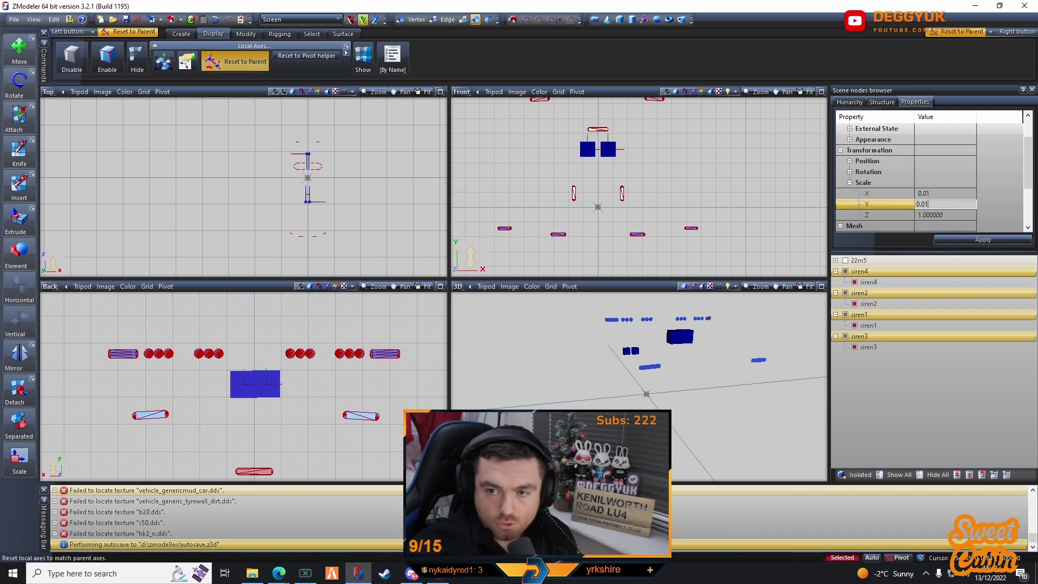
{"action": "key", "text": "Return"}
{"action": "left_click", "coordinate": [857, 213]}
{"action": "type", "text": "0.01"}
{"action": "key", "text": "Return"}
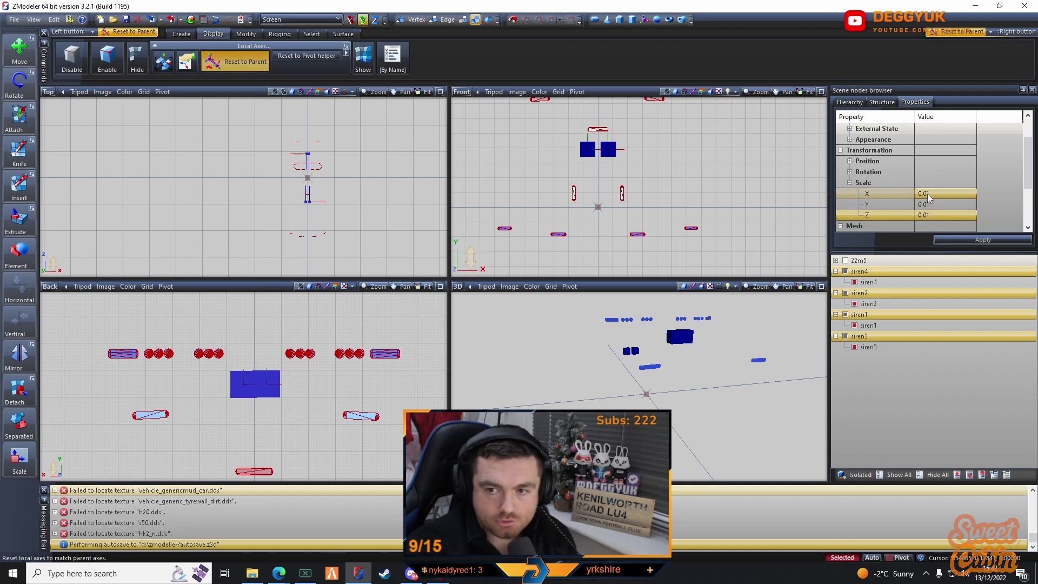
{"action": "left_click", "coordinate": [967, 244]}
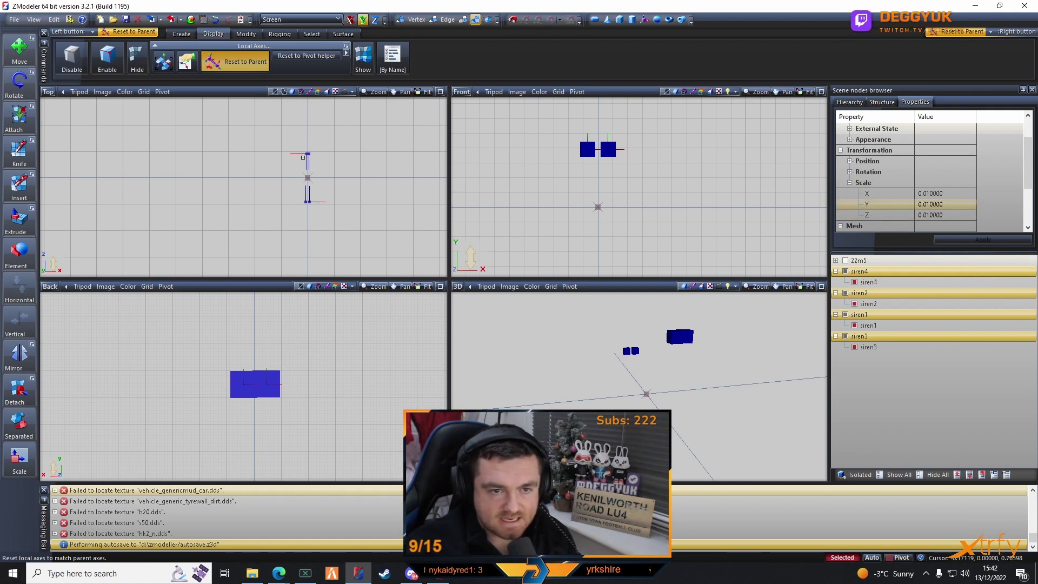
- Hide the siren nodes, then make all four visible again
{"action": "scroll", "coordinate": [313, 160], "scroll_direction": "up", "scroll_amount": 6}
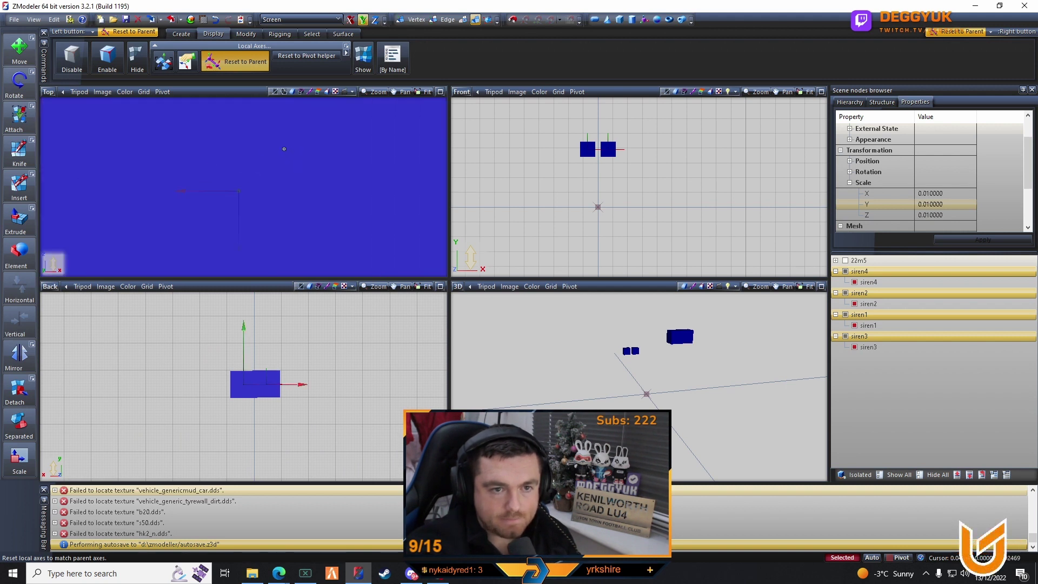
{"action": "scroll", "coordinate": [253, 172], "scroll_direction": "down", "scroll_amount": 8}
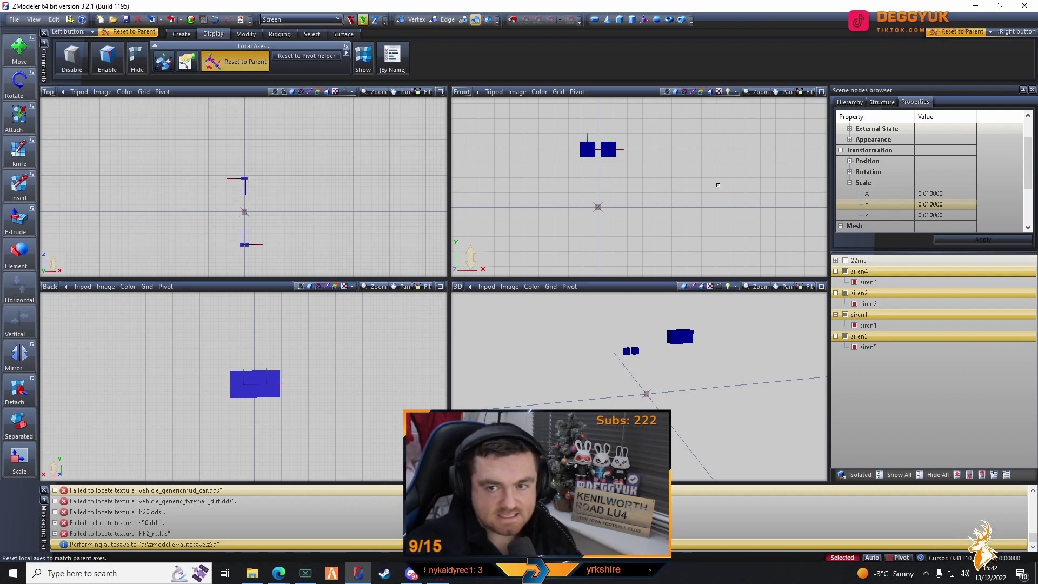
{"action": "left_click", "coordinate": [845, 272]}
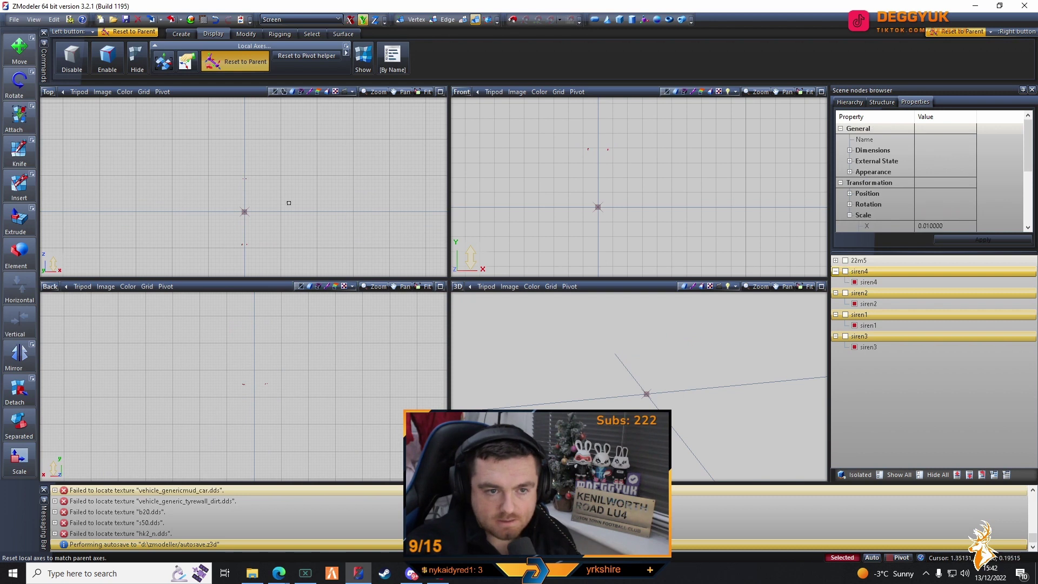
{"action": "scroll", "coordinate": [272, 195], "scroll_direction": "up", "scroll_amount": 5}
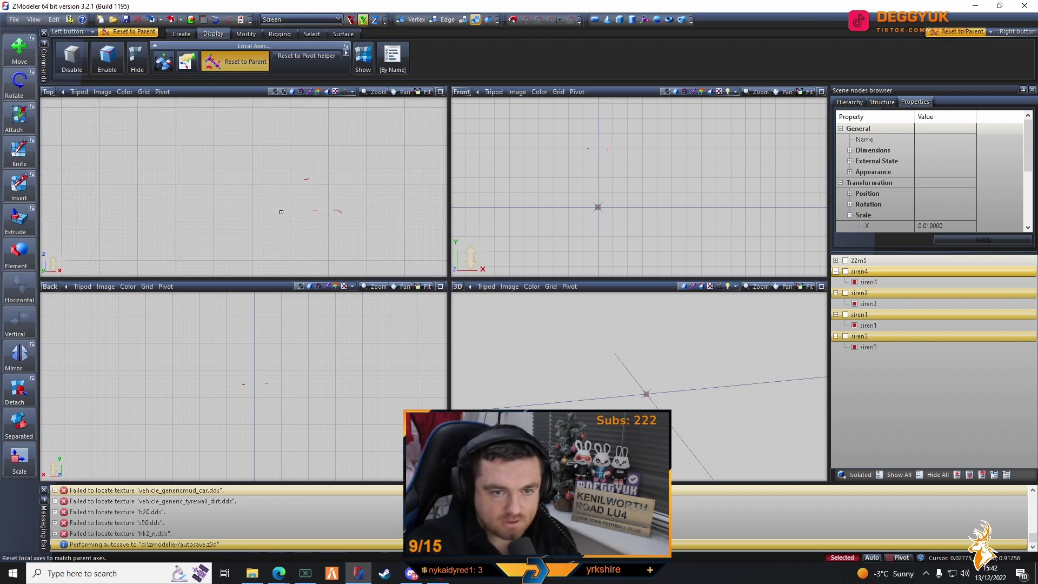
{"action": "scroll", "coordinate": [215, 204], "scroll_direction": "down", "scroll_amount": 3}
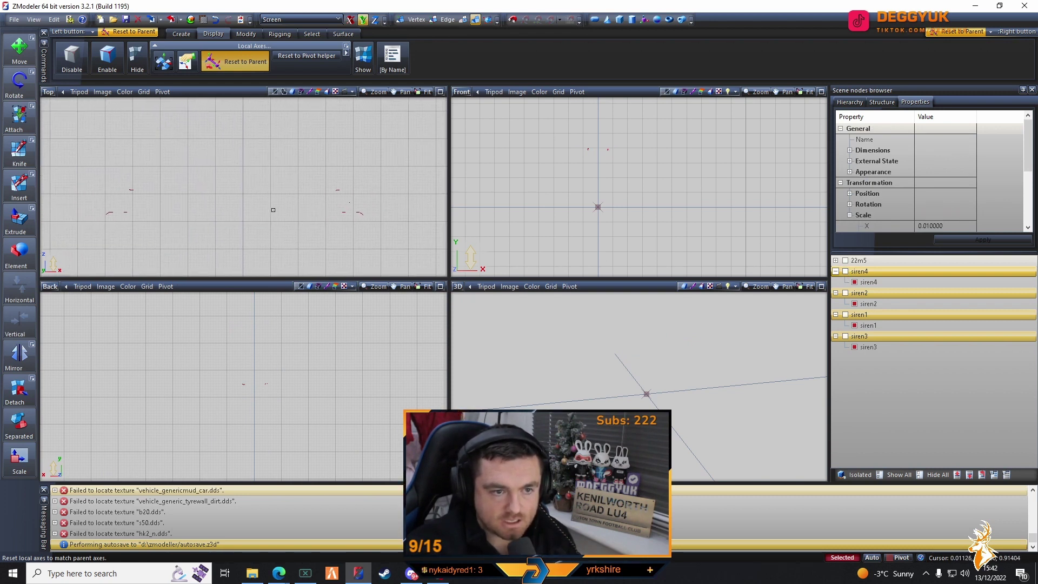
{"action": "scroll", "coordinate": [152, 205], "scroll_direction": "down", "scroll_amount": 5}
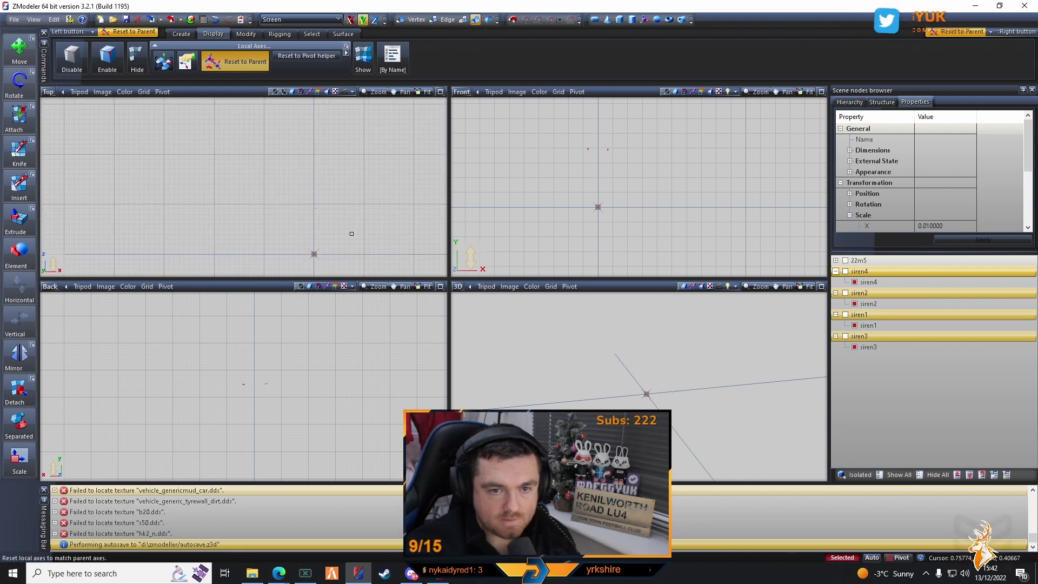
{"action": "left_click", "coordinate": [845, 271]}
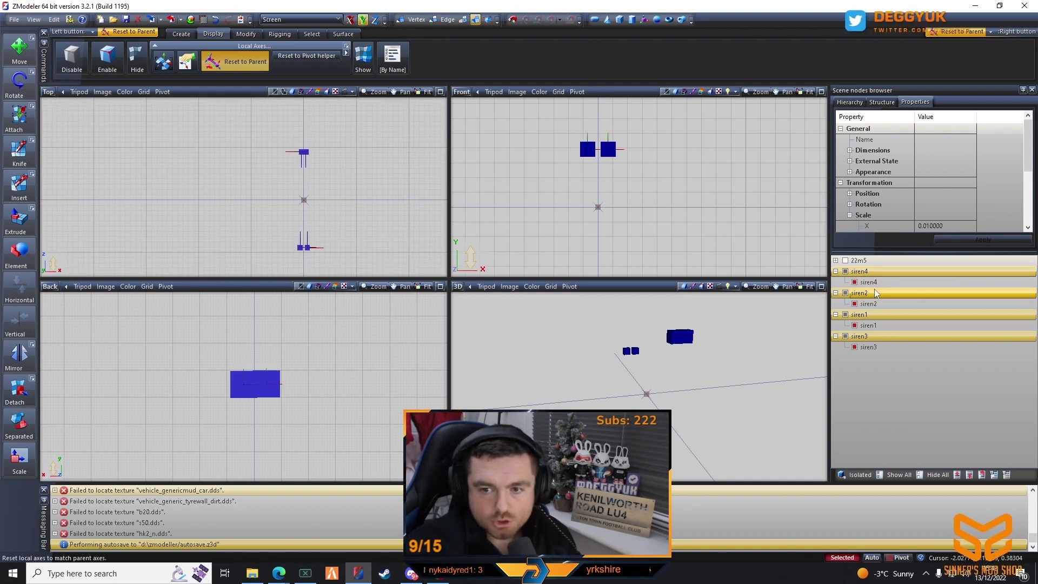
- Open the Structure tab of the Scene nodes browser and select the siren4 node
{"action": "left_click", "coordinate": [882, 101]}
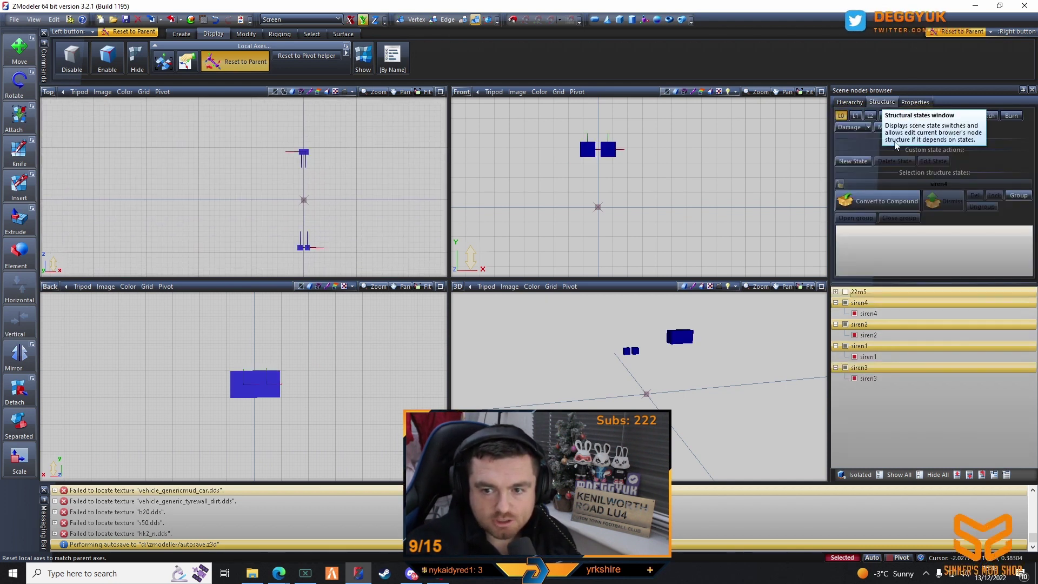
{"action": "left_click", "coordinate": [860, 325]}
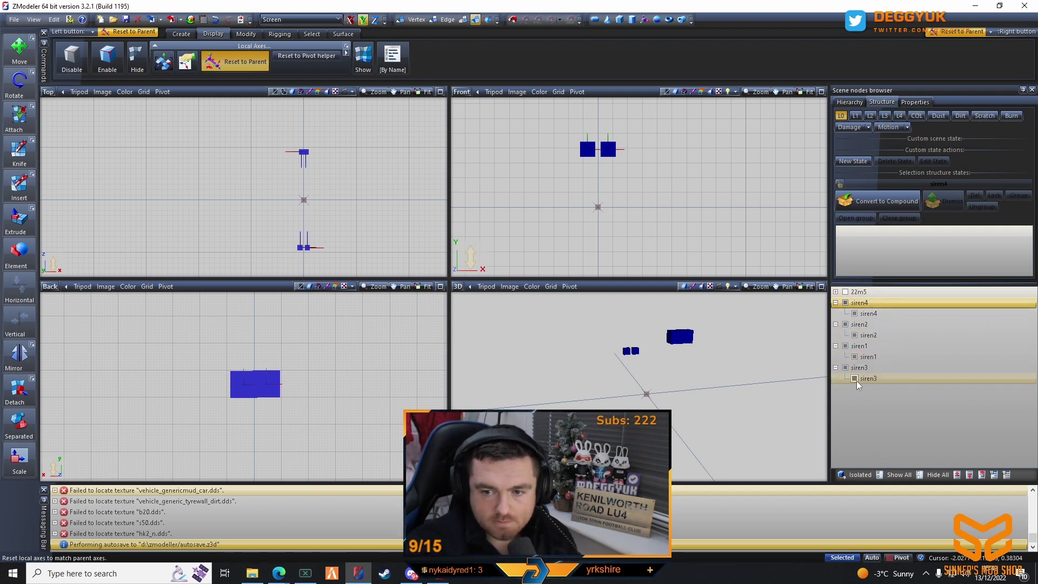
{"action": "left_click", "coordinate": [860, 304]}
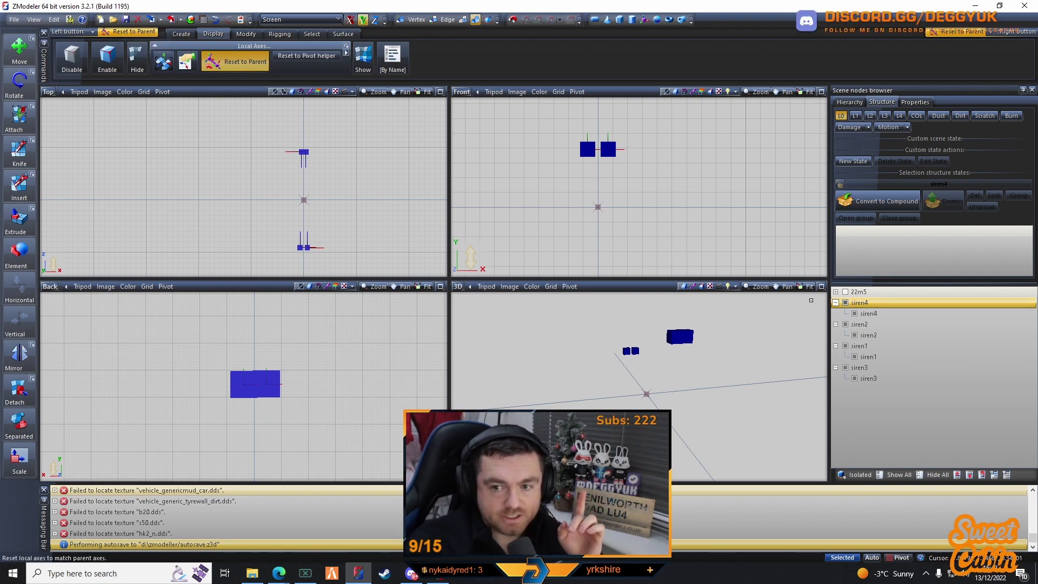
{"action": "left_click", "coordinate": [878, 315]}
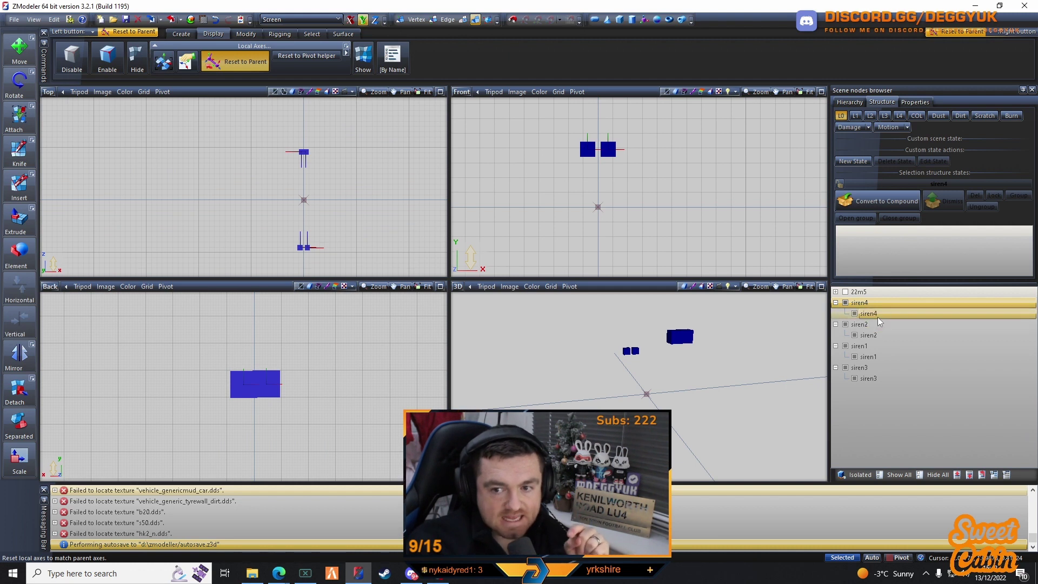
{"action": "left_click", "coordinate": [880, 316]}
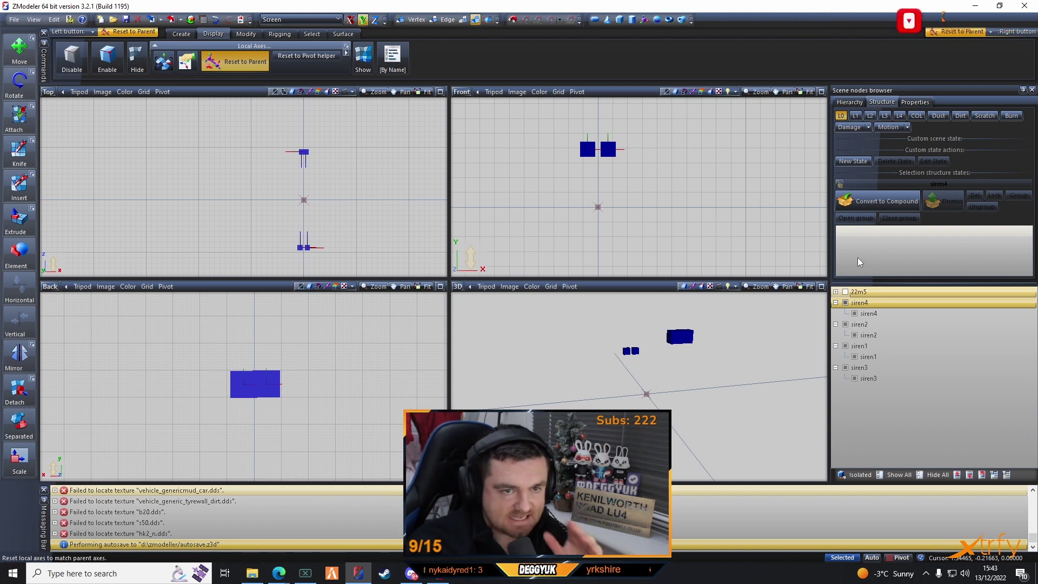
- Convert siren4 into a compound node and add an L0 state to it
{"action": "left_click", "coordinate": [238, 62]}
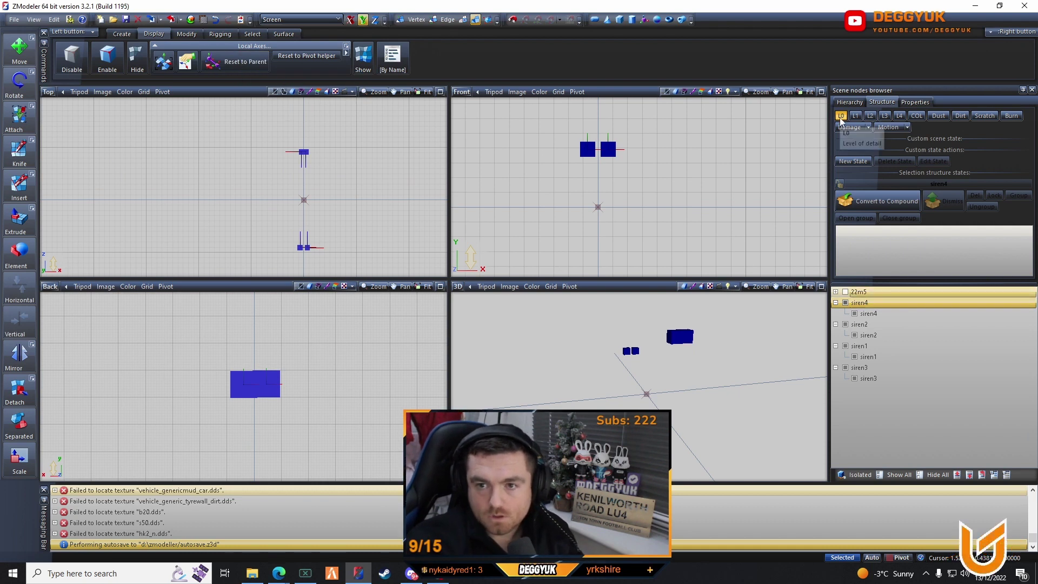
{"action": "left_click", "coordinate": [846, 201]}
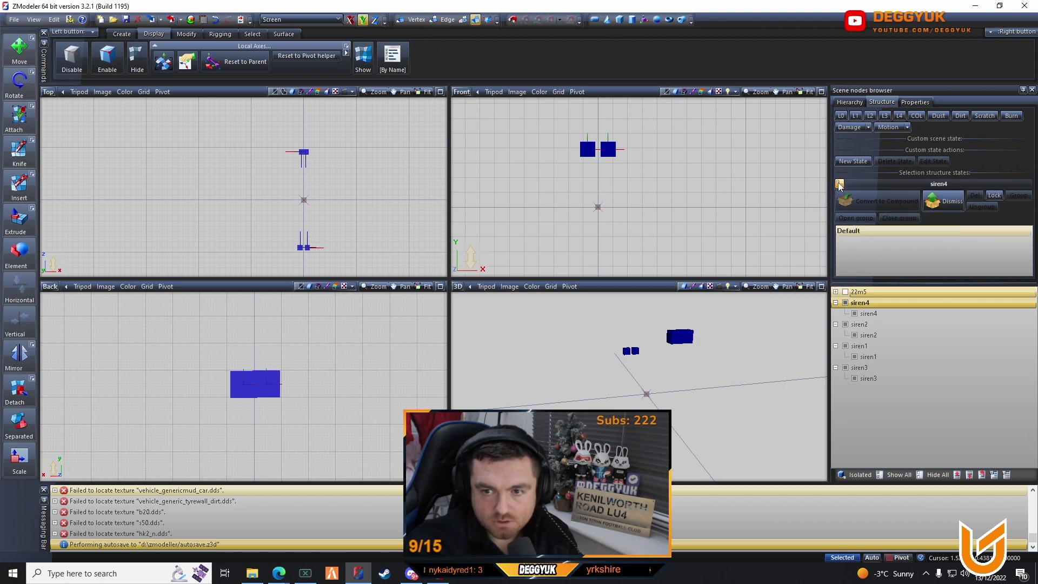
{"action": "left_click", "coordinate": [840, 185]}
{"action": "left_click", "coordinate": [842, 117]}
- Lock the structure states page onto siren2 and add an L0 state under Default
{"action": "left_click", "coordinate": [877, 314]}
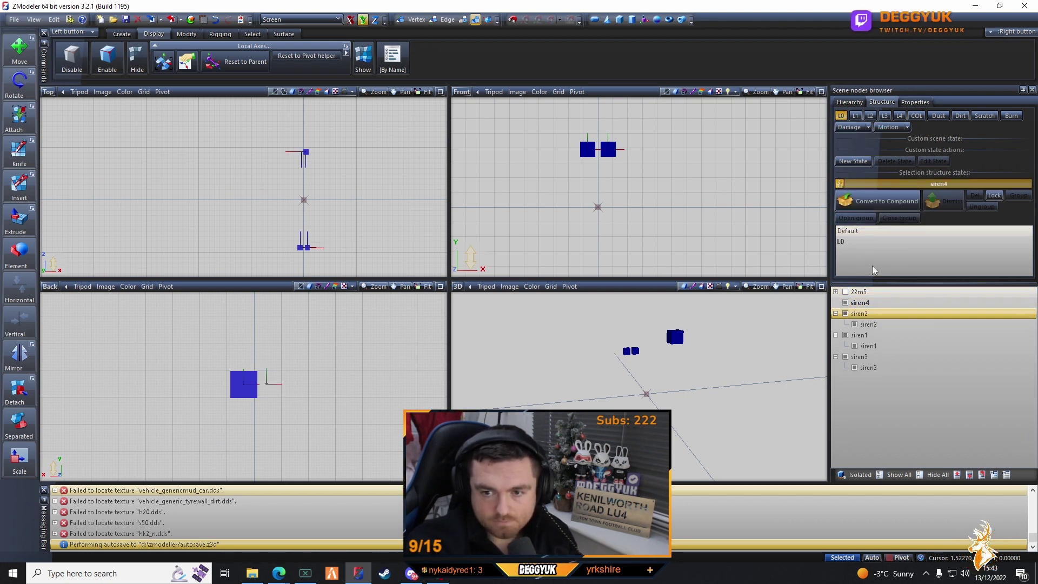
{"action": "left_click", "coordinate": [852, 230]}
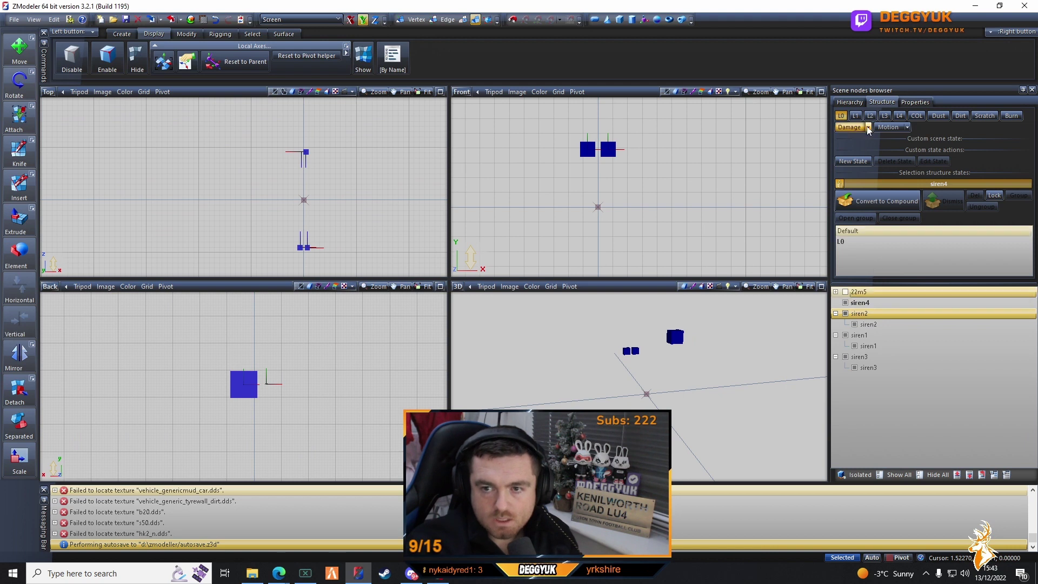
{"action": "left_click", "coordinate": [840, 184]}
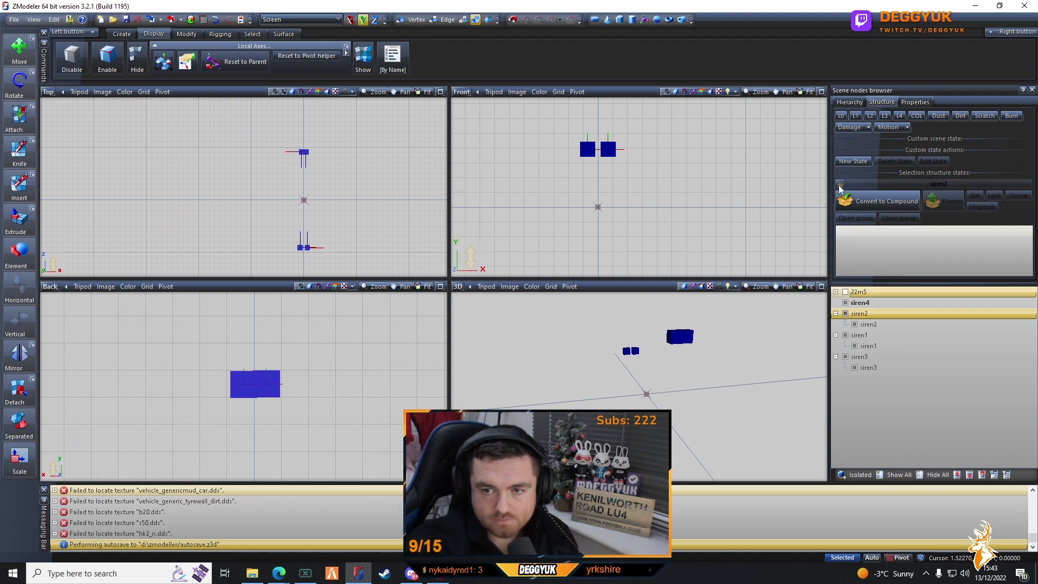
{"action": "left_click", "coordinate": [840, 184]}
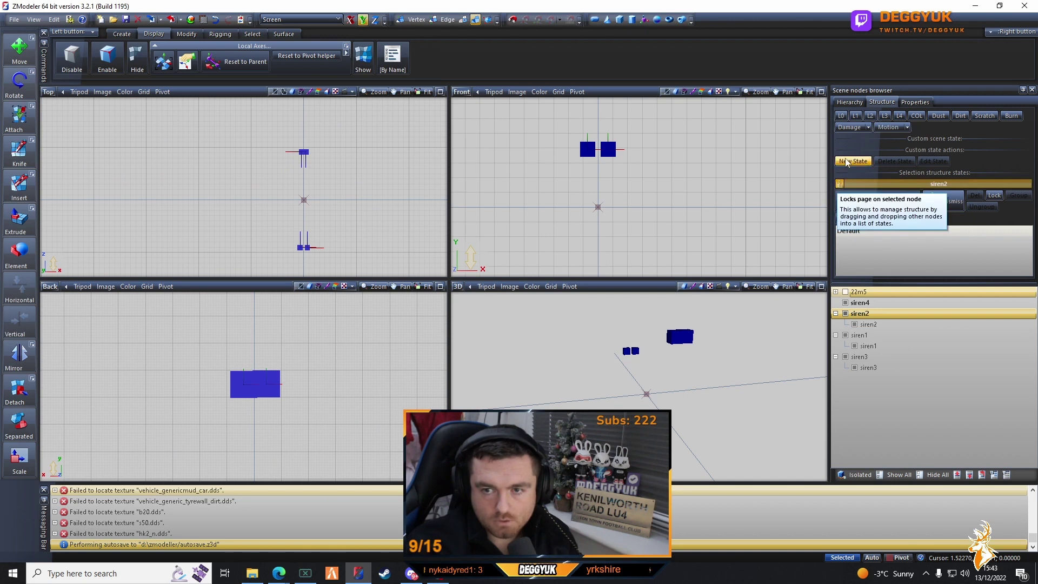
{"action": "left_click", "coordinate": [841, 116]}
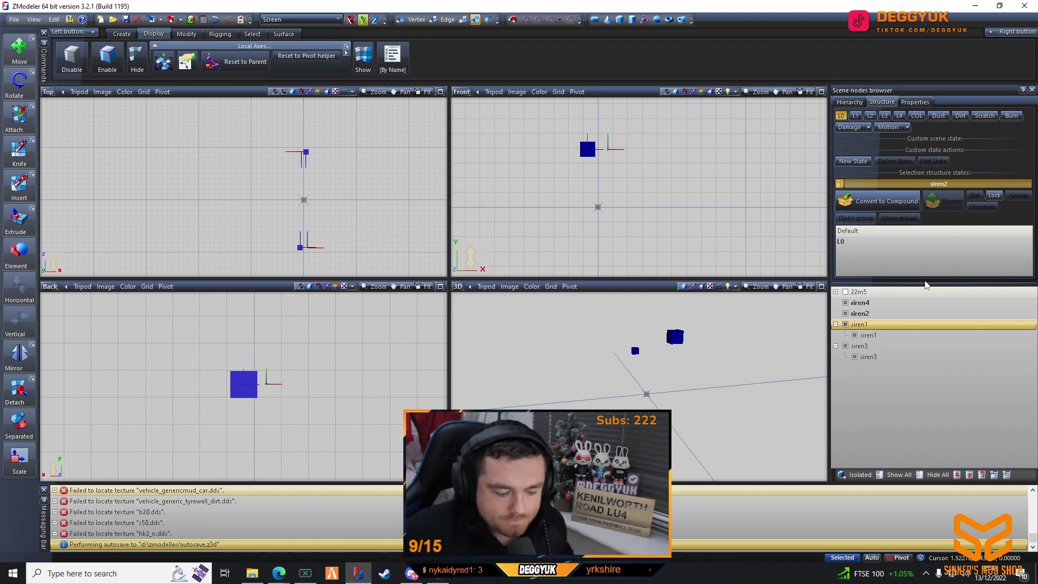
- Pick out siren1's child mesh and select its Default and L0 state entries
{"action": "left_click", "coordinate": [859, 346], "text": "ctrl"}
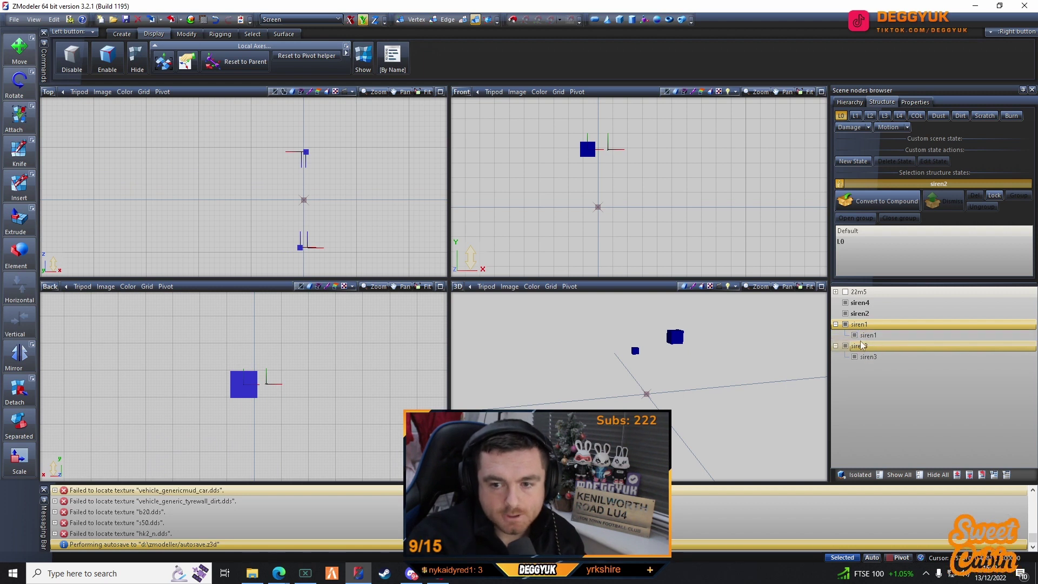
{"action": "left_click", "coordinate": [859, 346], "text": "ctrl"}
{"action": "left_click", "coordinate": [854, 303], "text": "ctrl"}
{"action": "left_click", "coordinate": [854, 303], "text": "ctrl"}
{"action": "left_click", "coordinate": [868, 336]}
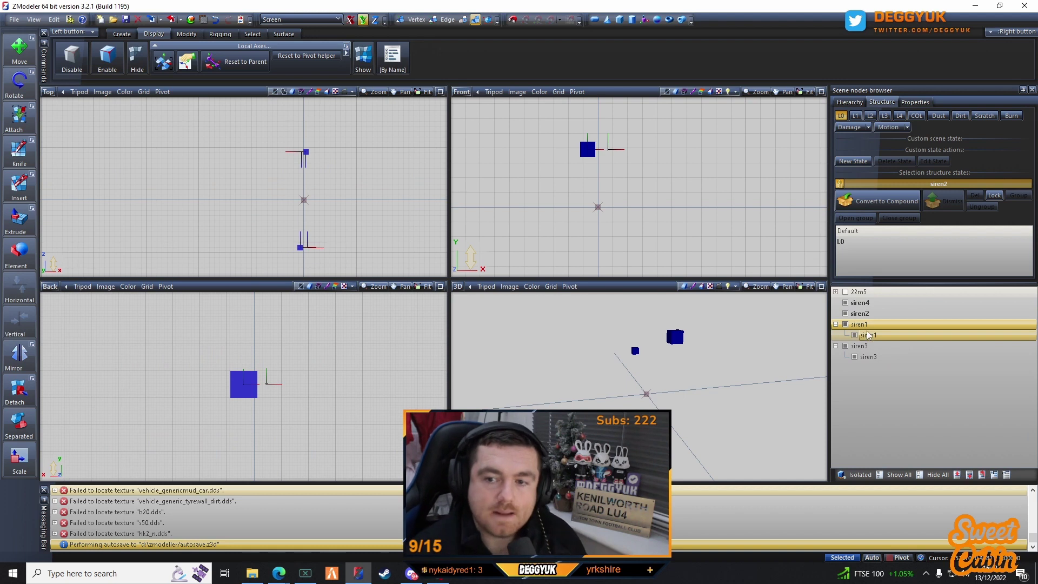
{"action": "left_click", "coordinate": [860, 231]}
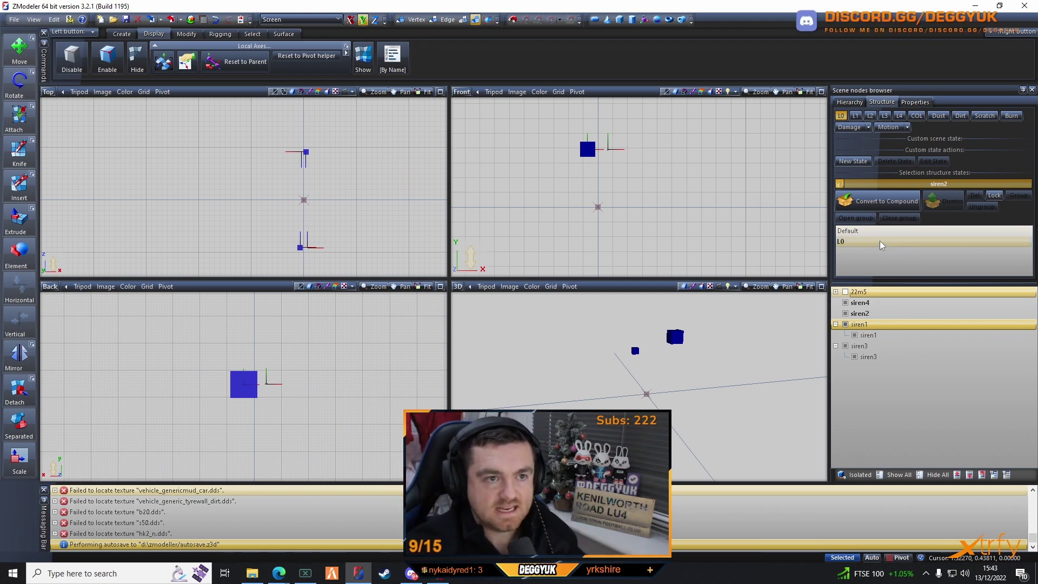
{"action": "left_click", "coordinate": [843, 243]}
{"action": "left_click", "coordinate": [845, 253]}
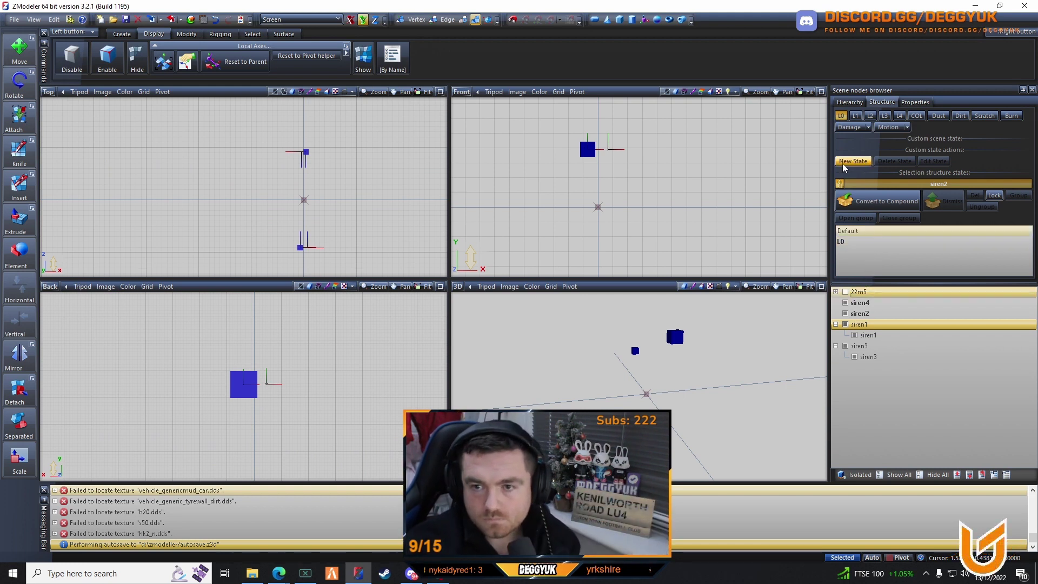
- Lock the structure states page onto siren1 so it holds an L0 state
{"action": "left_click", "coordinate": [877, 353]}
{"action": "left_click", "coordinate": [874, 324]}
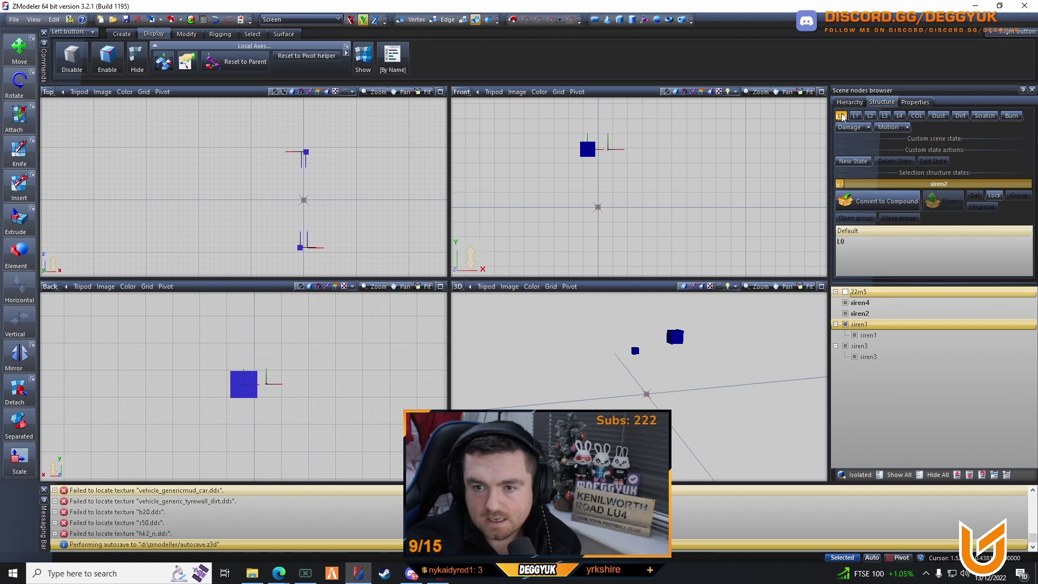
{"action": "left_click", "coordinate": [842, 116]}
{"action": "left_click", "coordinate": [839, 184]}
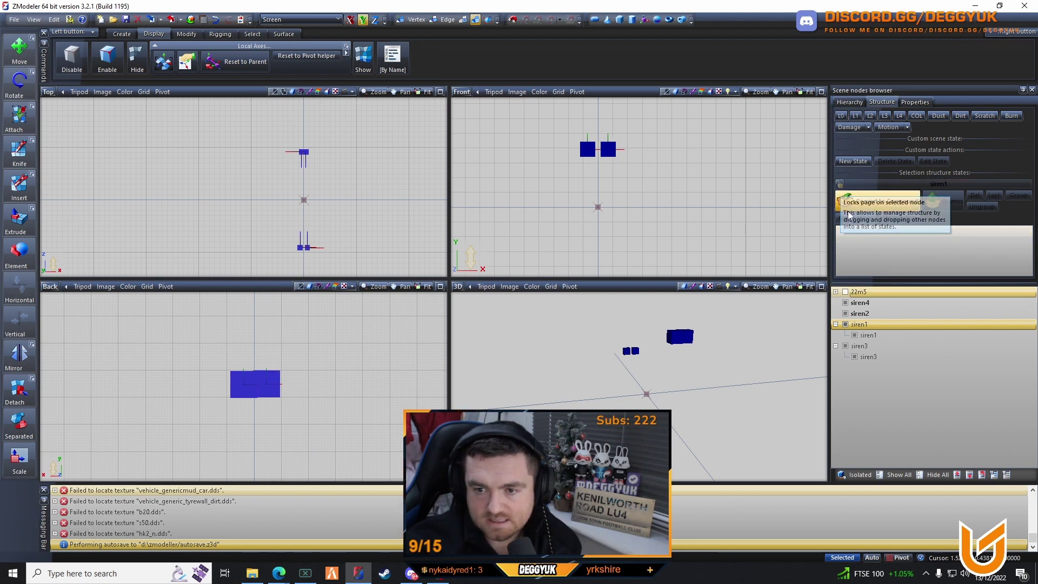
{"action": "left_click", "coordinate": [839, 184]}
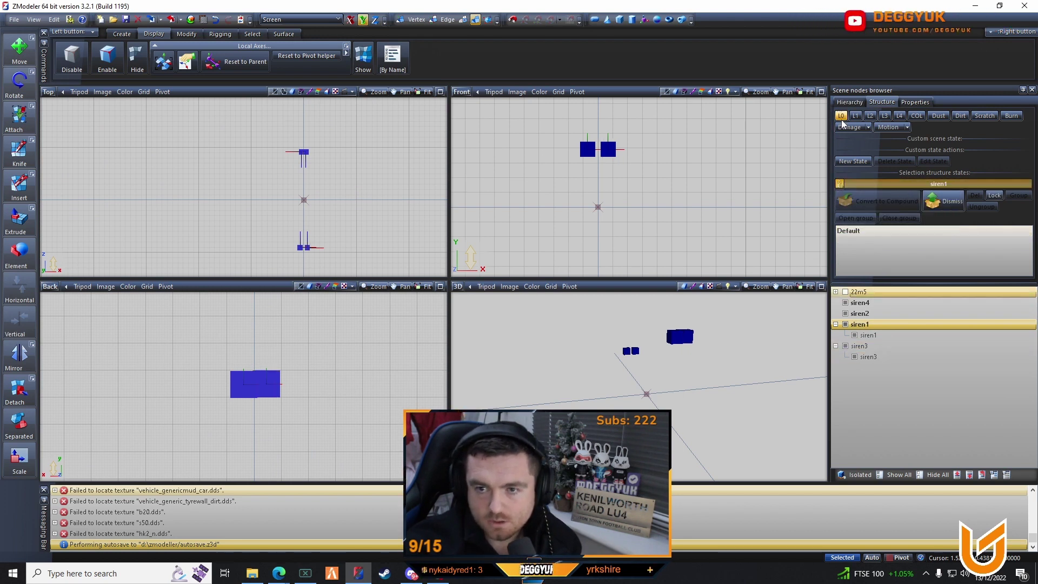
- Lock the states page onto siren3 and set it to the L0 state
{"action": "left_click", "coordinate": [876, 314]}
{"action": "left_click", "coordinate": [859, 346]}
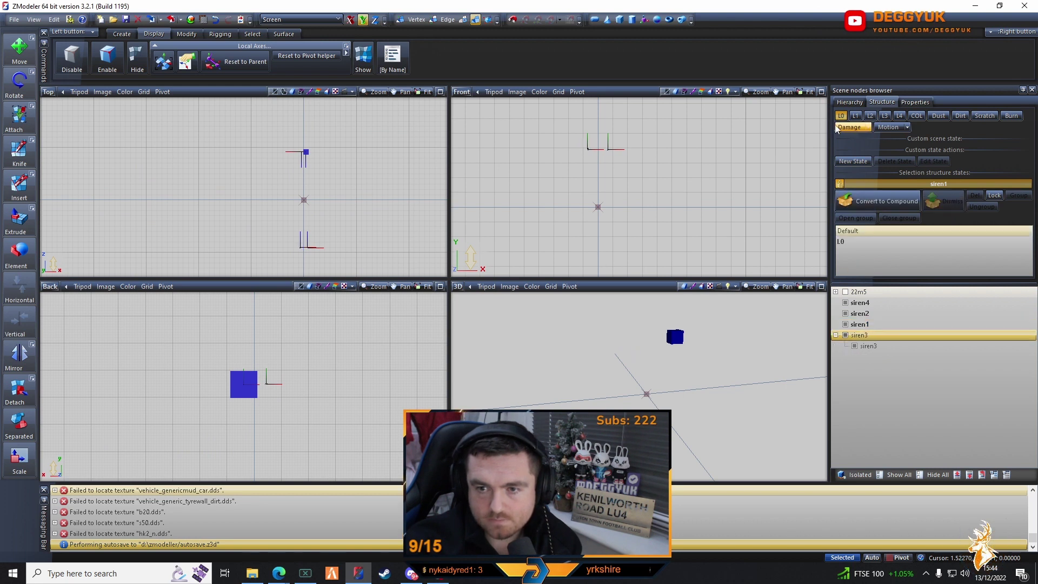
{"action": "left_click", "coordinate": [840, 184]}
{"action": "left_click", "coordinate": [839, 184]}
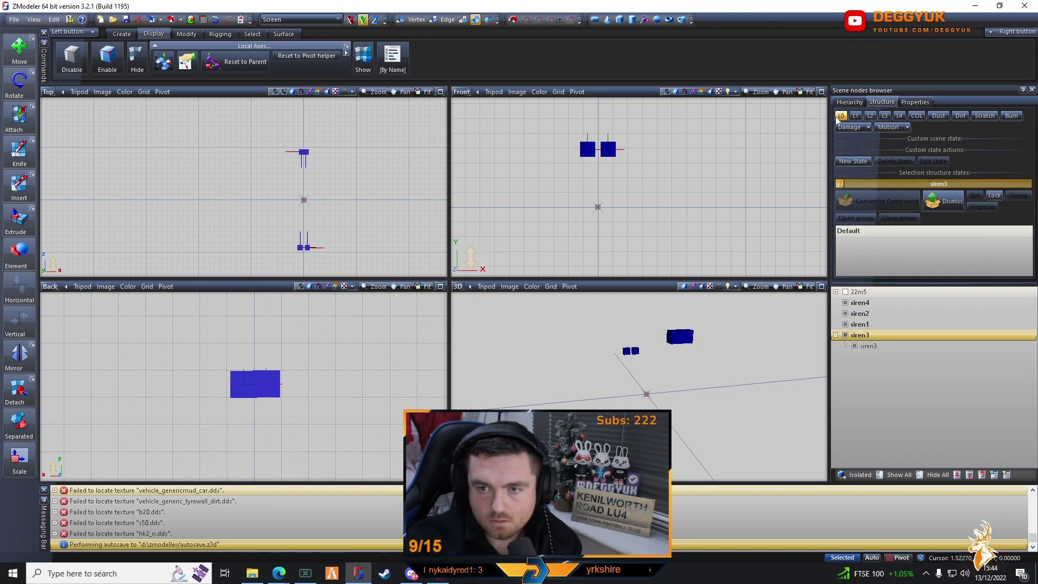
{"action": "left_click", "coordinate": [878, 345]}
{"action": "left_click", "coordinate": [868, 266]}
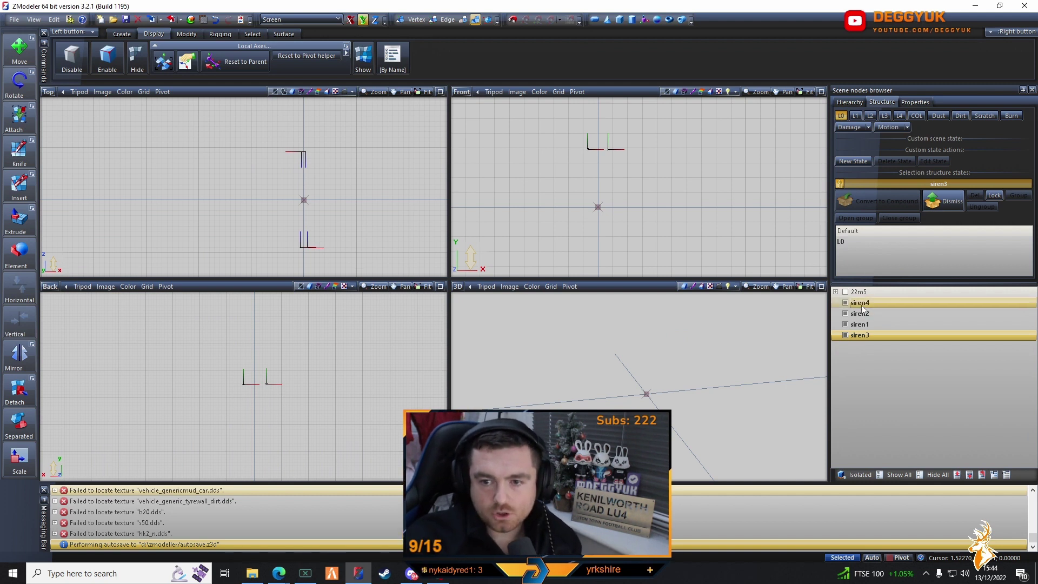
- Move siren1–siren4 into dp_justice_f_sgadd under chassis and collapse the branches
{"action": "left_click", "coordinate": [835, 292]}
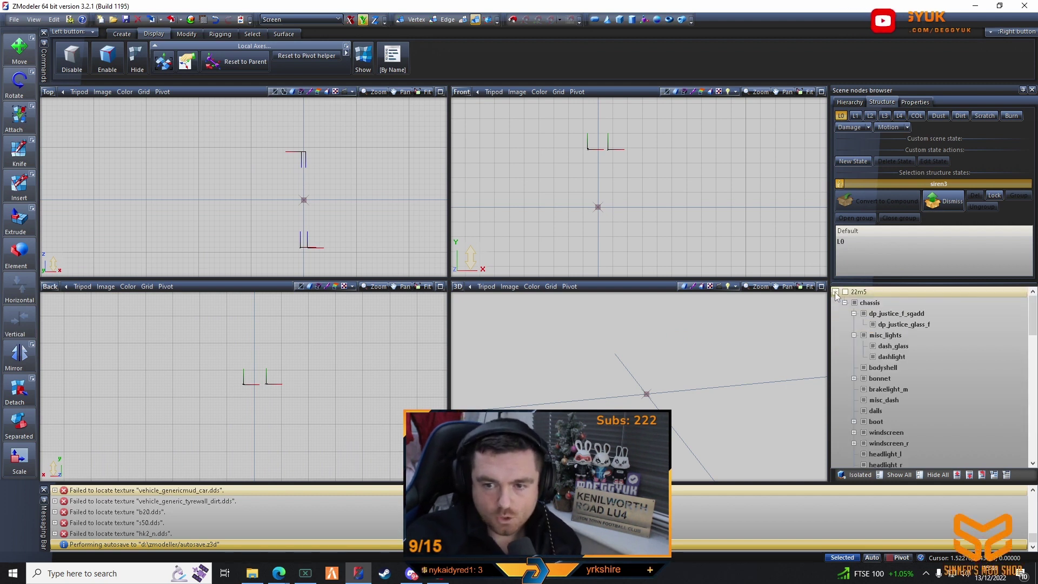
{"action": "left_click", "coordinate": [844, 303]}
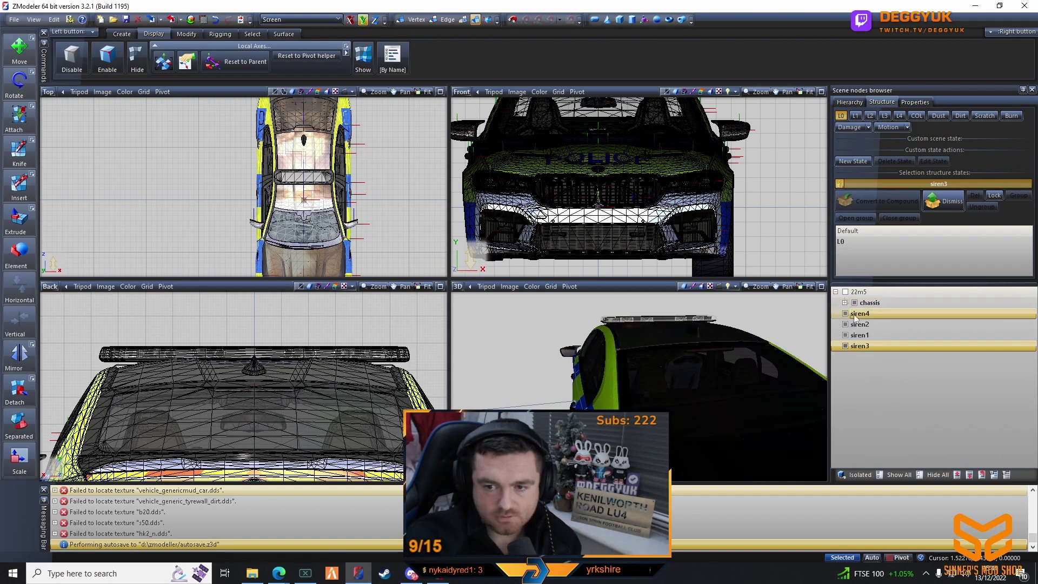
{"action": "left_click", "coordinate": [859, 316], "text": "shift"}
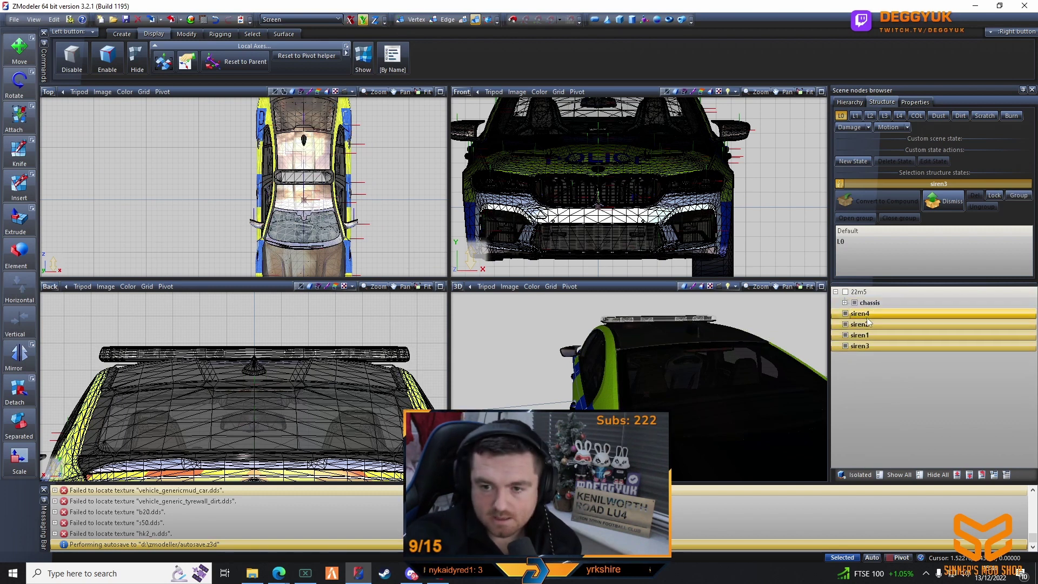
{"action": "left_click", "coordinate": [871, 303], "text": "shift"}
{"action": "left_click_drag", "start_coordinate": [874, 301], "coordinate": [865, 350]}
{"action": "left_click", "coordinate": [845, 346]}
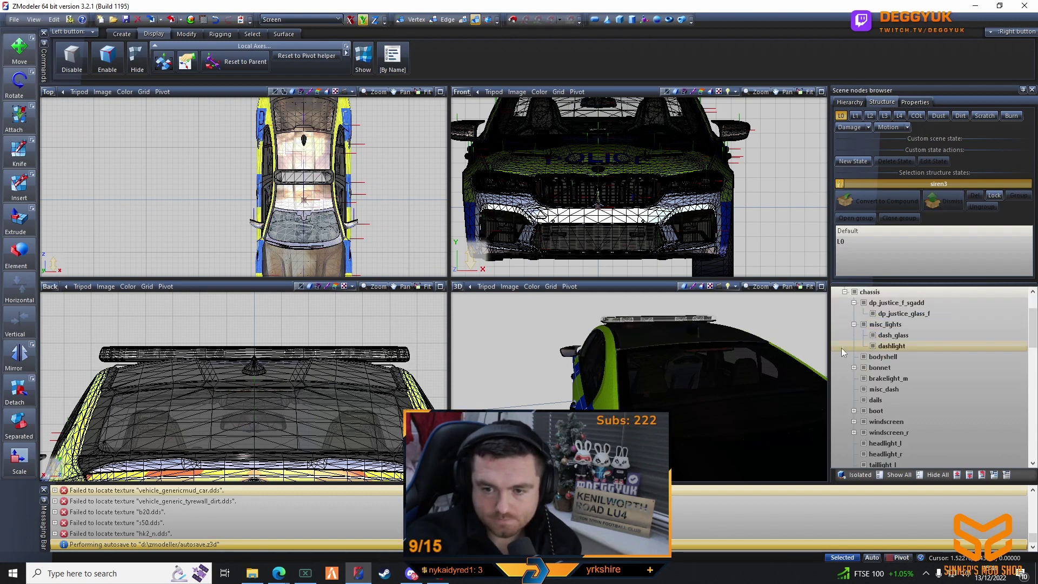
{"action": "left_click", "coordinate": [875, 336], "text": "shift"}
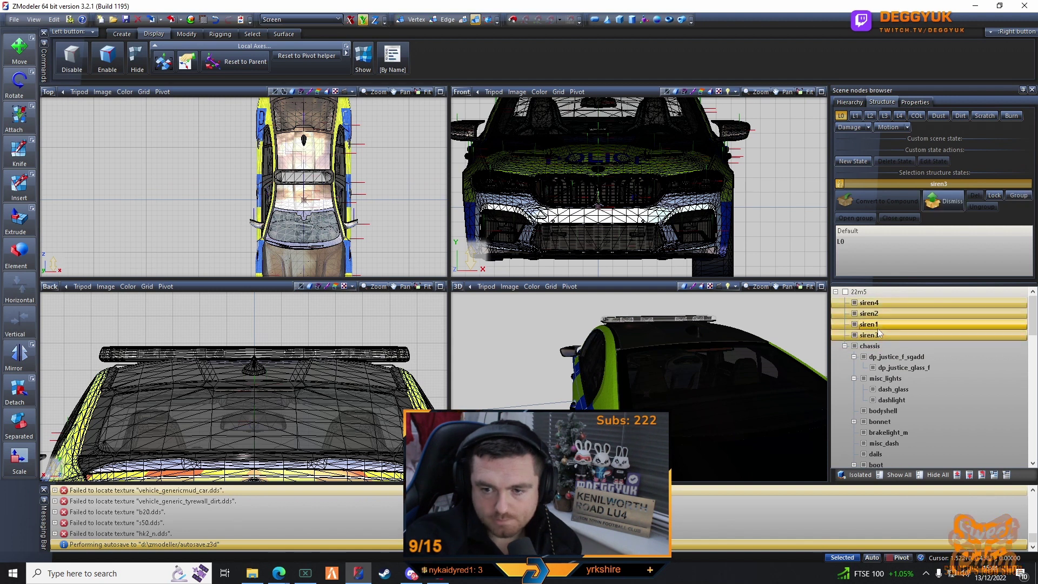
{"action": "left_click_drag", "start_coordinate": [878, 325], "coordinate": [888, 359]}
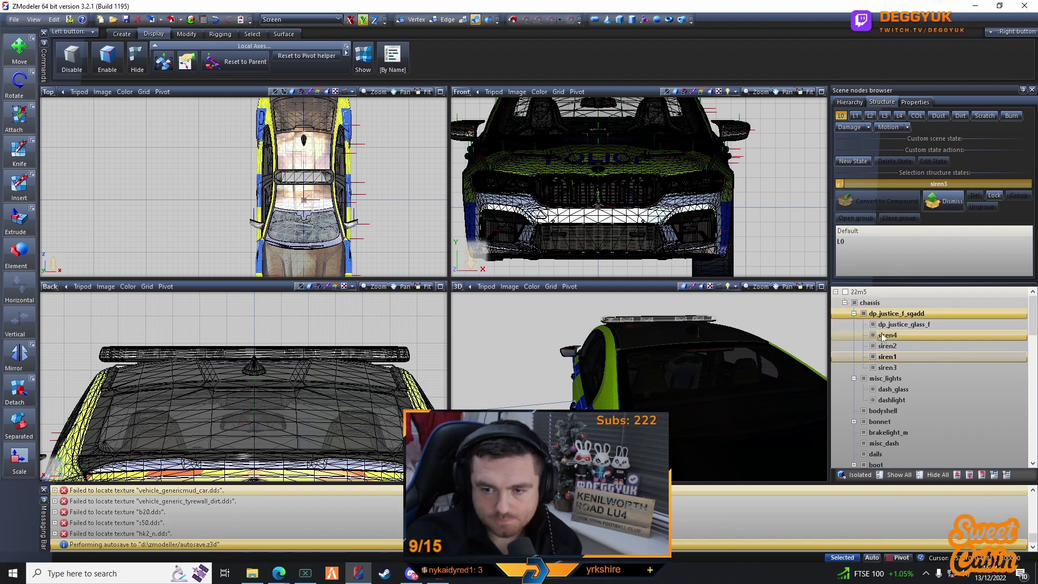
{"action": "left_click", "coordinate": [854, 314]}
{"action": "key", "text": "Left"}
{"action": "key", "text": "Left"}
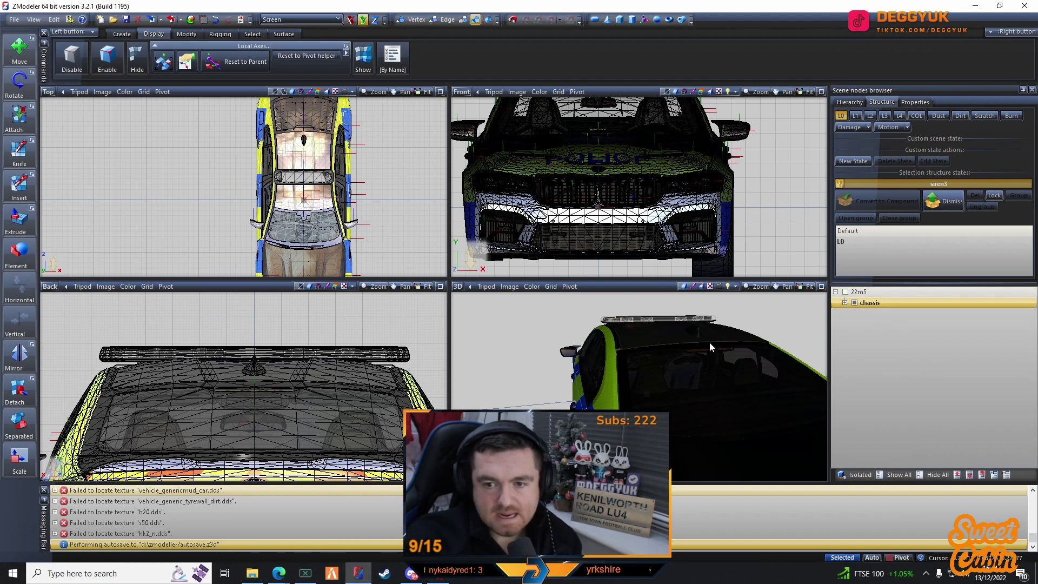
- Select the 22m5 root node and start renaming it
{"action": "scroll", "coordinate": [711, 342], "scroll_direction": "down", "scroll_amount": 5}
{"action": "middle_click_drag", "start_coordinate": [720, 342], "coordinate": [660, 346]}
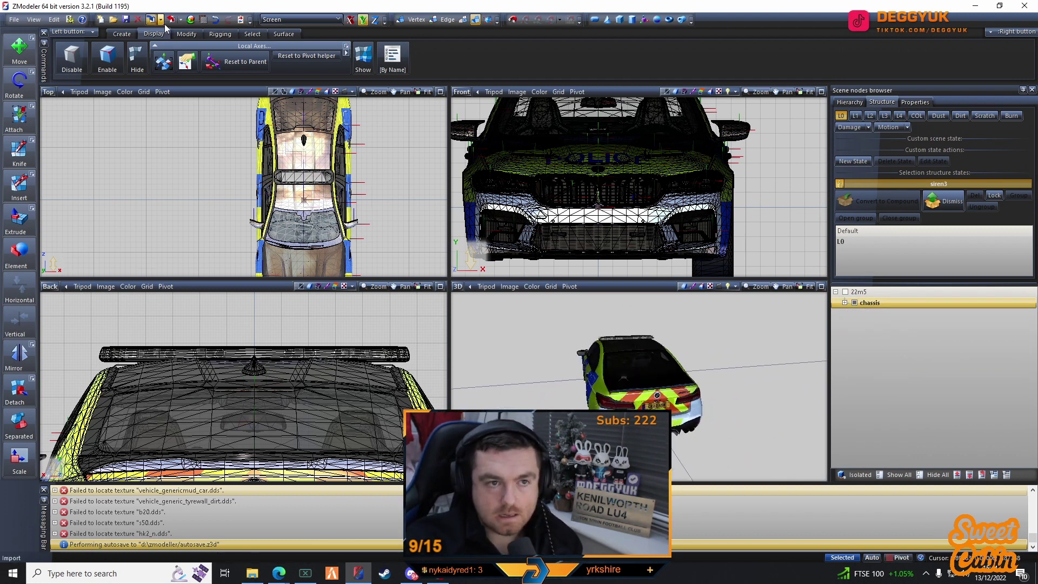
{"action": "left_click", "coordinate": [860, 293]}
{"action": "left_click", "coordinate": [861, 293]}
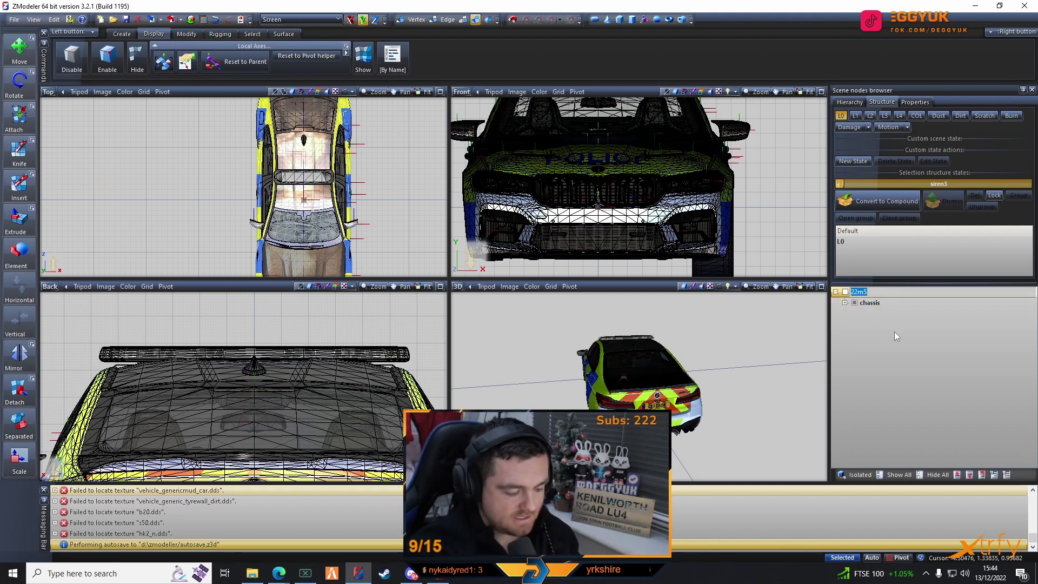
- Rename the root to polm522 and browse the export location to 22m5 > Stream
{"action": "type", "text": "polm5"}
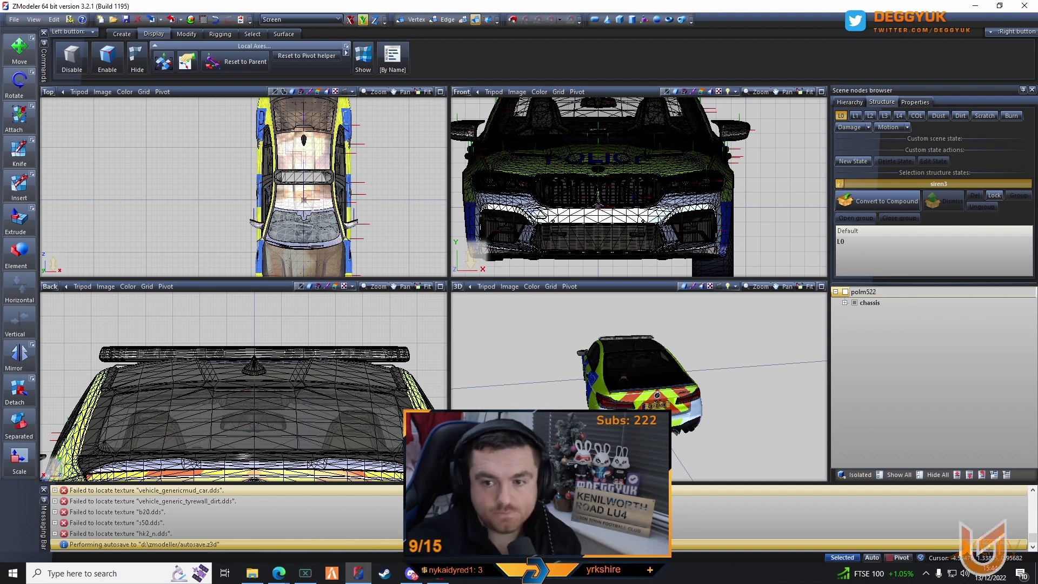
{"action": "key", "text": "Return"}
{"action": "left_click", "coordinate": [172, 20]}
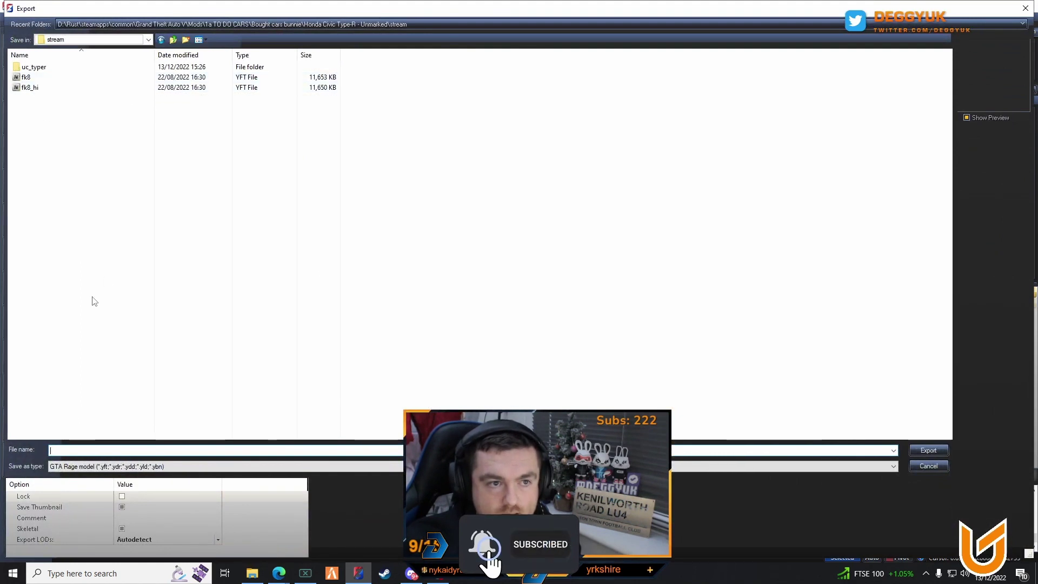
{"action": "left_click", "coordinate": [172, 39]}
{"action": "left_click", "coordinate": [172, 39]}
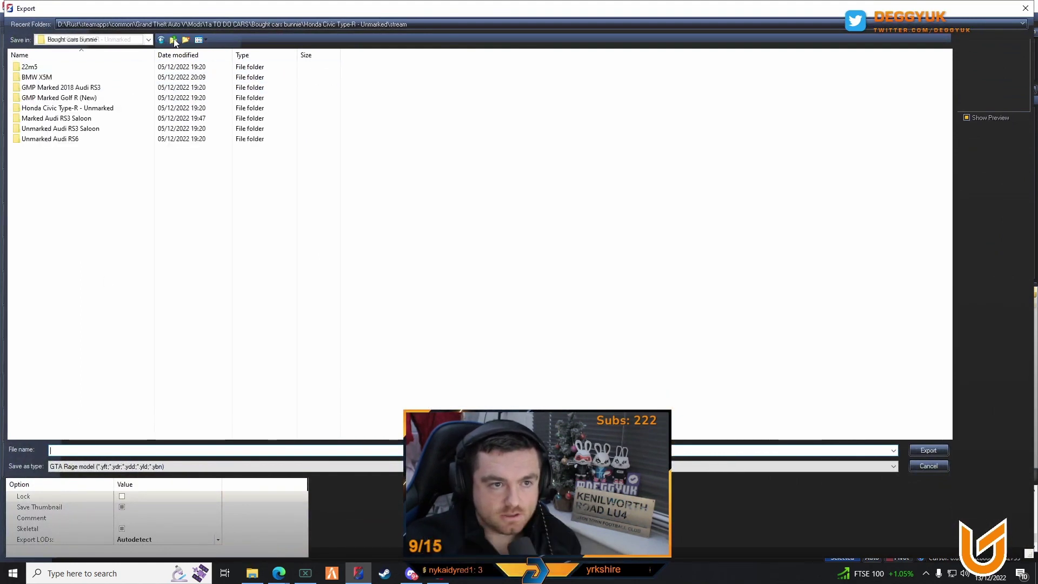
{"action": "double_click", "coordinate": [29, 66]}
{"action": "double_click", "coordinate": [34, 87]}
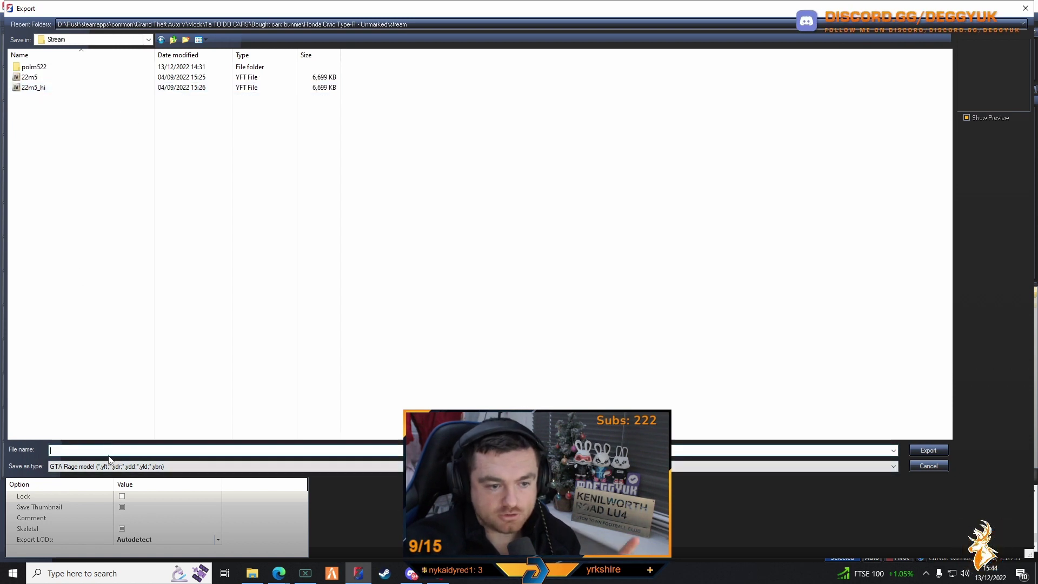
- Export the model as polm522 with the Skeletal option enabled
{"action": "type", "text": "polm"}
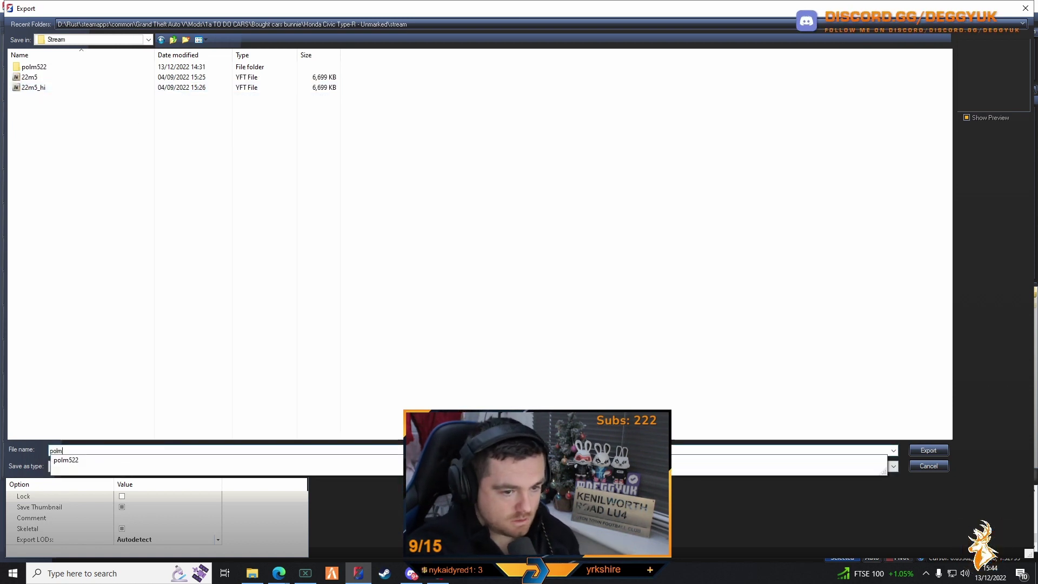
{"action": "type", "text": "5"}
{"action": "left_click", "coordinate": [109, 460]}
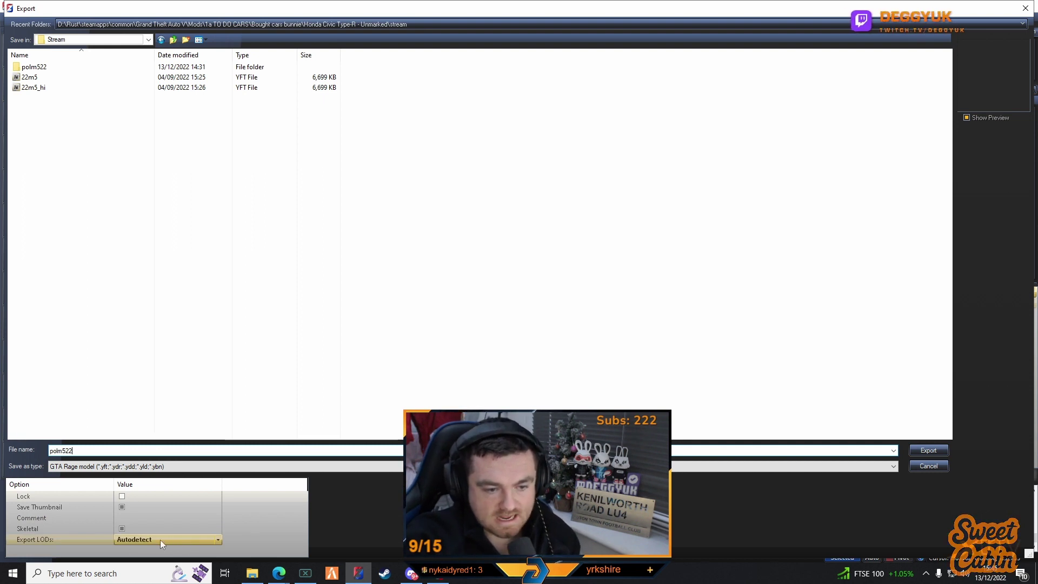
{"action": "left_click", "coordinate": [122, 528]}
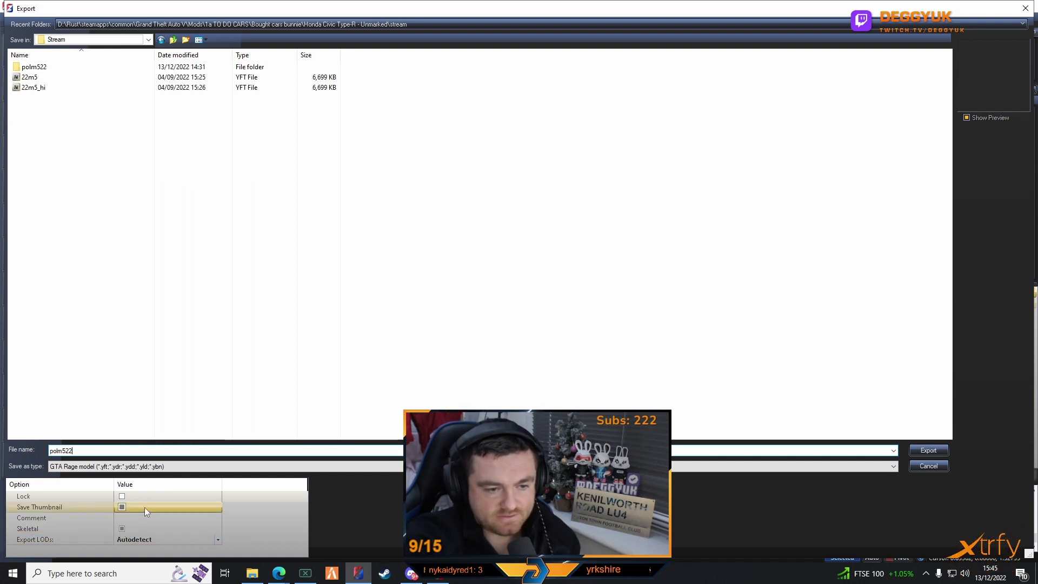
{"action": "left_click", "coordinate": [925, 453]}
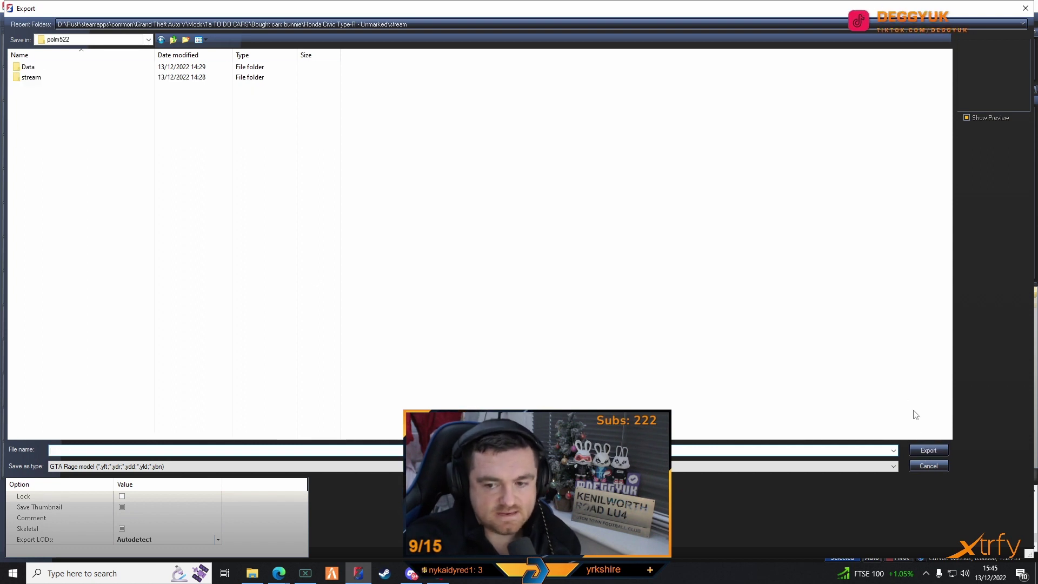
- Rename the root to polm522_hi, enter polm522_hi as export file name, then switch to VS Code
{"action": "left_click", "coordinate": [928, 466]}
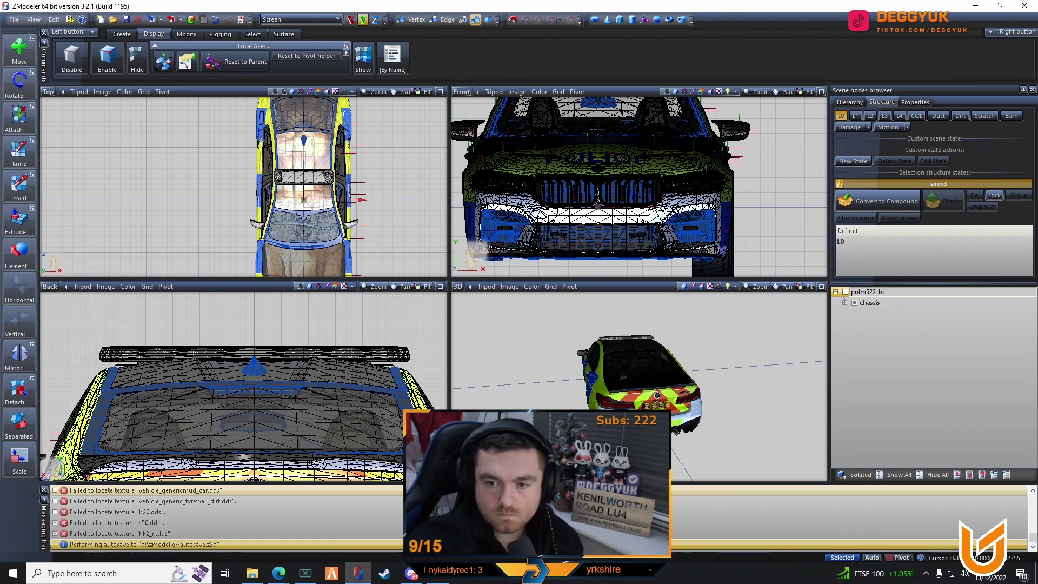
{"action": "left_click", "coordinate": [881, 291]}
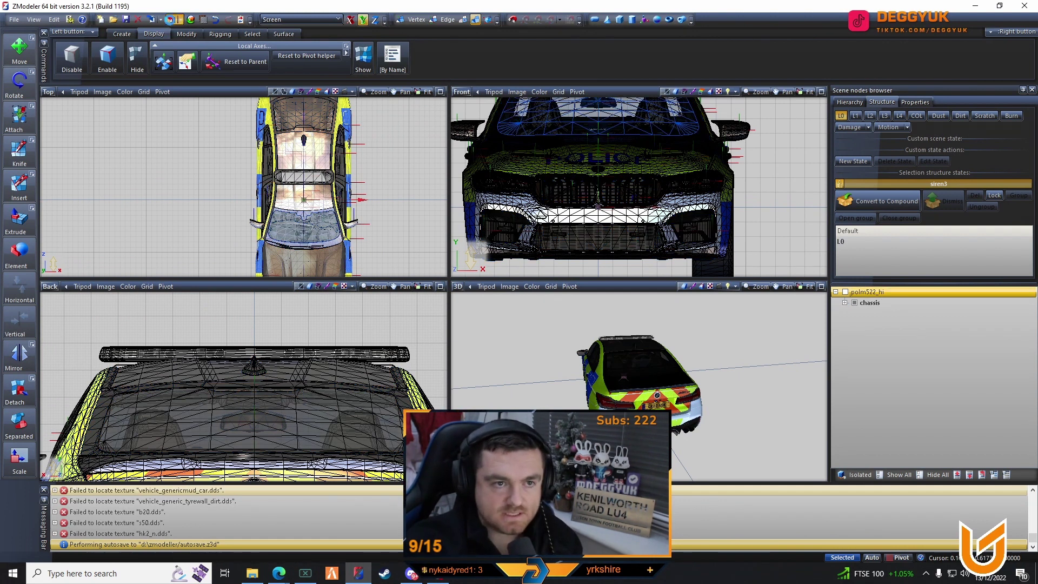
{"action": "left_click", "coordinate": [171, 20]}
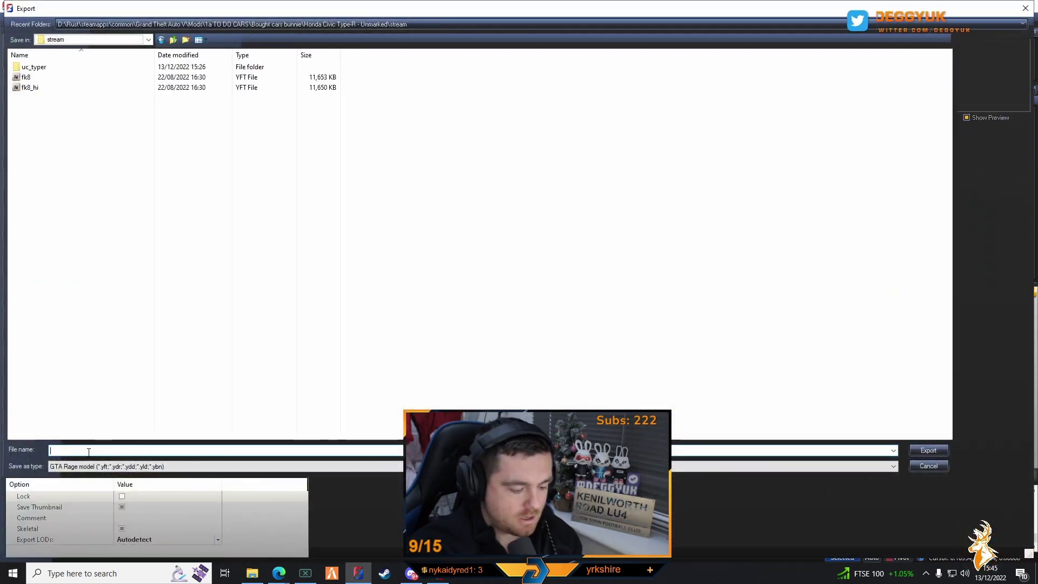
{"action": "type", "text": "polm5212"}
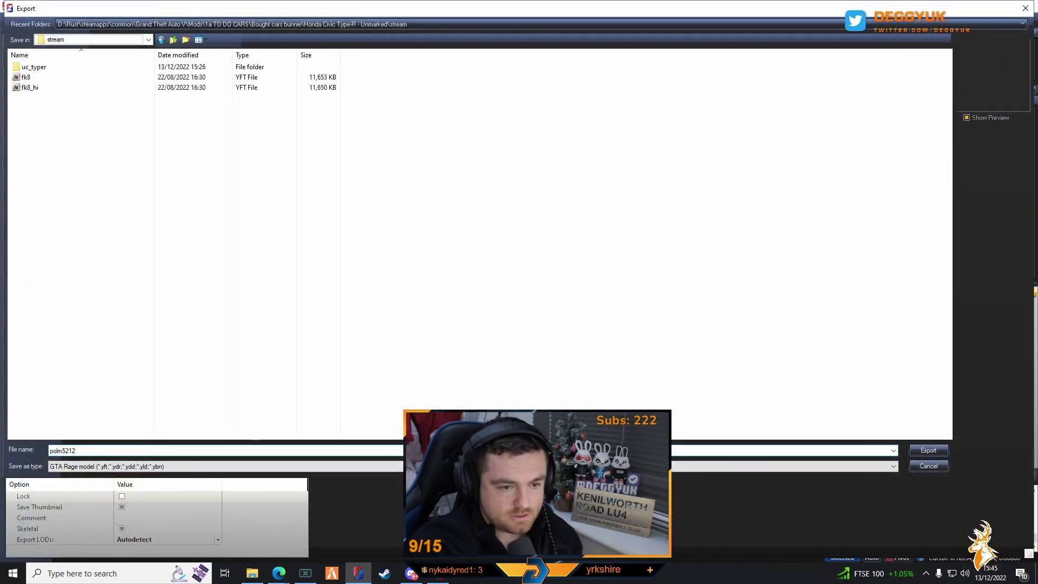
{"action": "key", "text": "BackSpace"}
{"action": "type", "text": "2_hi"}
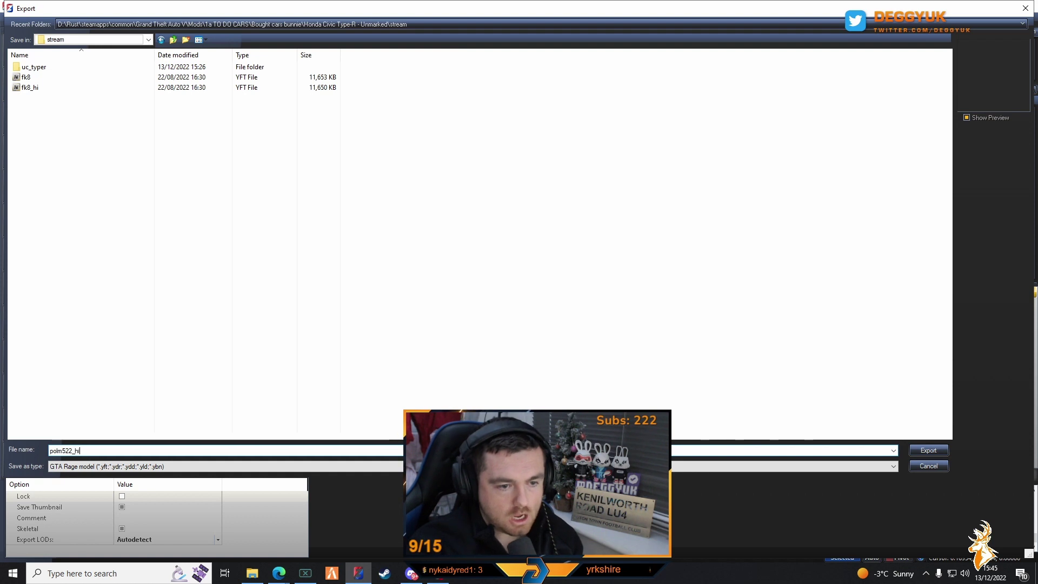
{"action": "left_click", "coordinate": [914, 468]}
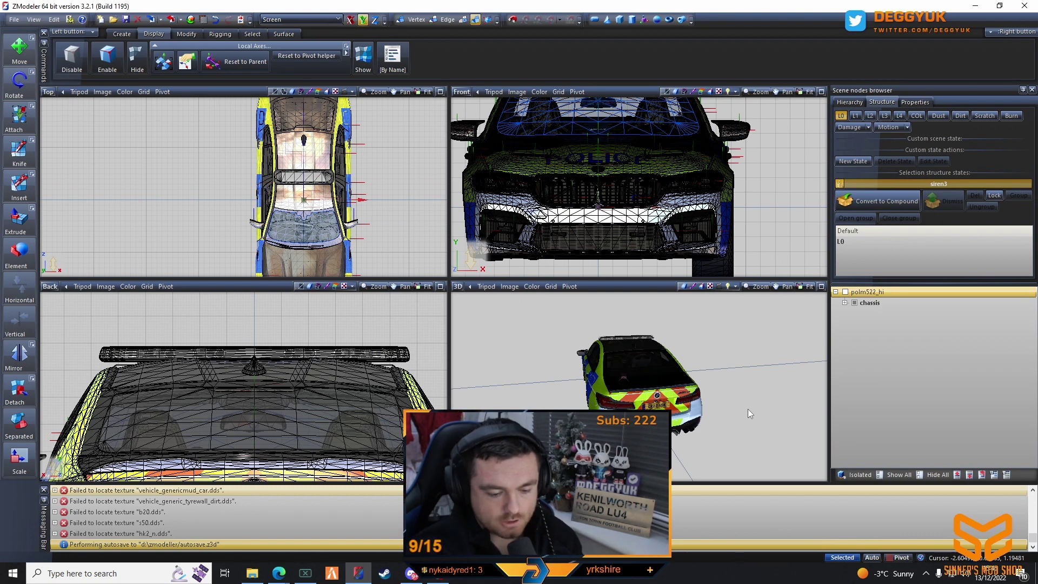
{"action": "key", "text": "alt+Tab"}
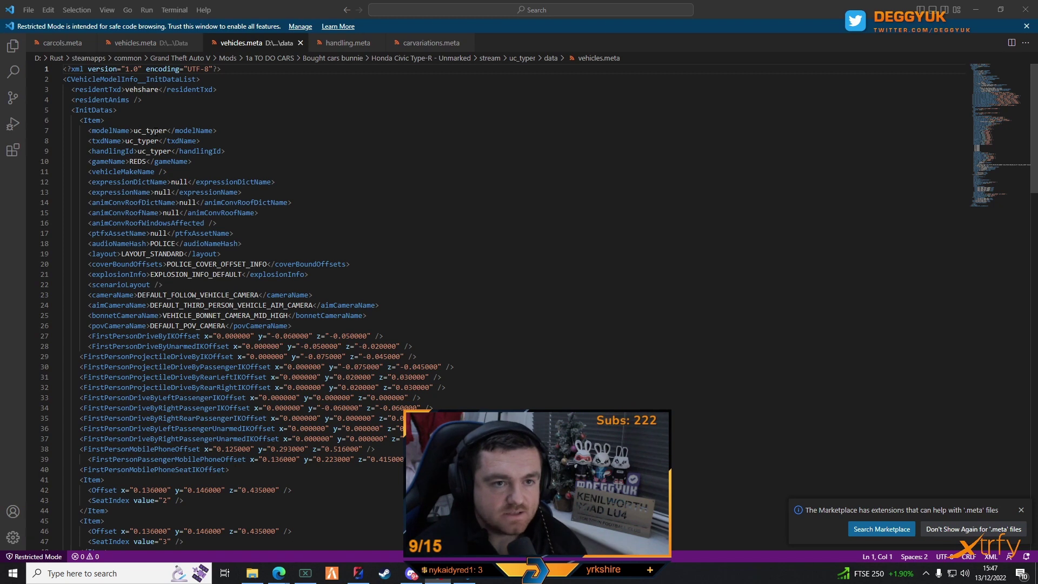
{"action": "double_click", "coordinate": [157, 131]}
{"action": "right_click", "coordinate": [160, 132]}
{"action": "left_click", "coordinate": [189, 142]}
{"action": "type", "text": "pol"}
{"action": "type", "text": "m522"}
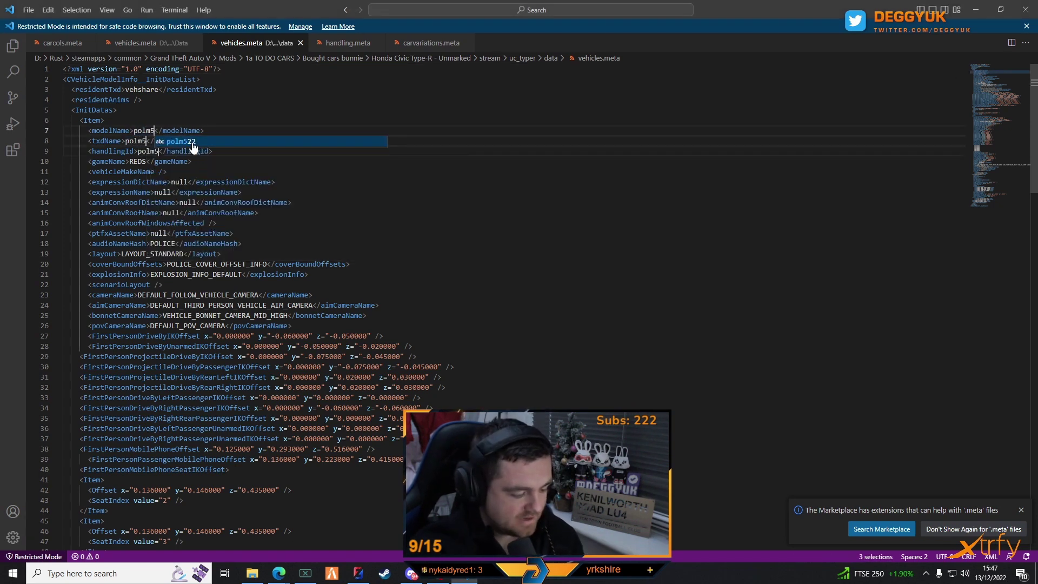
{"action": "left_click", "coordinate": [183, 203]}
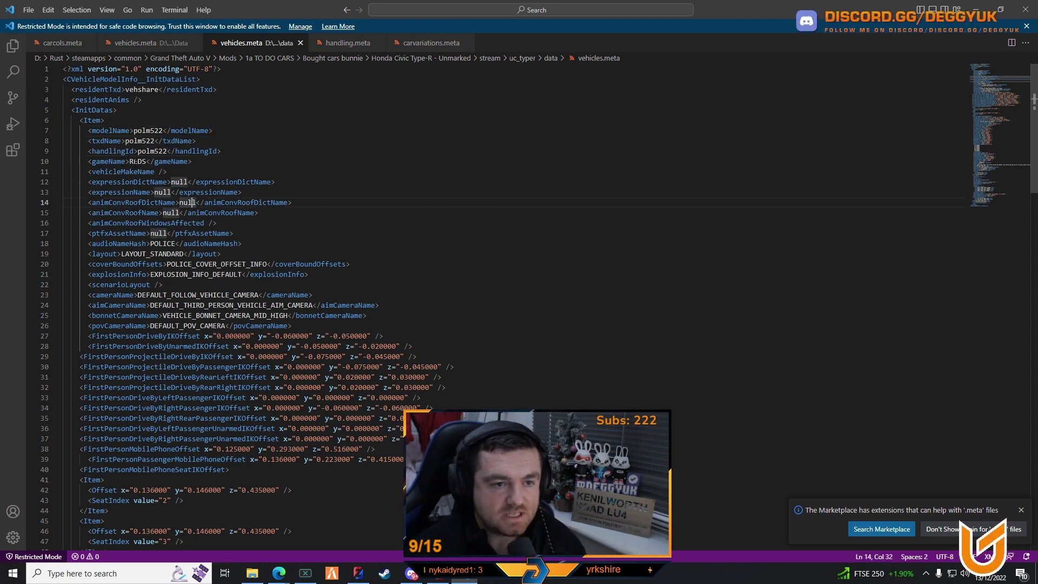
{"action": "left_click", "coordinate": [143, 161]}
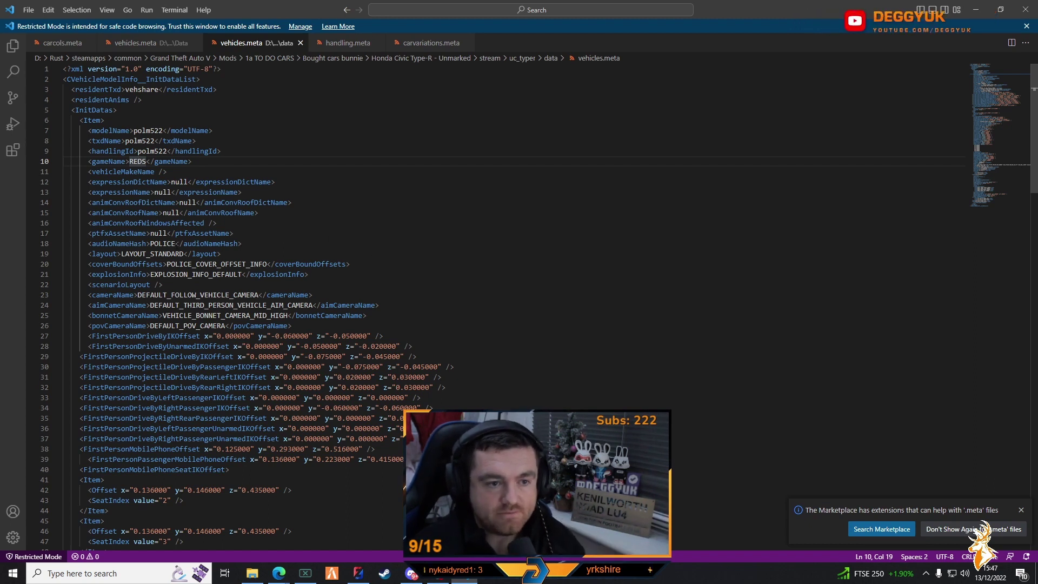
{"action": "double_click", "coordinate": [152, 254]}
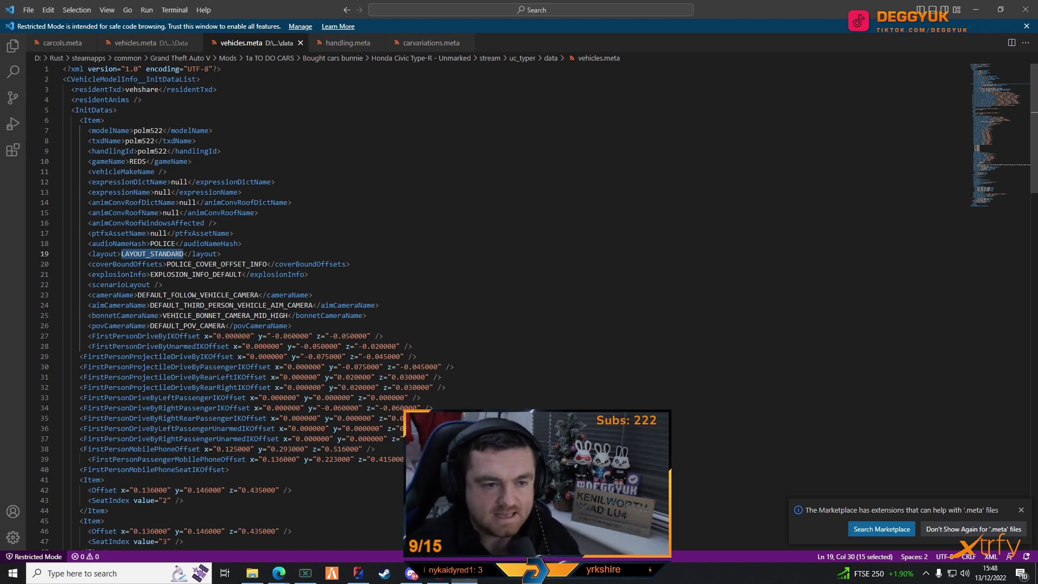
{"action": "left_click", "coordinate": [171, 264]}
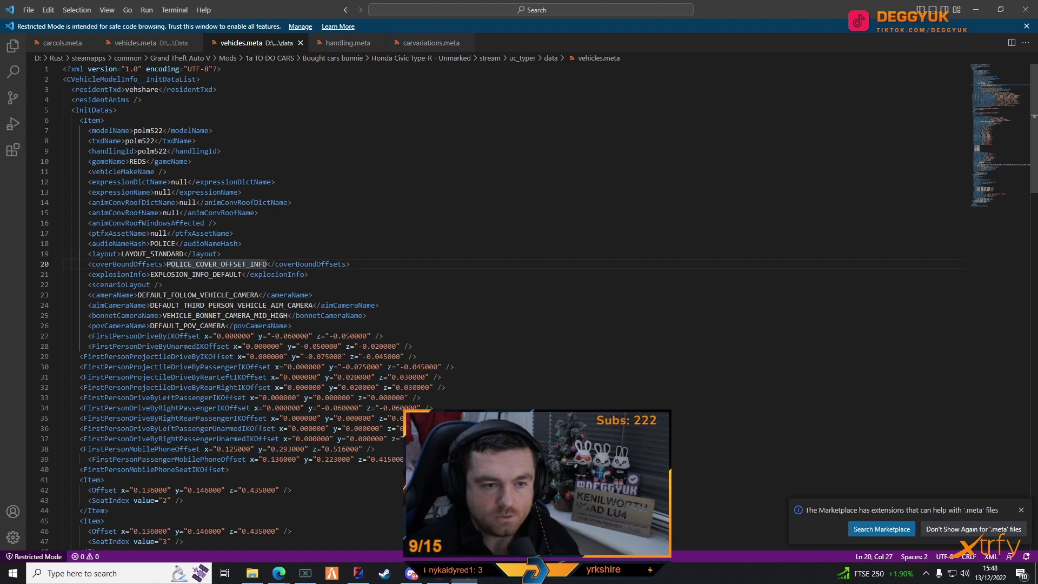
{"action": "left_click_drag", "start_coordinate": [167, 264], "coordinate": [260, 264]}
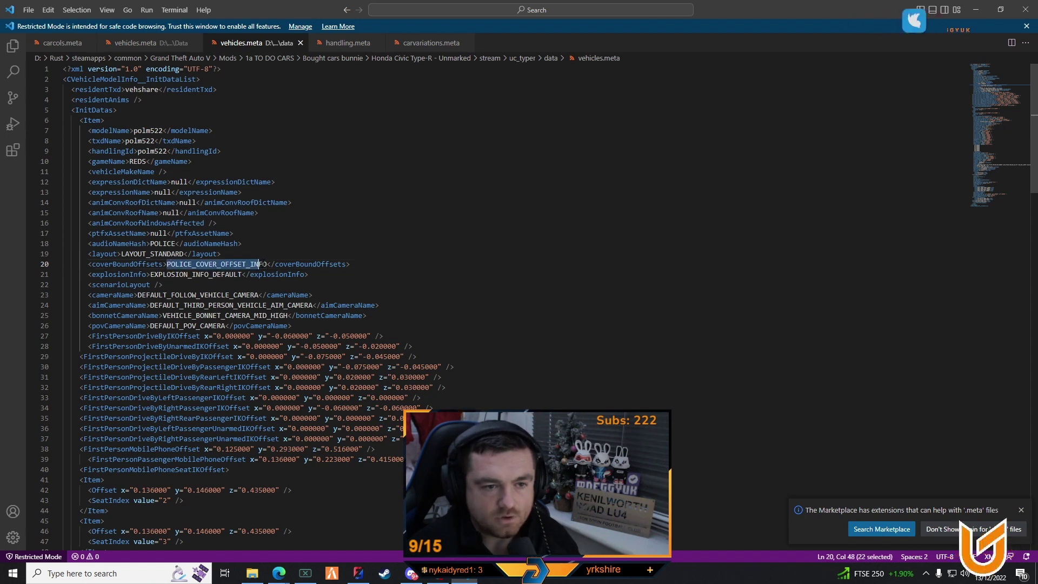
{"action": "left_click", "coordinate": [270, 244]}
{"action": "double_click", "coordinate": [176, 244]}
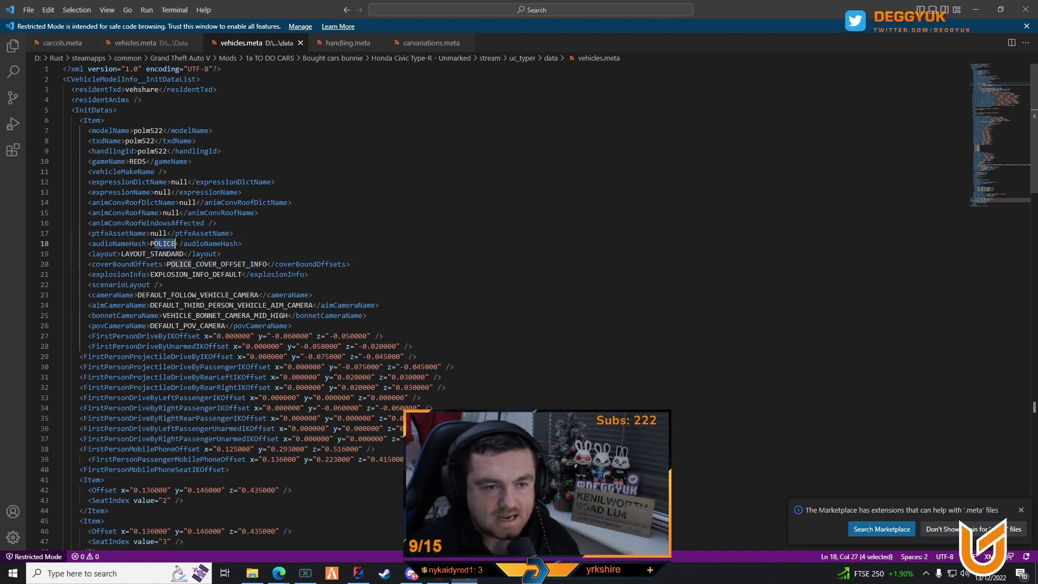
{"action": "left_click", "coordinate": [180, 244]}
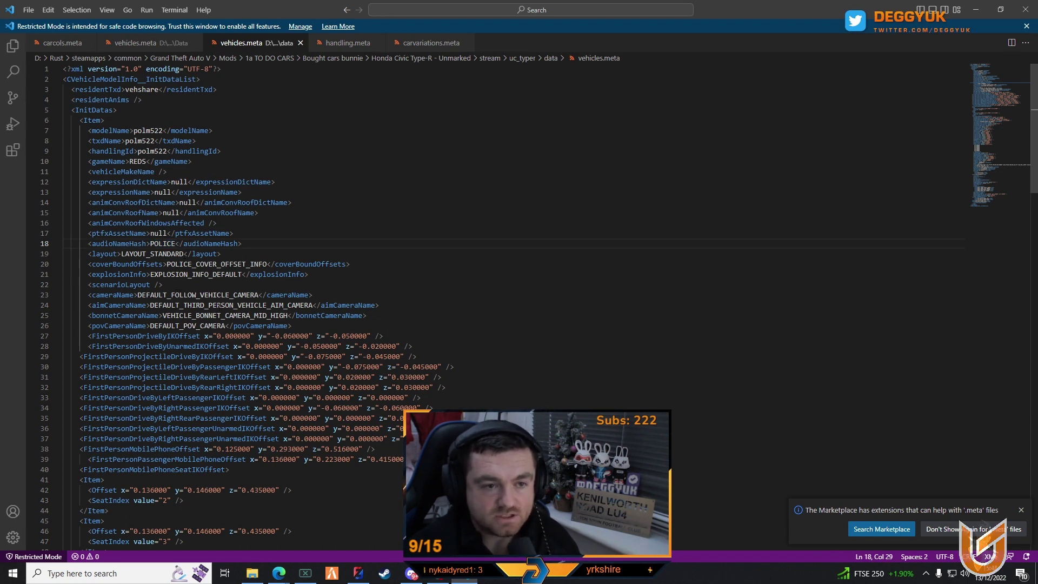
{"action": "scroll", "coordinate": [193, 272], "scroll_direction": "down", "scroll_amount": 4}
{"action": "scroll", "coordinate": [244, 303], "scroll_direction": "down", "scroll_amount": 13}
{"action": "scroll", "coordinate": [114, 336], "scroll_direction": "down", "scroll_amount": 3}
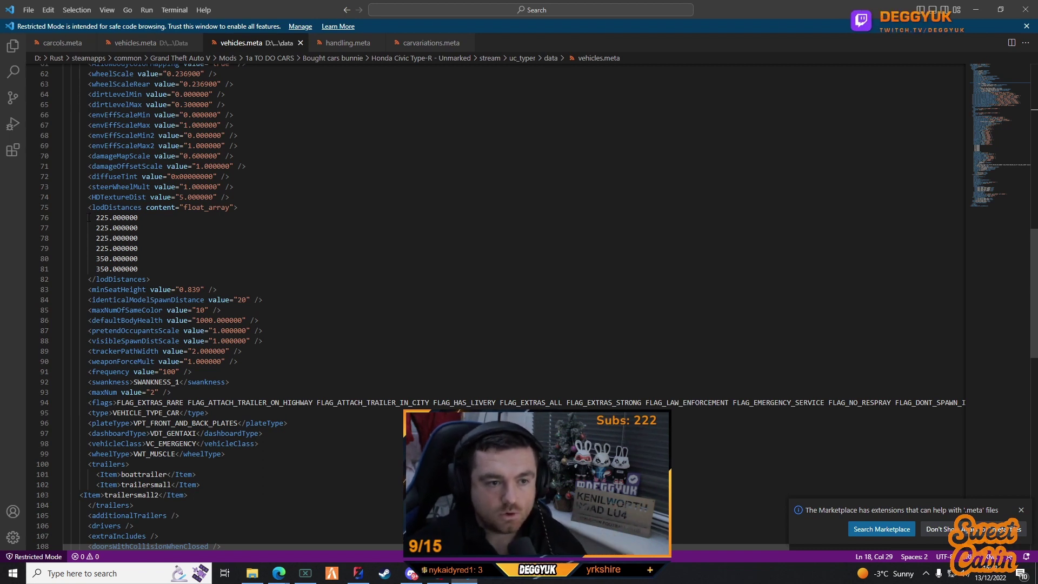
{"action": "left_click_drag", "start_coordinate": [87, 217], "coordinate": [153, 269]}
{"action": "left_click", "coordinate": [154, 270]}
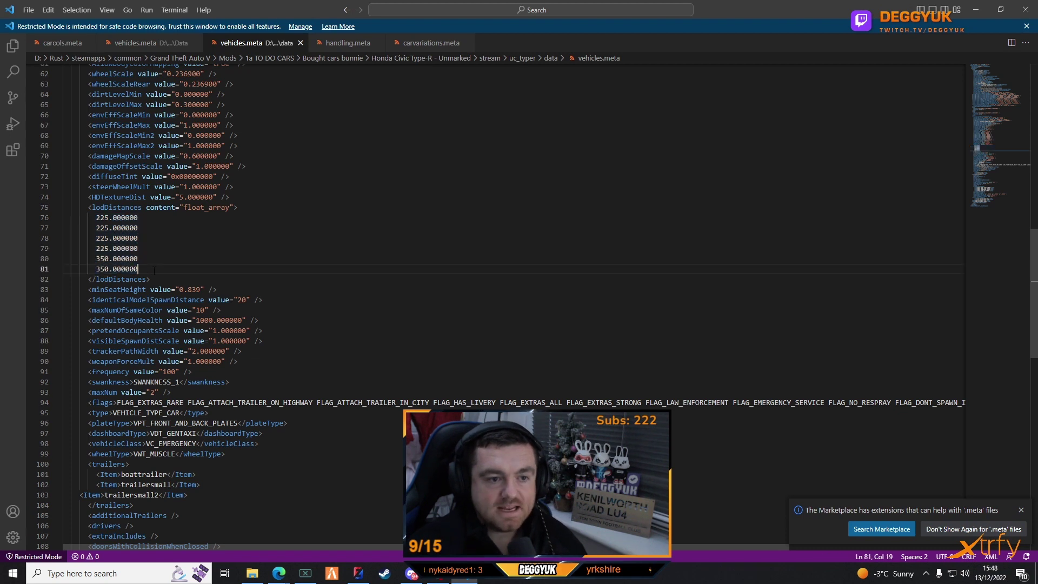
{"action": "left_click", "coordinate": [99, 269]}
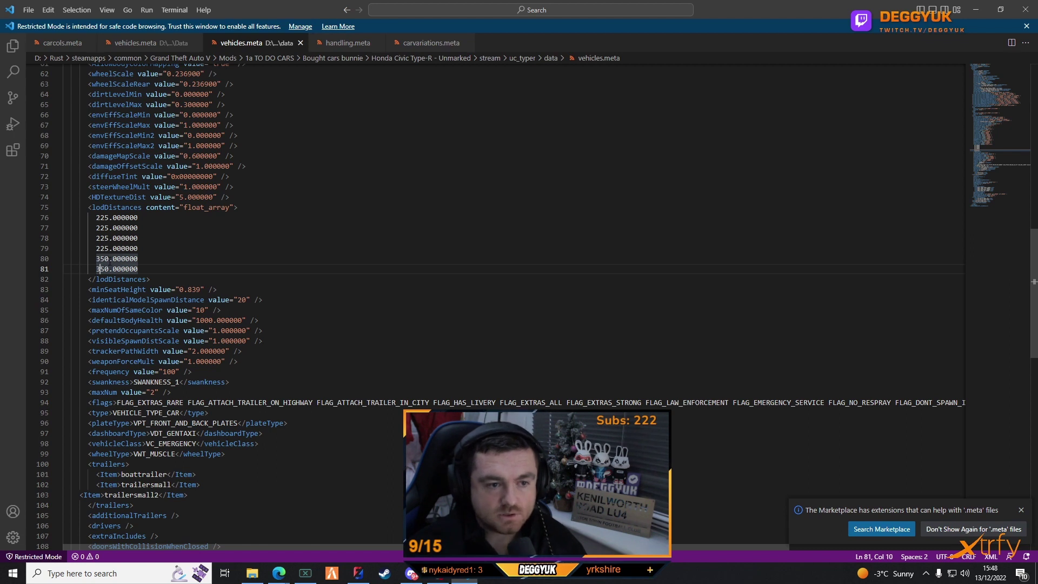
{"action": "key", "text": "Up"}
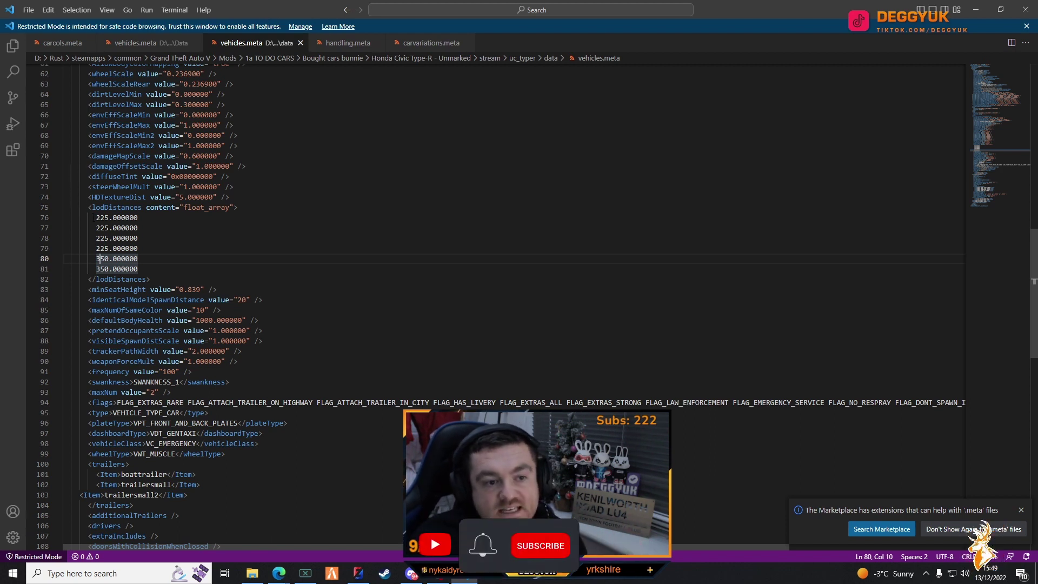
{"action": "left_click", "coordinate": [91, 218]}
{"action": "left_click_drag", "start_coordinate": [92, 218], "coordinate": [140, 269]}
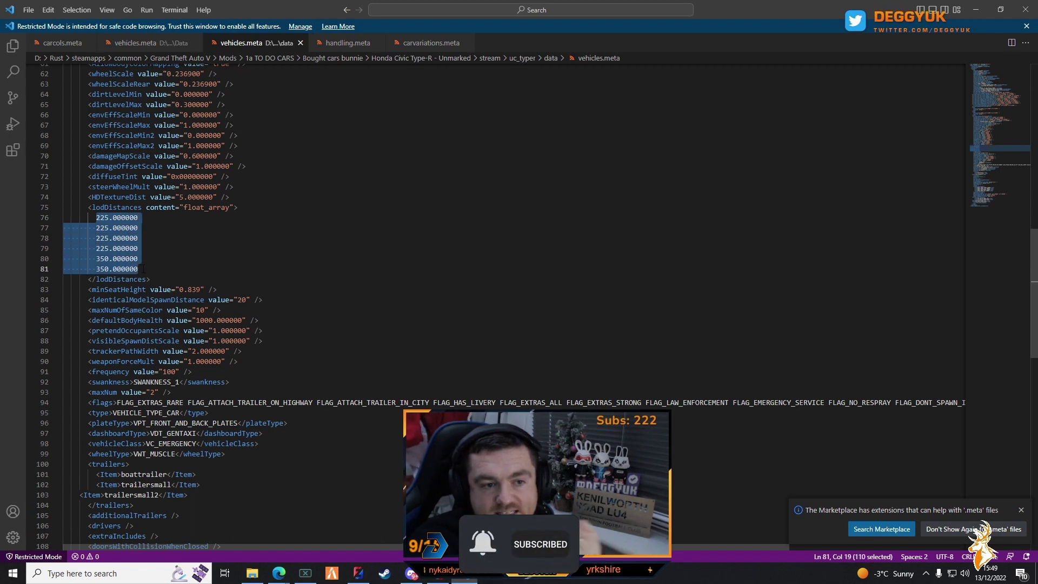
{"action": "left_click", "coordinate": [142, 269]}
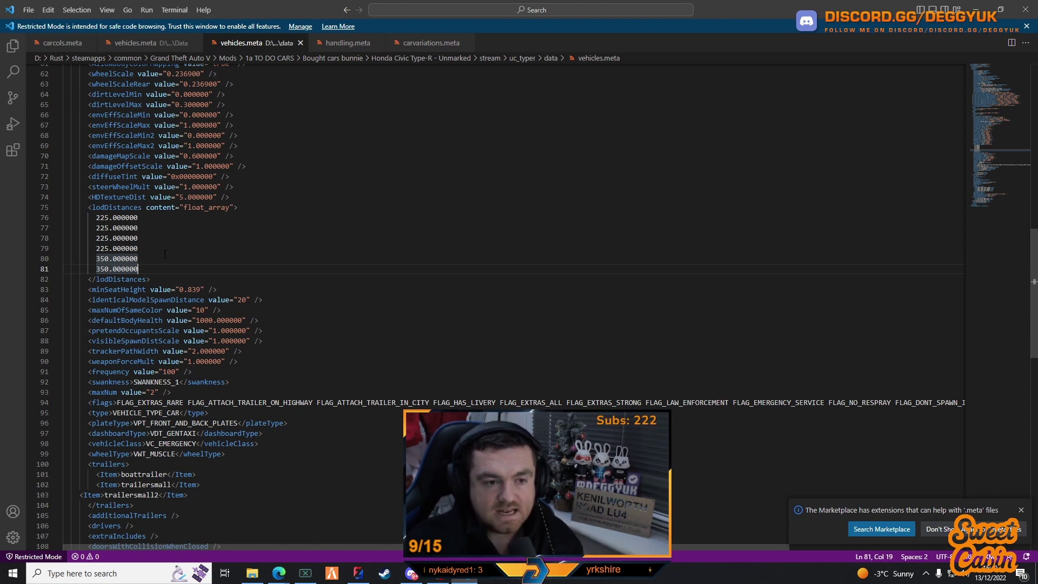
{"action": "scroll", "coordinate": [218, 345], "scroll_direction": "down", "scroll_amount": 4}
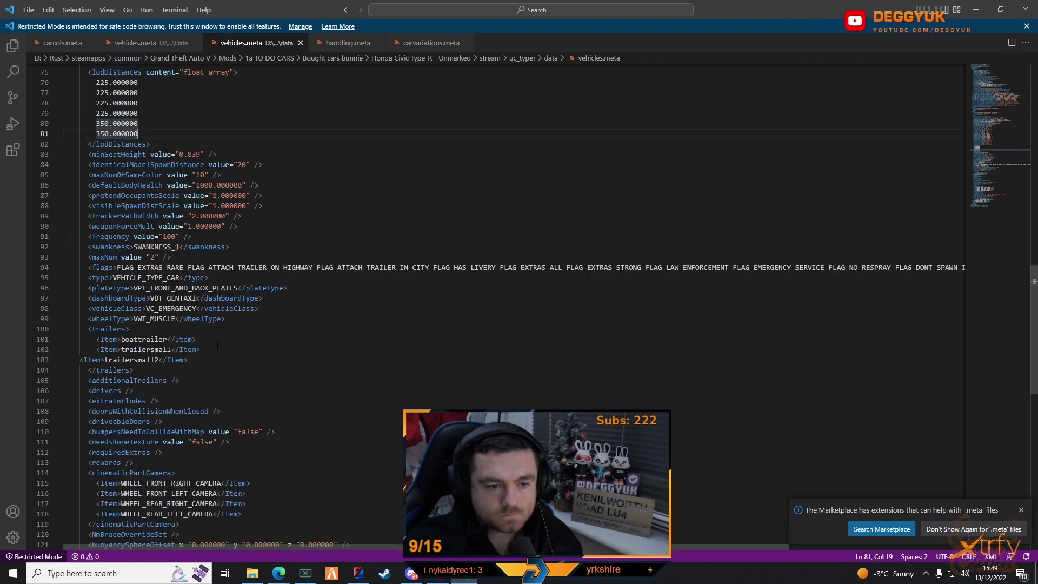
{"action": "scroll", "coordinate": [219, 352], "scroll_direction": "down", "scroll_amount": 5}
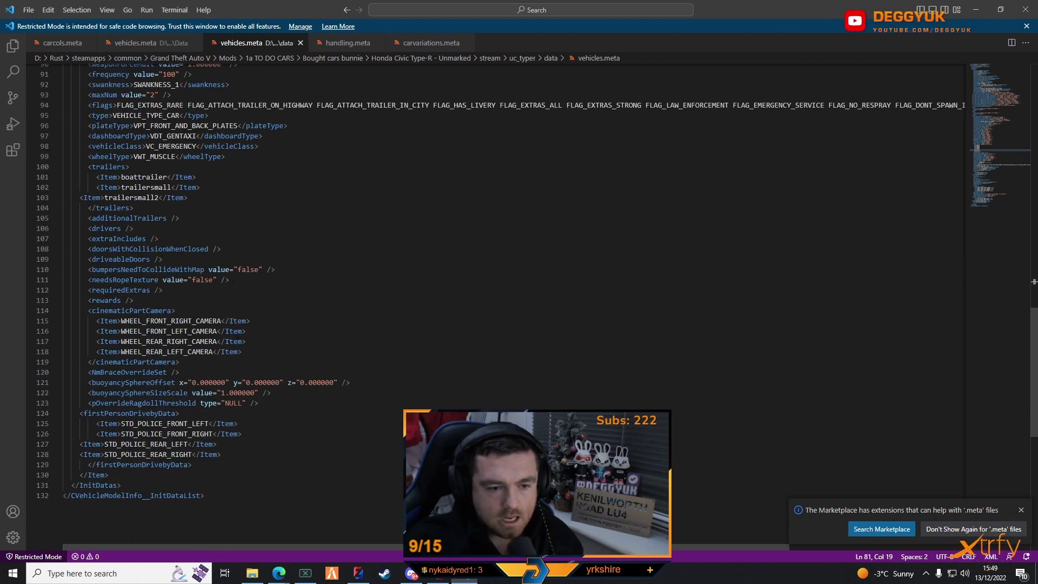
{"action": "scroll", "coordinate": [277, 435], "scroll_direction": "up", "scroll_amount": 3}
- Show carcols.meta from line 1, revealing the uc_typer siren entry with id 13334431
{"action": "left_click", "coordinate": [62, 42]}
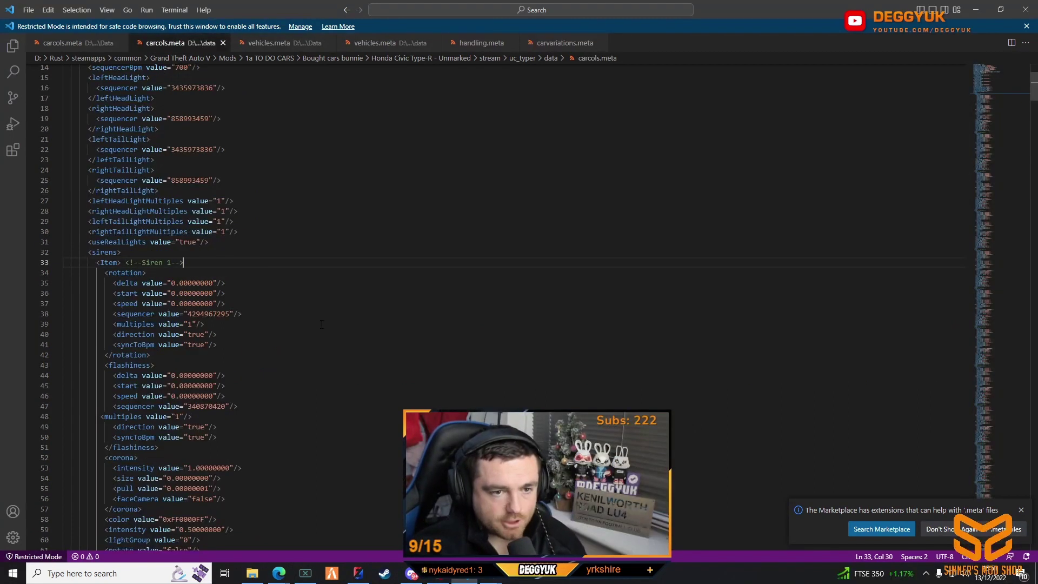
{"action": "scroll", "coordinate": [349, 377], "scroll_direction": "up", "scroll_amount": 1}
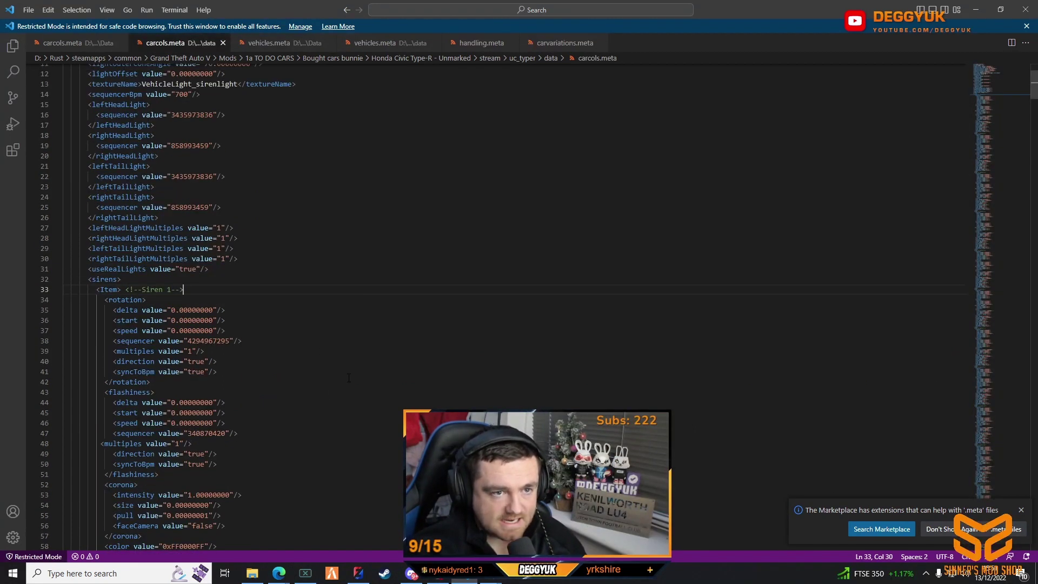
{"action": "scroll", "coordinate": [345, 380], "scroll_direction": "up", "scroll_amount": 2}
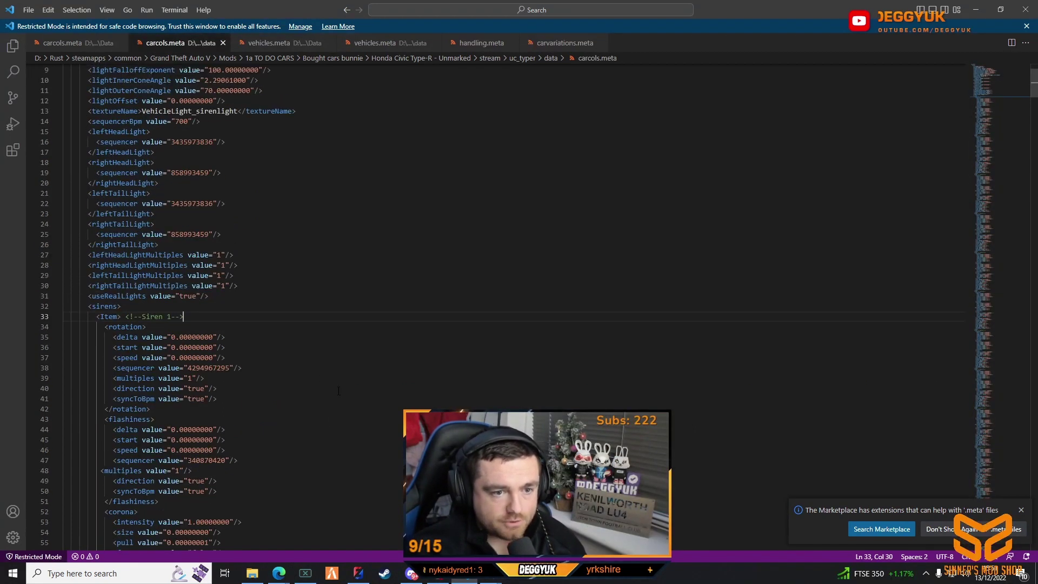
{"action": "scroll", "coordinate": [343, 390], "scroll_direction": "up", "scroll_amount": 2}
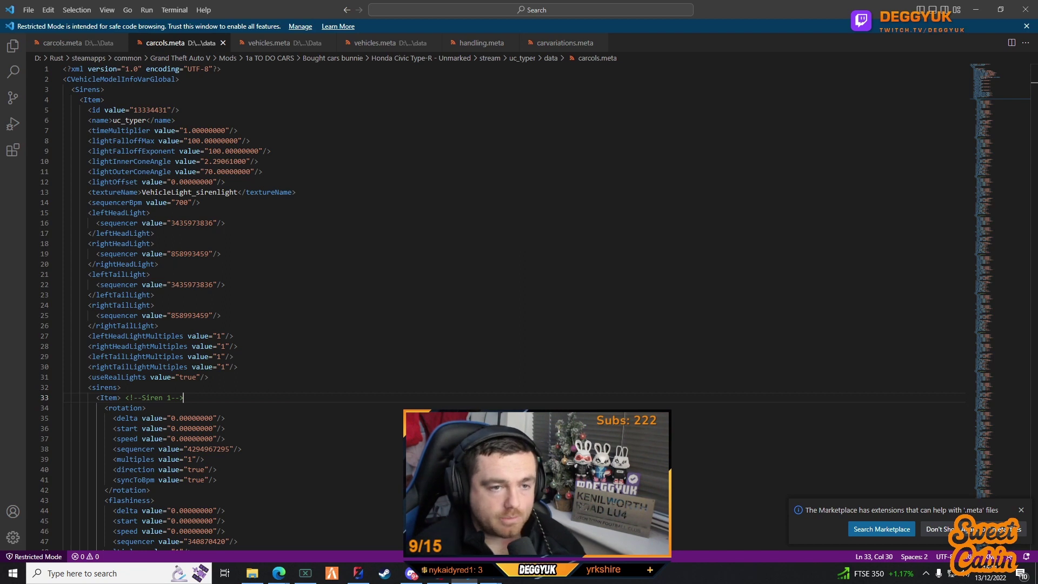
{"action": "key", "text": "alt+Tab"}
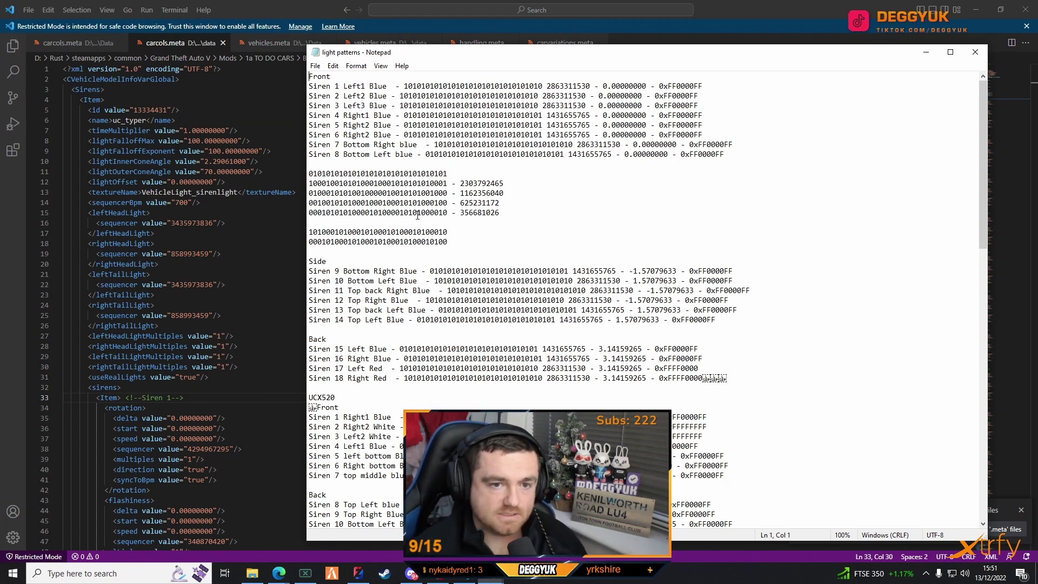
{"action": "left_click_drag", "start_coordinate": [450, 173], "coordinate": [309, 174]}
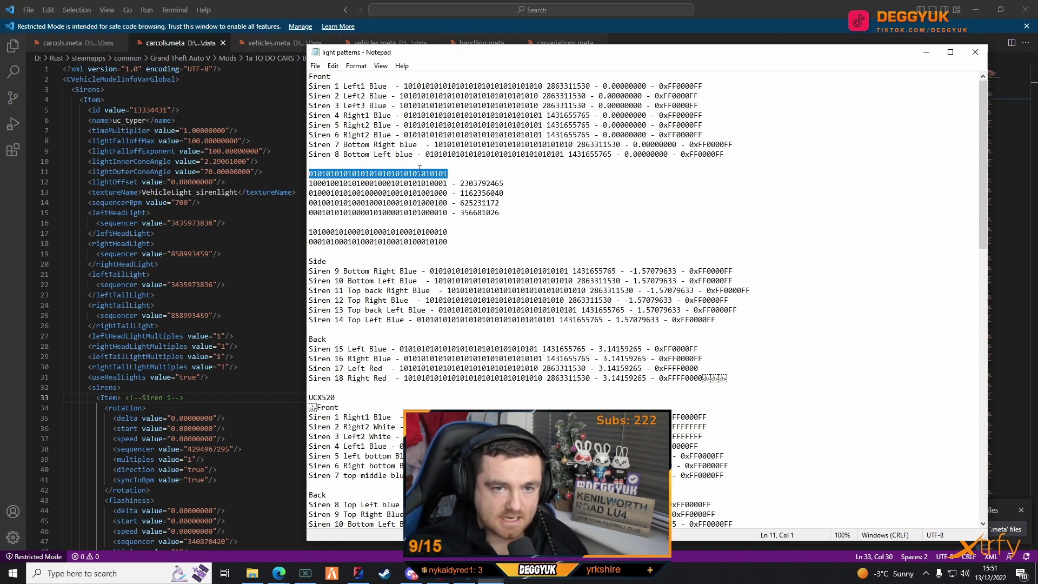
{"action": "left_click", "coordinate": [335, 193]}
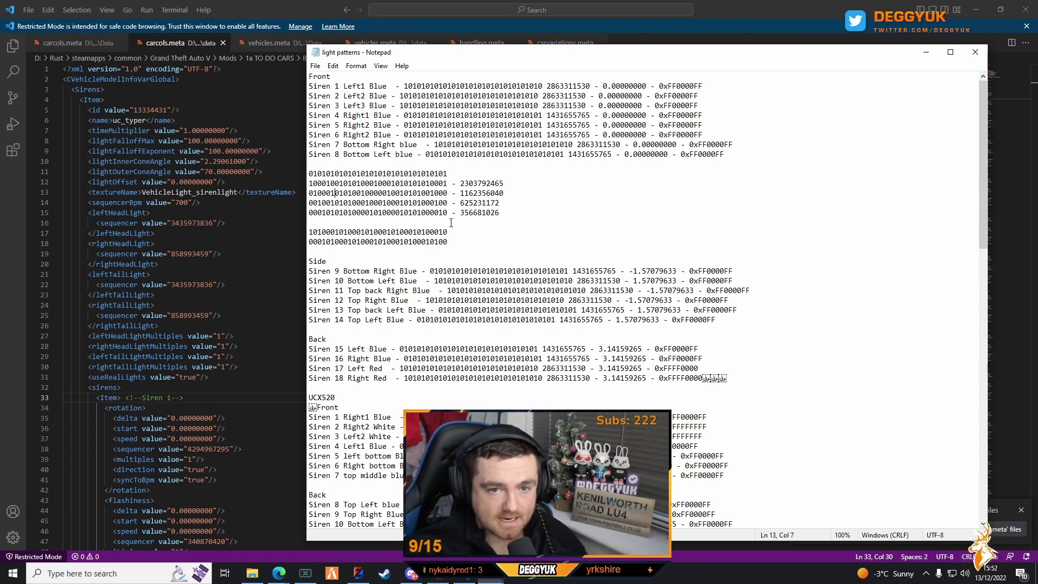
{"action": "left_click_drag", "start_coordinate": [447, 184], "coordinate": [522, 186]}
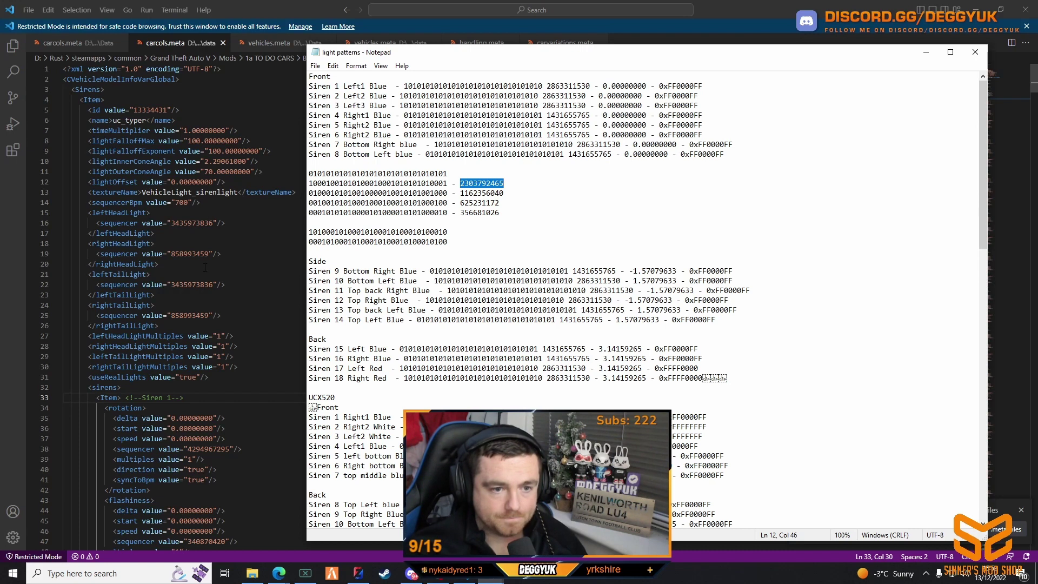
{"action": "scroll", "coordinate": [197, 246], "scroll_direction": "down", "scroll_amount": 6}
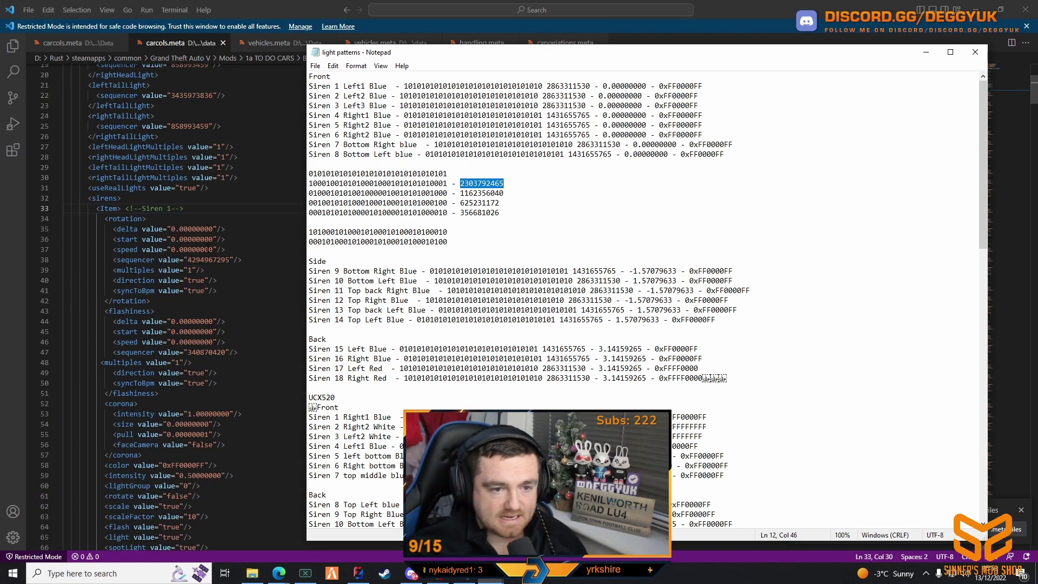
- Select Siren 3's colour value 0xFF0000FF in carcols.meta
{"action": "left_click", "coordinate": [250, 273]}
{"action": "scroll", "coordinate": [251, 277], "scroll_direction": "down", "scroll_amount": 2}
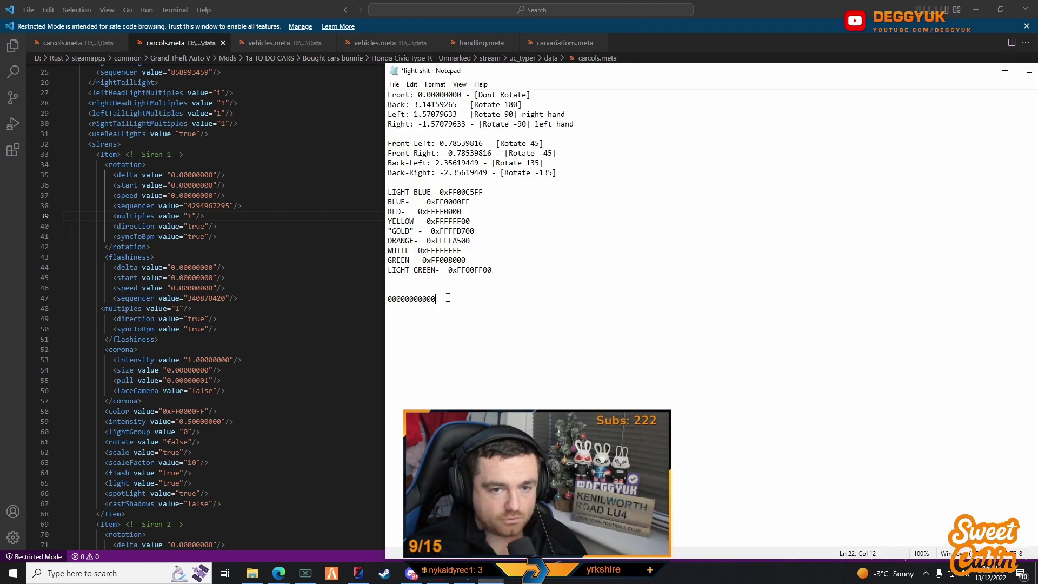
{"action": "left_click", "coordinate": [491, 574]}
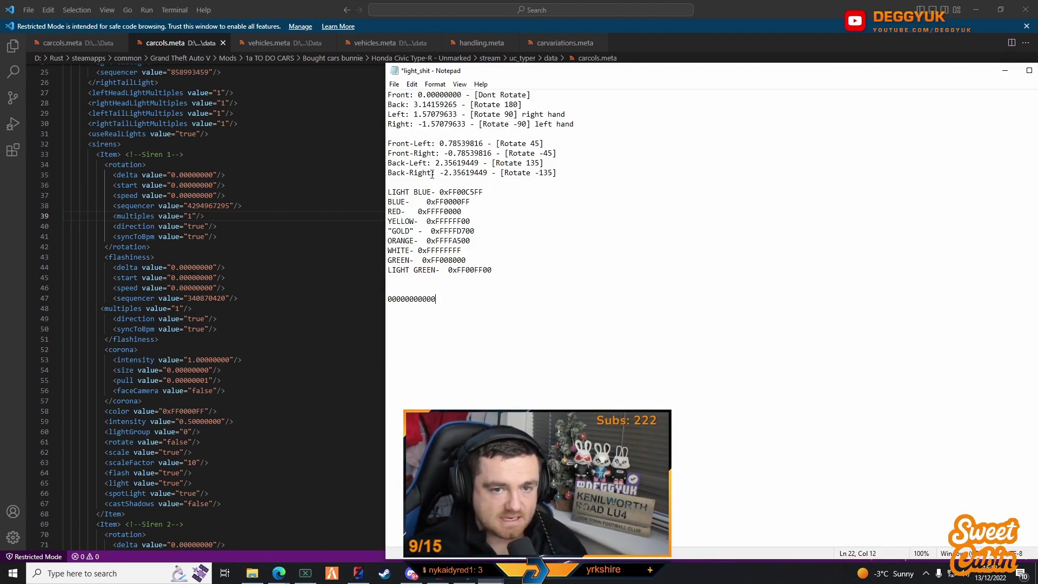
{"action": "scroll", "coordinate": [244, 357], "scroll_direction": "down", "scroll_amount": 10}
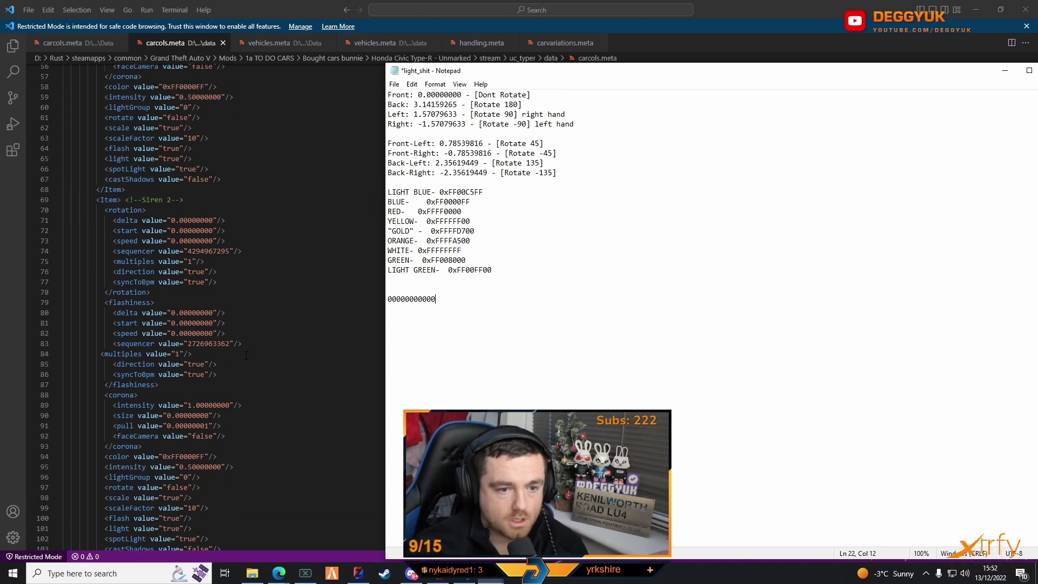
{"action": "scroll", "coordinate": [244, 356], "scroll_direction": "down", "scroll_amount": 11}
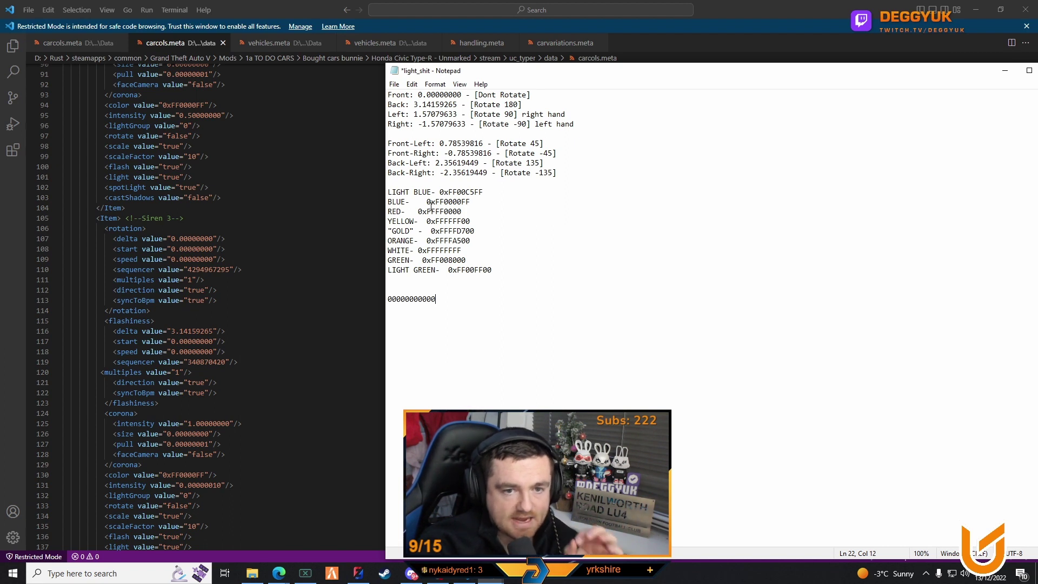
{"action": "scroll", "coordinate": [216, 270], "scroll_direction": "down", "scroll_amount": 2}
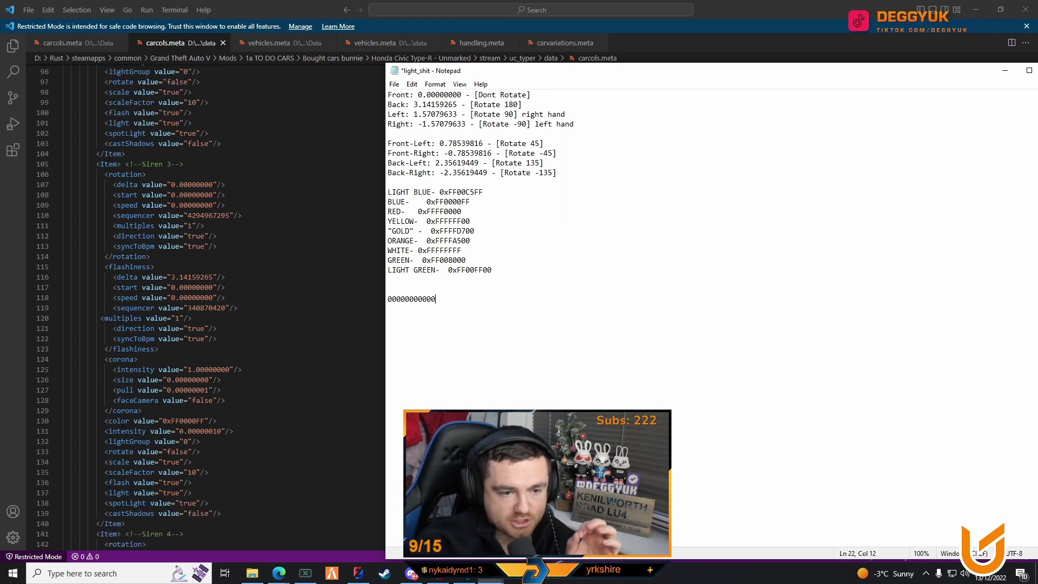
{"action": "left_click_drag", "start_coordinate": [163, 420], "coordinate": [204, 421]}
{"action": "key", "text": "ctrl+c"}
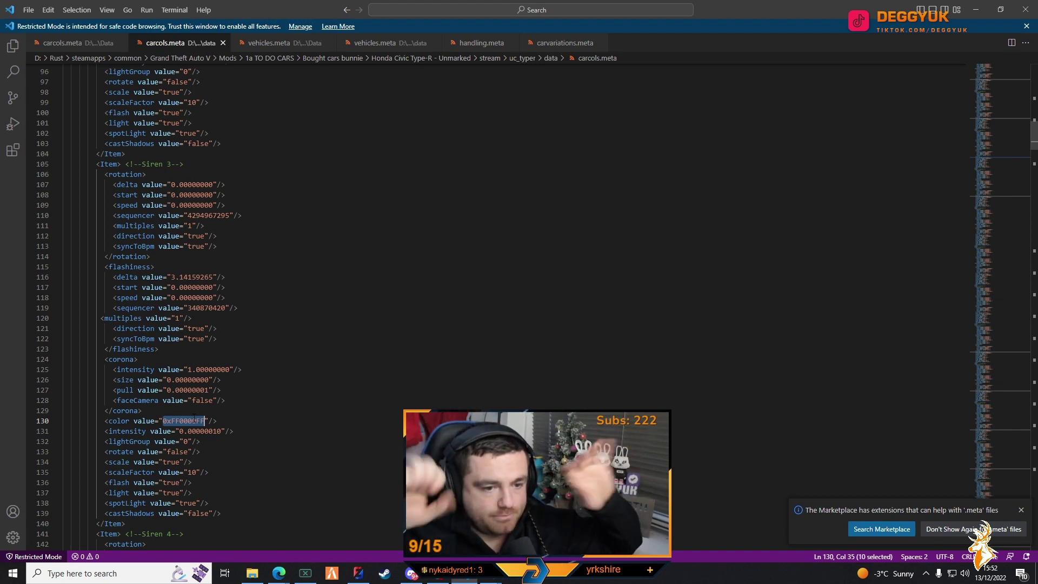
- Paste 0xFF0000FF over Siren 5's colour value on line 202
{"action": "scroll", "coordinate": [298, 469], "scroll_direction": "down", "scroll_amount": 13}
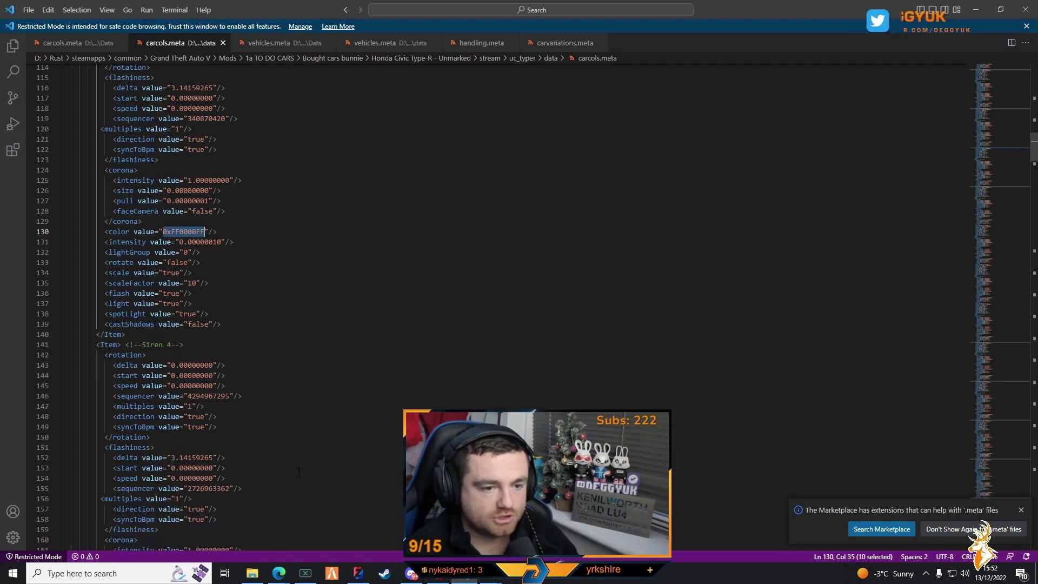
{"action": "scroll", "coordinate": [298, 470], "scroll_direction": "down", "scroll_amount": 11}
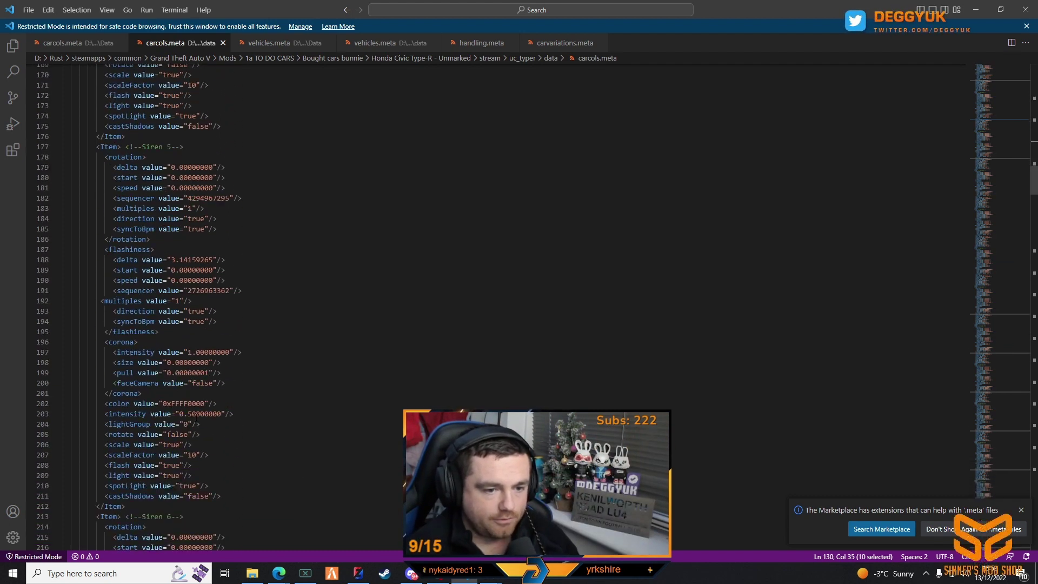
{"action": "left_click_drag", "start_coordinate": [167, 403], "coordinate": [208, 403]}
{"action": "key", "text": "ctrl+v"}
{"action": "scroll", "coordinate": [273, 473], "scroll_direction": "up", "scroll_amount": 9}
{"action": "scroll", "coordinate": [272, 473], "scroll_direction": "up", "scroll_amount": 20}
{"action": "scroll", "coordinate": [267, 472], "scroll_direction": "up", "scroll_amount": 8}
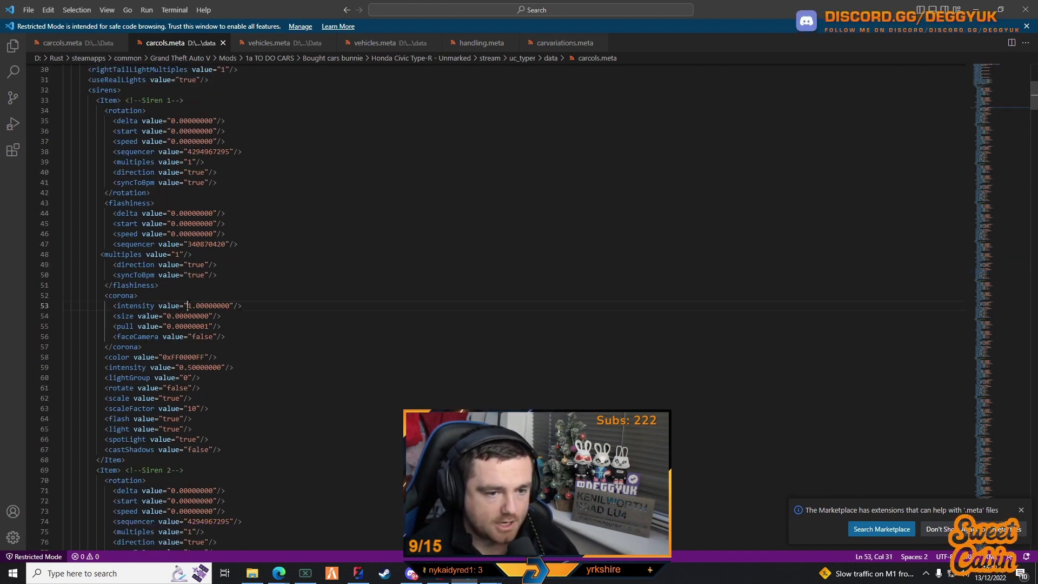
{"action": "left_click_drag", "start_coordinate": [188, 305], "coordinate": [206, 306]}
{"action": "left_click", "coordinate": [220, 306]}
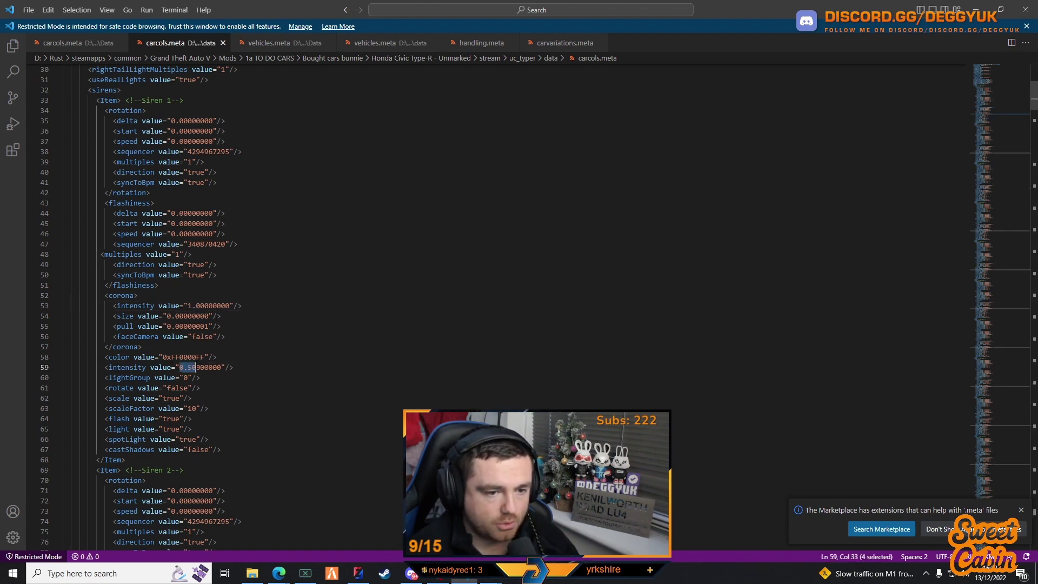
{"action": "left_click", "coordinate": [209, 367]}
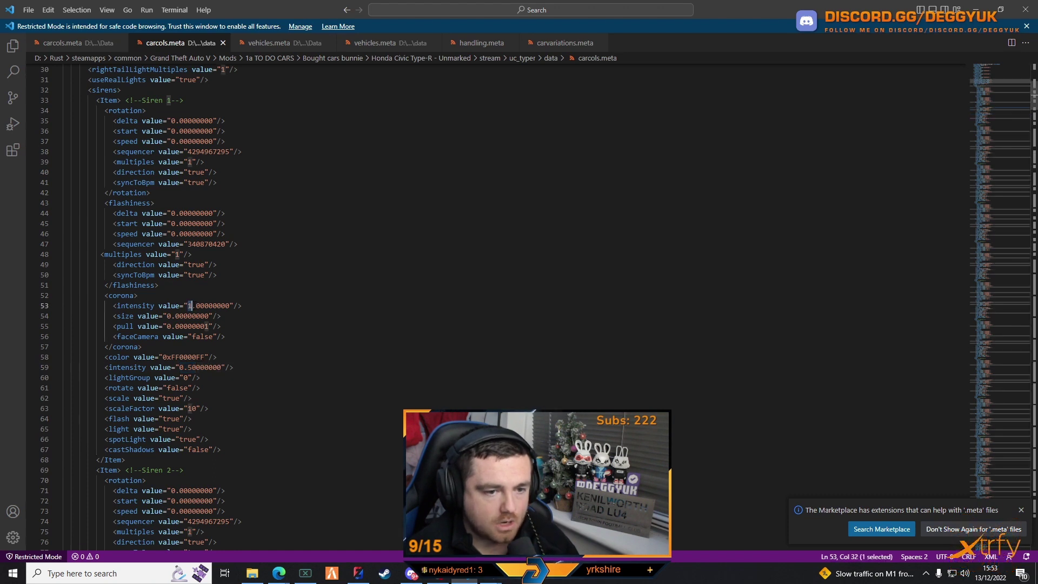
{"action": "left_click", "coordinate": [205, 305]}
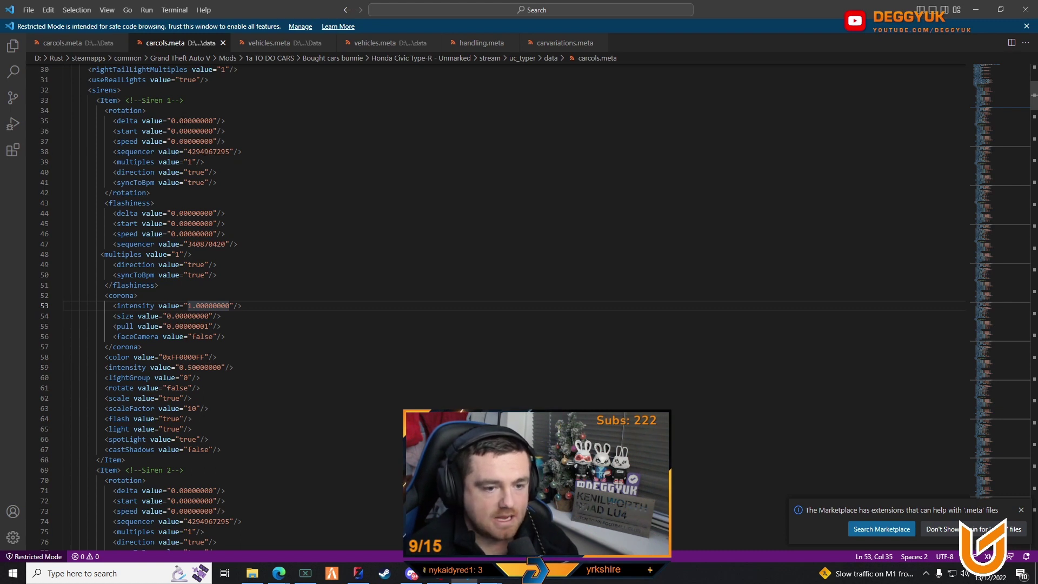
{"action": "left_click", "coordinate": [195, 408]}
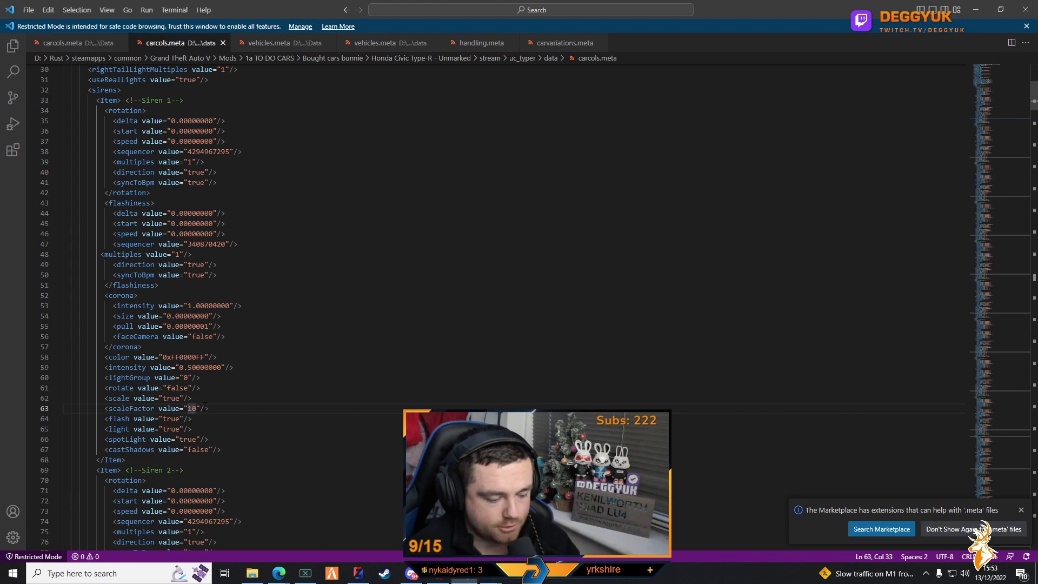
{"action": "type", "text": "0"}
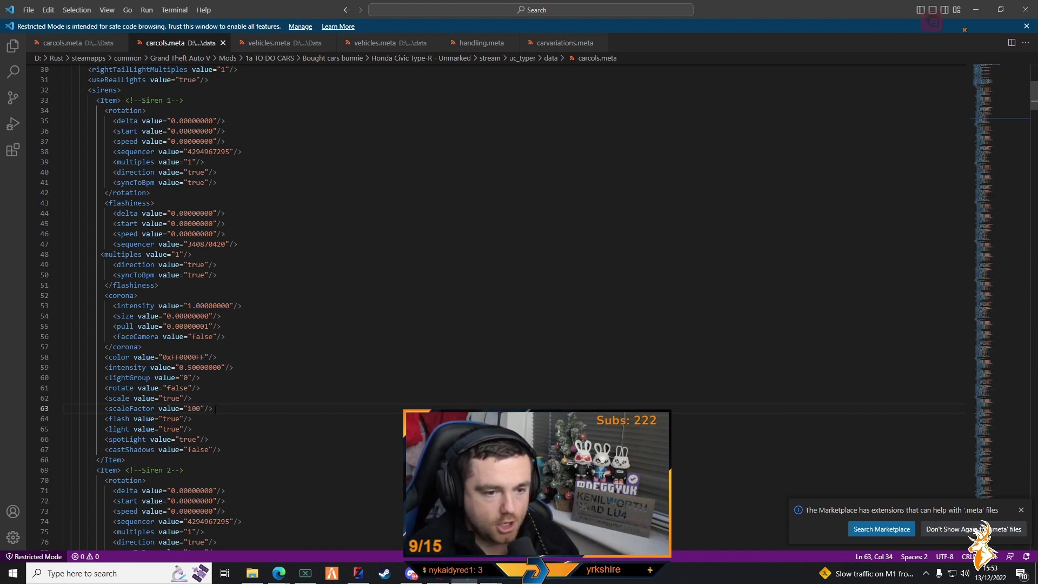
{"action": "key", "text": "BackSpace"}
{"action": "left_click_drag", "start_coordinate": [215, 408], "coordinate": [84, 409]}
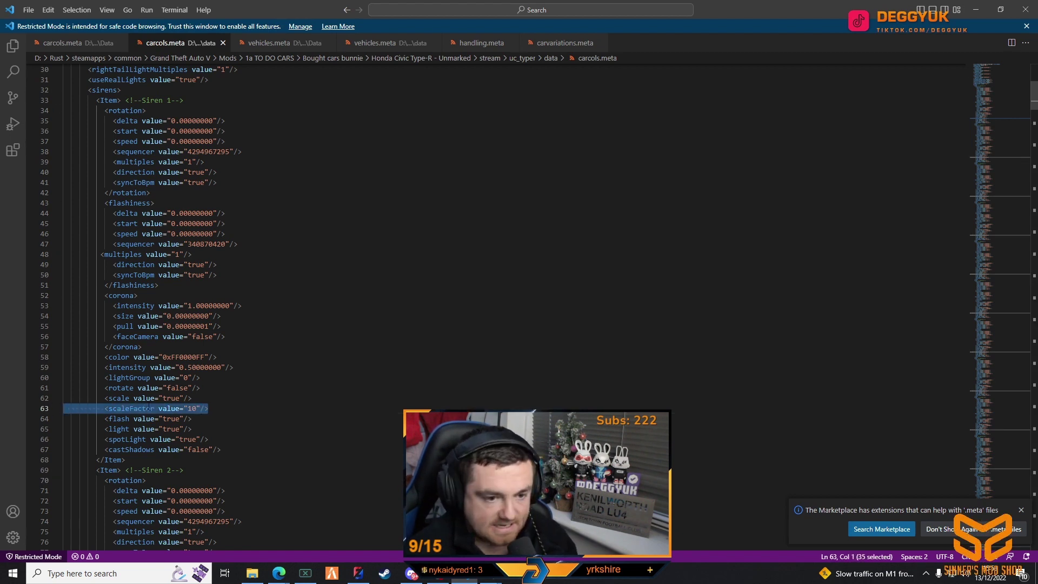
- Search the scaleFactor lines and set the replacement text to value="100"
{"action": "key", "text": "ctrl+f"}
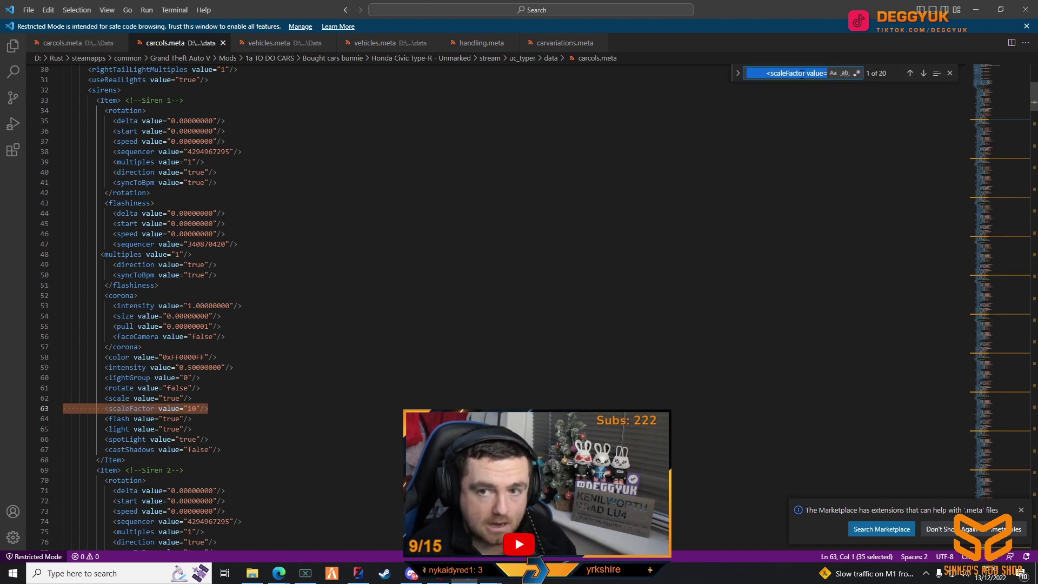
{"action": "left_click", "coordinate": [739, 77]}
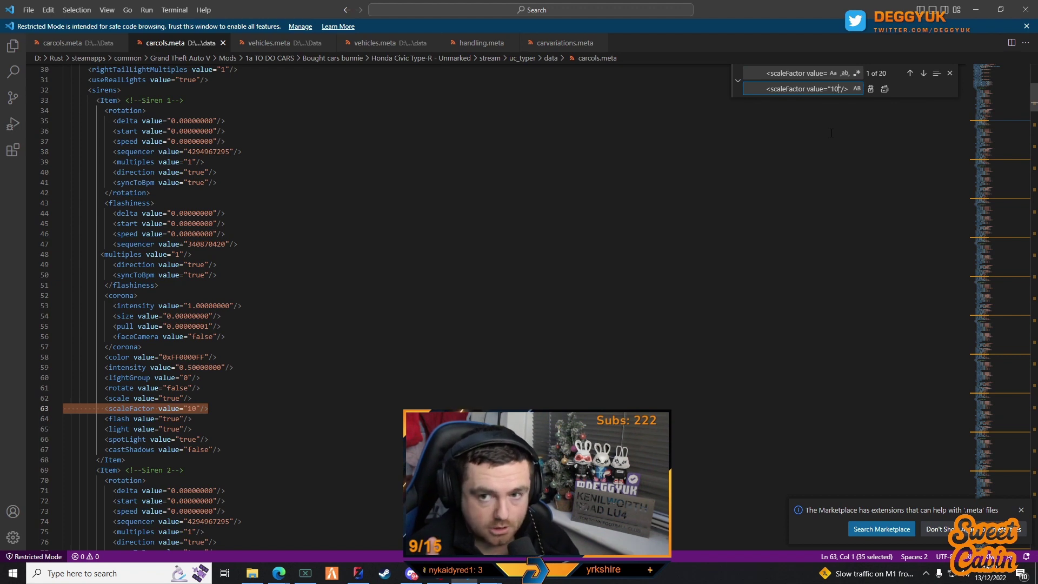
{"action": "type", "text": "0"}
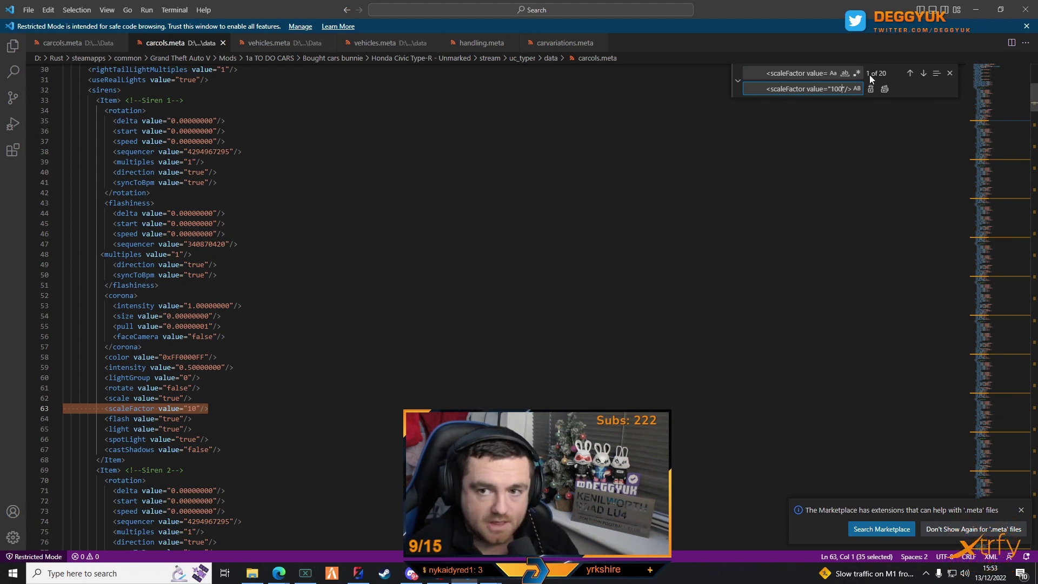
{"action": "scroll", "coordinate": [238, 301], "scroll_direction": "down", "scroll_amount": 10}
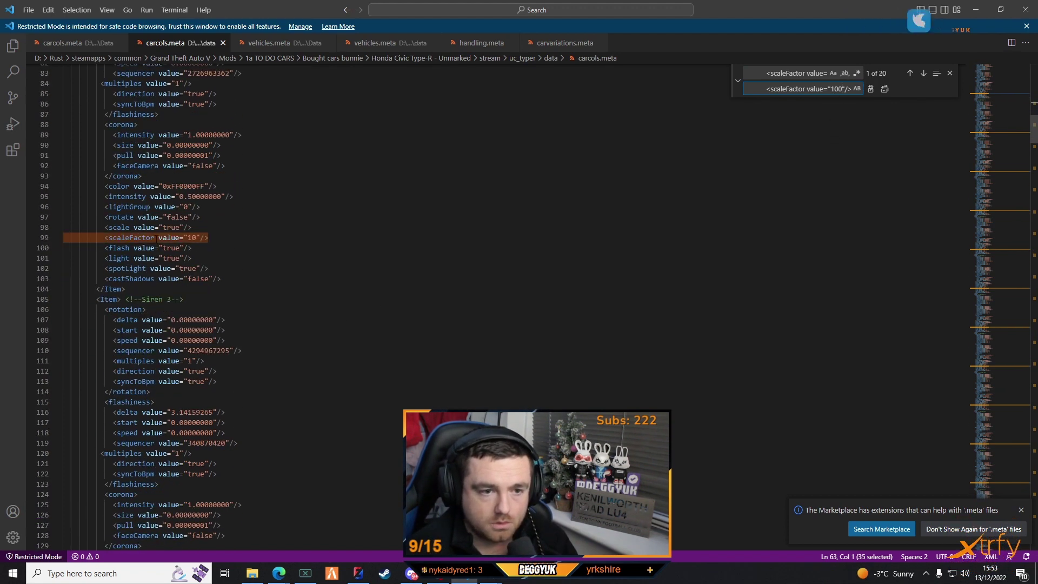
{"action": "scroll", "coordinate": [237, 301], "scroll_direction": "up", "scroll_amount": 10}
{"action": "scroll", "coordinate": [681, 154], "scroll_direction": "up", "scroll_amount": 5}
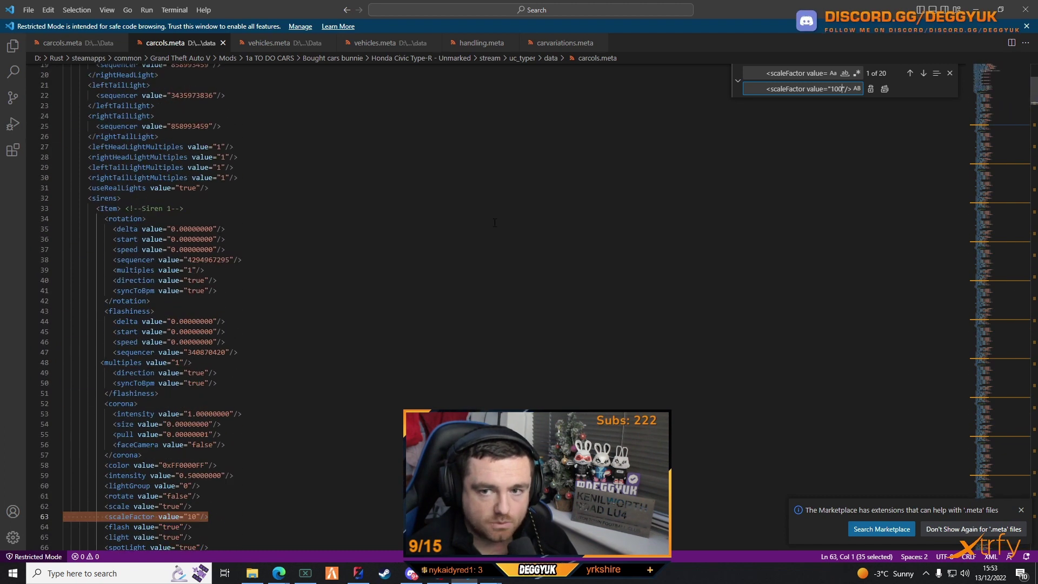
- Replace every scaleFactor match with 100 and confirm Siren 1 now reads 100
{"action": "key", "text": "Return"}
{"action": "key", "text": "Return"}
{"action": "key", "text": "Return"}
{"action": "key", "text": "Return"}
{"action": "key", "text": "Return"}
{"action": "key", "text": "Return"}
{"action": "key", "text": "Return"}
{"action": "key", "text": "Return"}
{"action": "key", "text": "Return"}
{"action": "key", "text": "Return"}
{"action": "key", "text": "Return"}
{"action": "key", "text": "Return"}
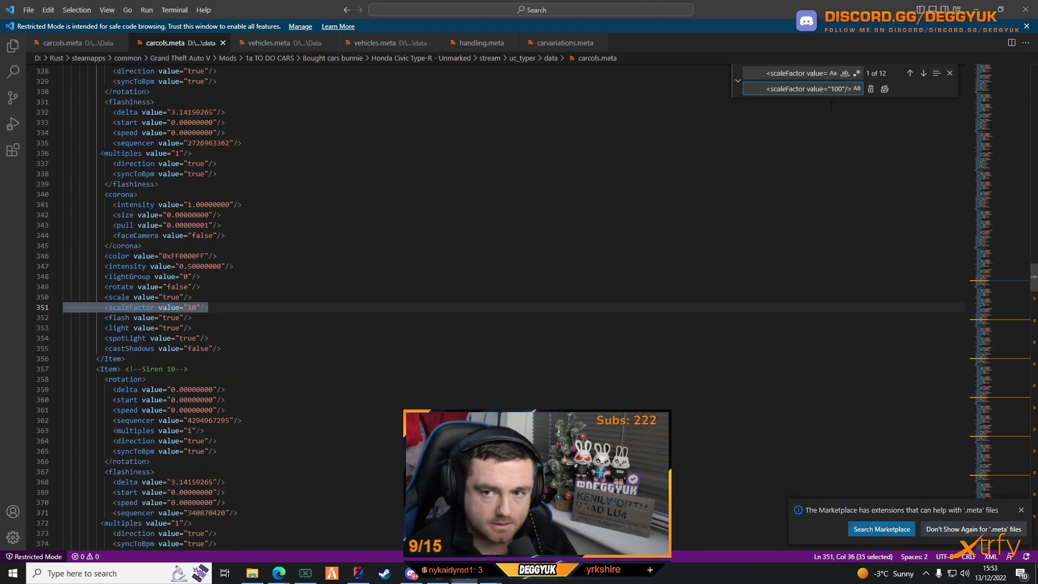
{"action": "key", "text": "Return"}
{"action": "key", "text": "Return"}
{"action": "key", "text": "Return"}
{"action": "key", "text": "Return"}
{"action": "key", "text": "Return"}
{"action": "key", "text": "Return"}
{"action": "key", "text": "Return"}
{"action": "key", "text": "Return"}
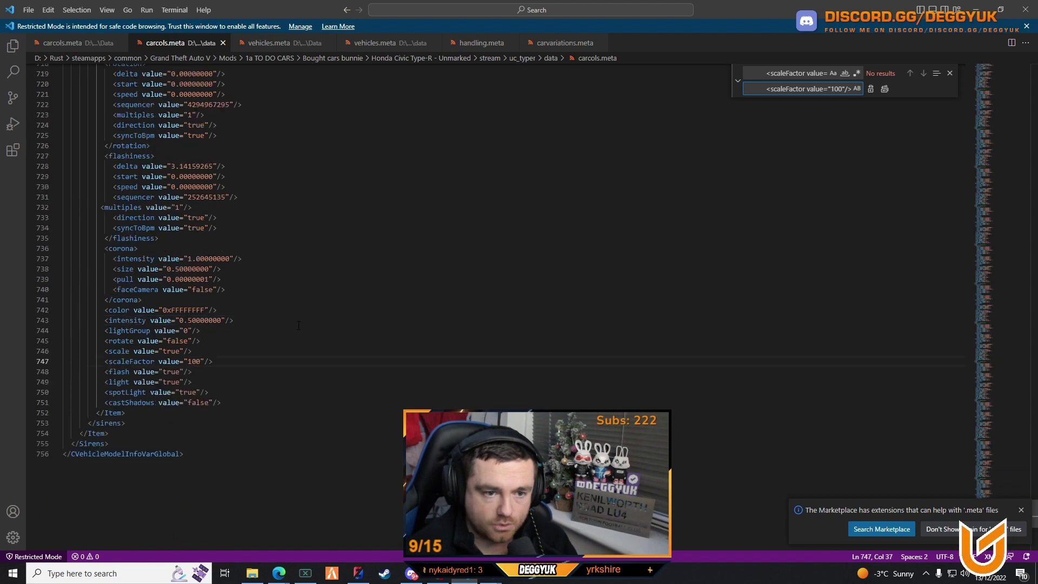
{"action": "scroll", "coordinate": [487, 302], "scroll_direction": "up", "scroll_amount": 20}
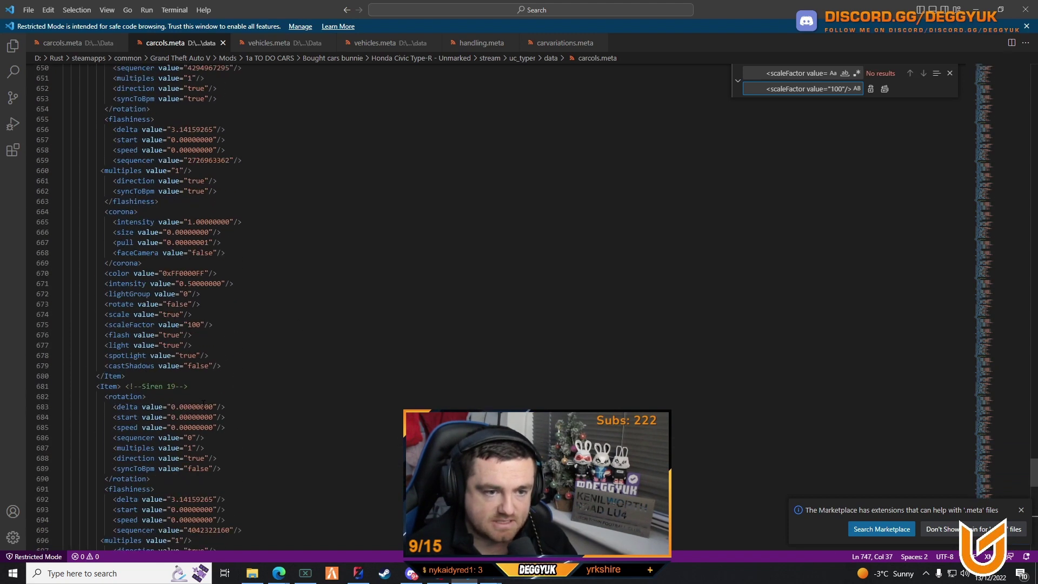
{"action": "scroll", "coordinate": [486, 303], "scroll_direction": "up", "scroll_amount": 20}
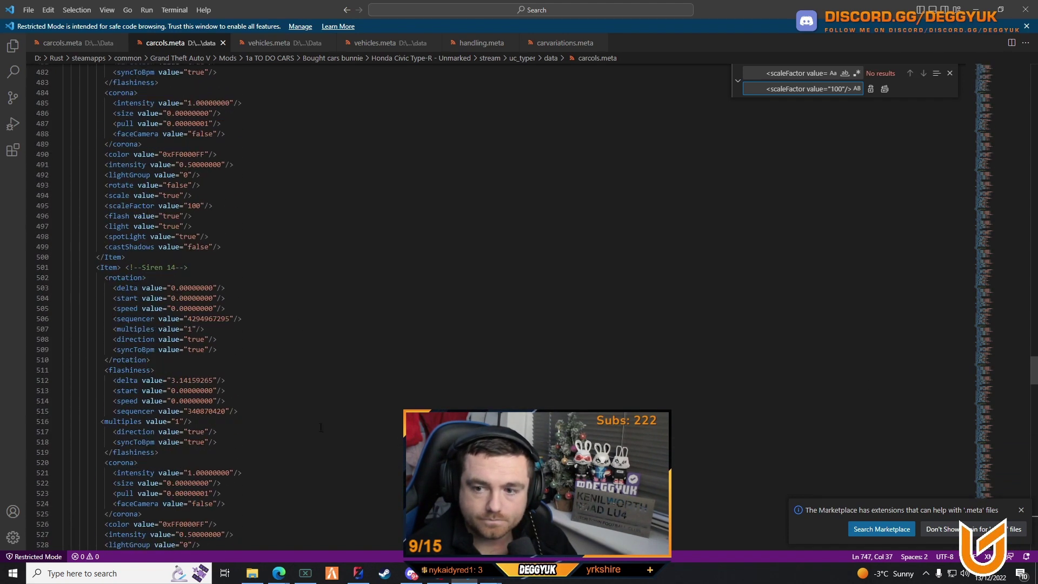
{"action": "scroll", "coordinate": [1035, 234], "scroll_direction": "up", "scroll_amount": 20}
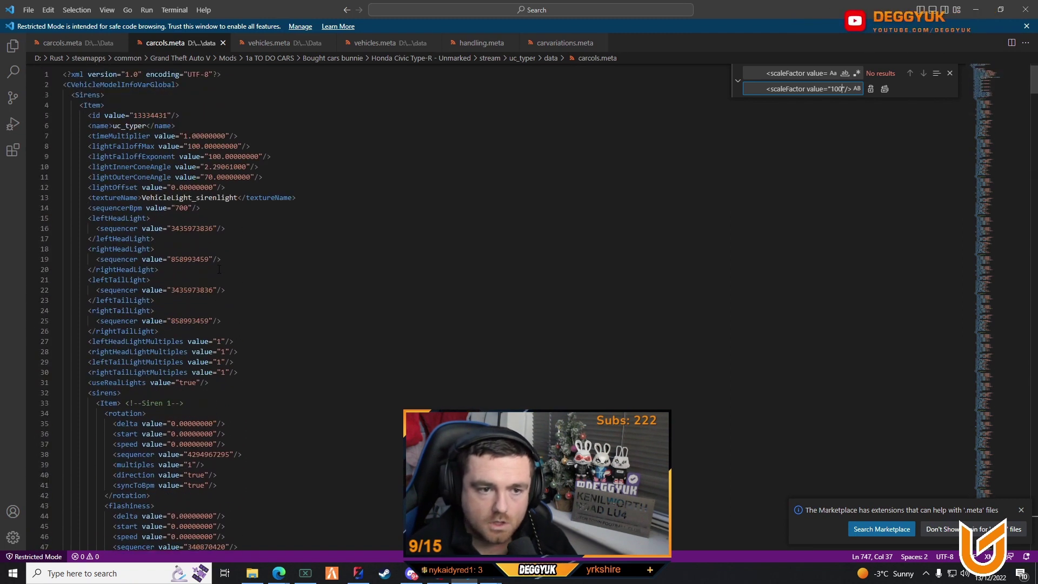
{"action": "scroll", "coordinate": [487, 302], "scroll_direction": "up", "scroll_amount": 4}
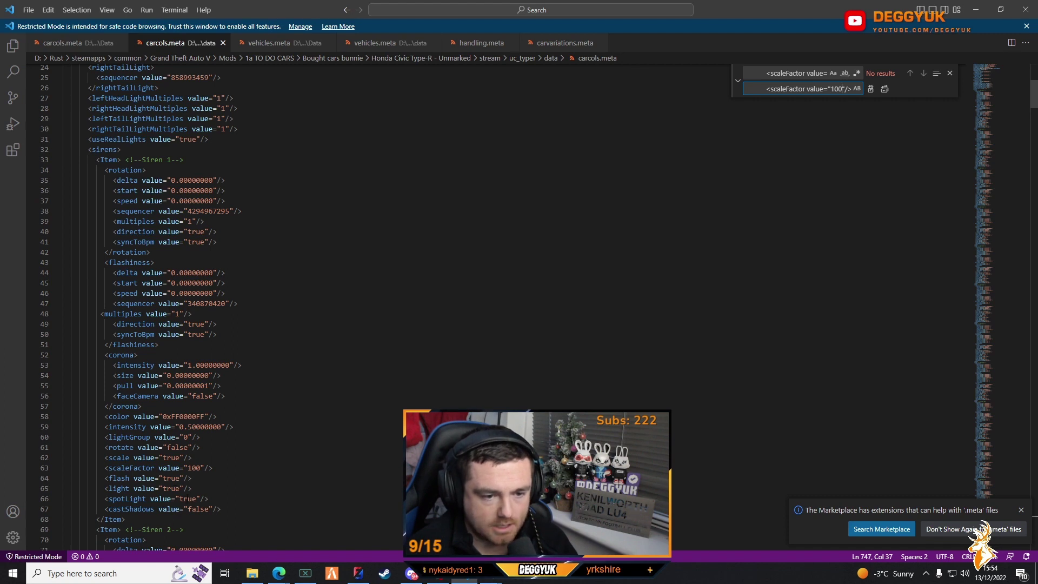
{"action": "scroll", "coordinate": [486, 303], "scroll_direction": "up", "scroll_amount": 8}
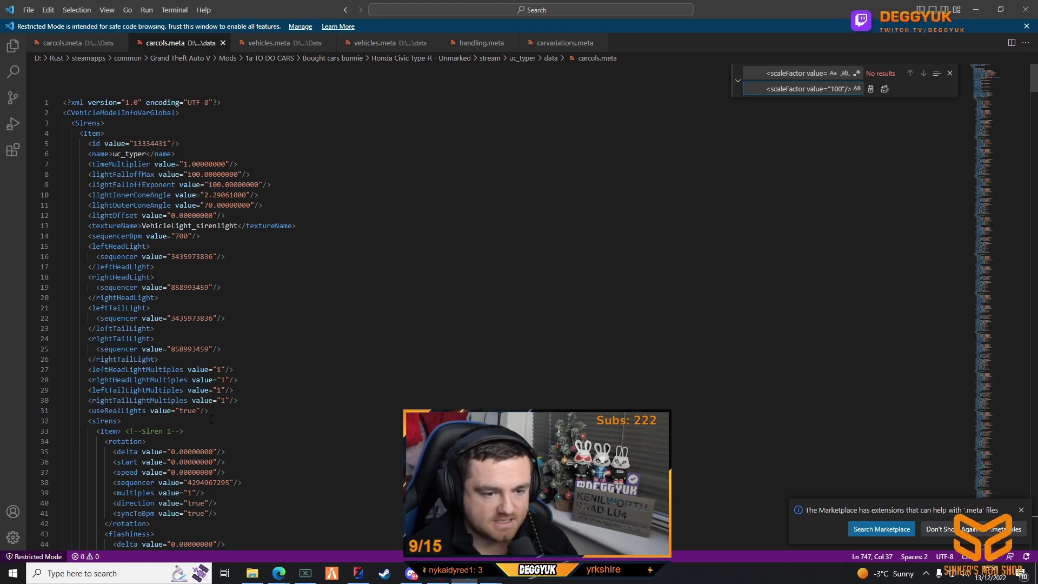
{"action": "scroll", "coordinate": [223, 483], "scroll_direction": "down", "scroll_amount": 2}
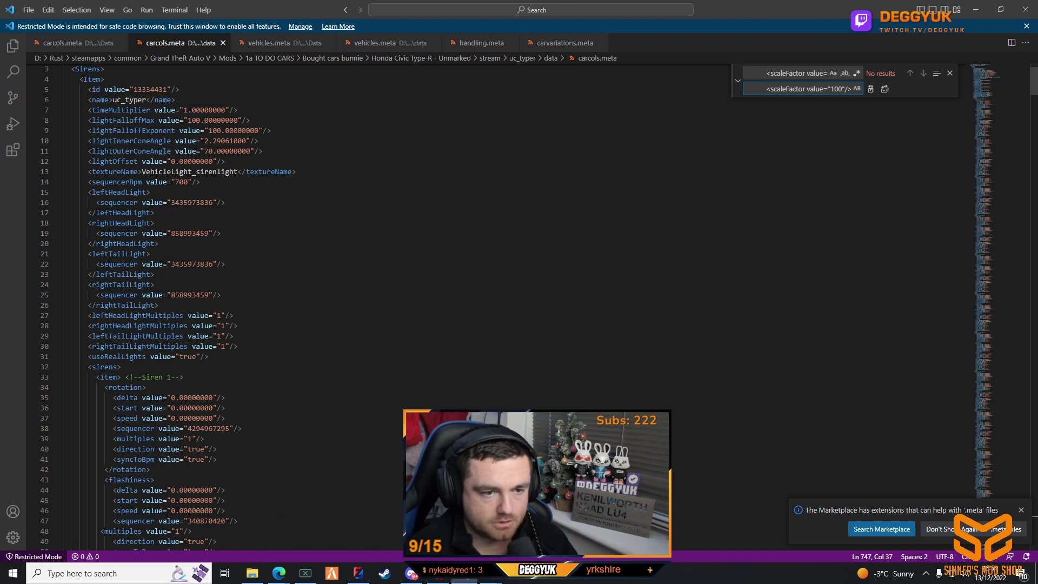
{"action": "scroll", "coordinate": [497, 307], "scroll_direction": "up", "scroll_amount": 2}
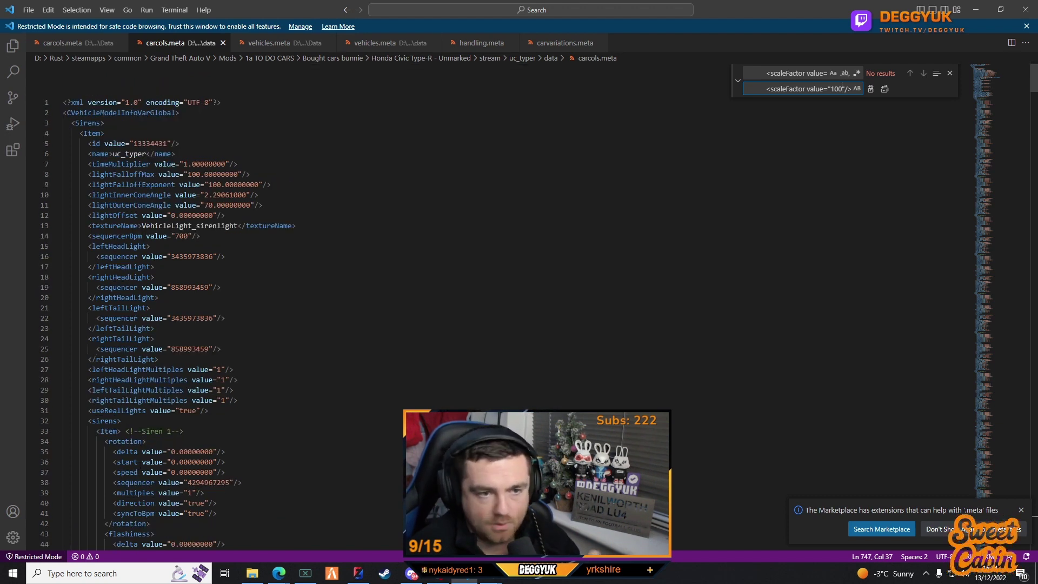
{"action": "double_click", "coordinate": [128, 154]}
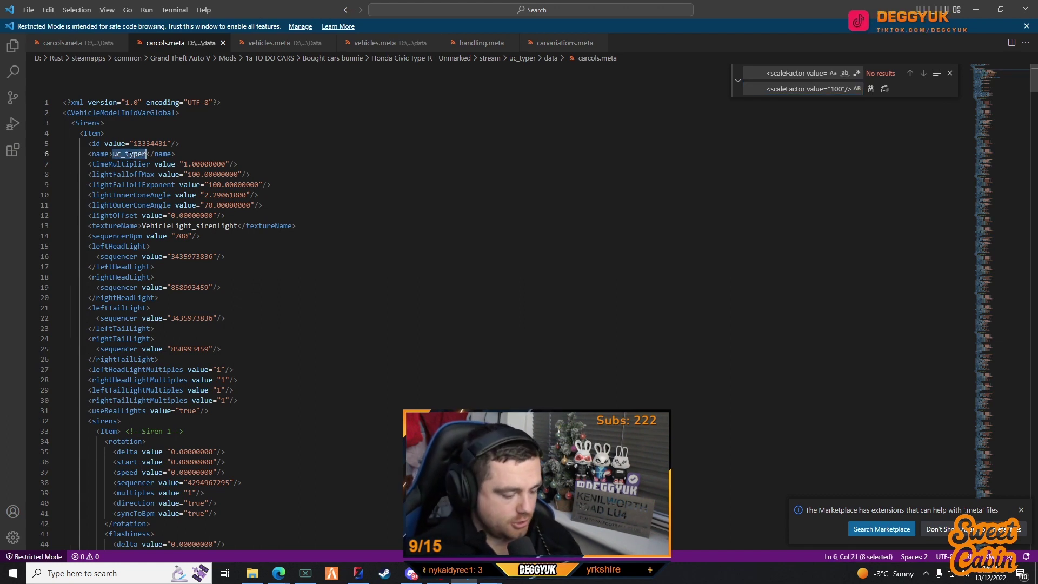
{"action": "type", "text": "polm522"}
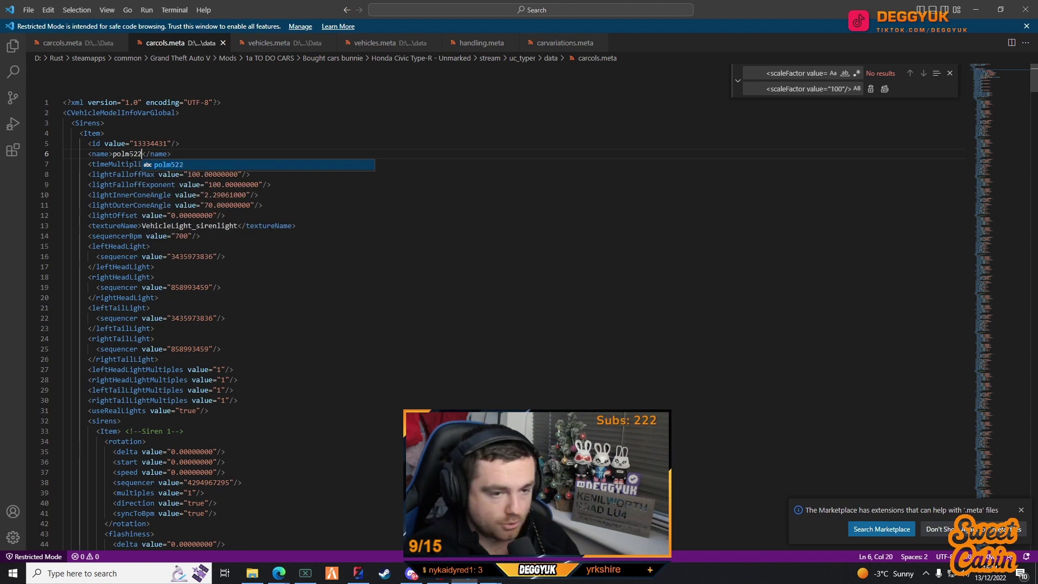
{"action": "double_click", "coordinate": [163, 143]}
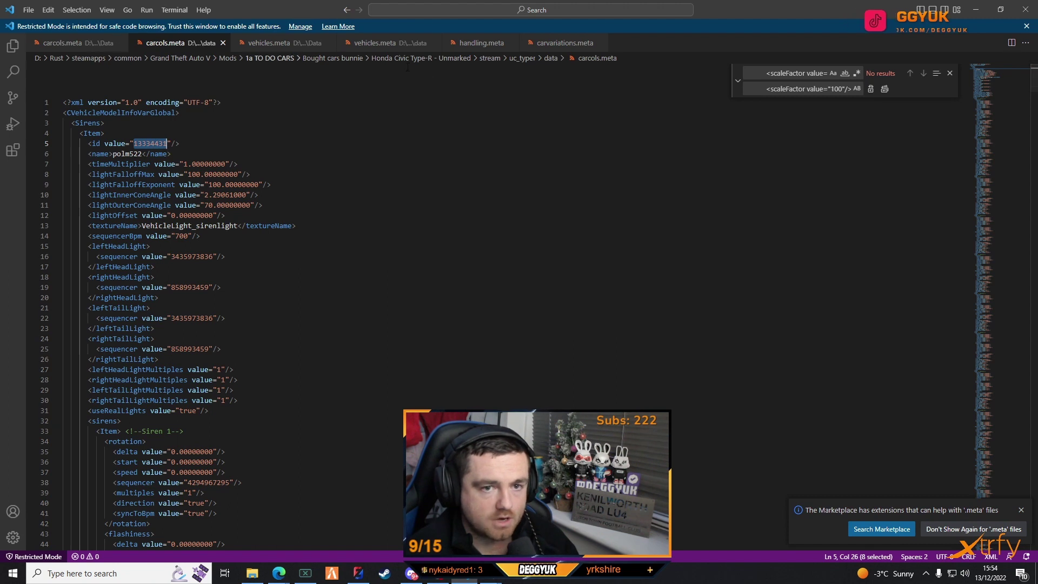
{"action": "left_click", "coordinate": [555, 45]}
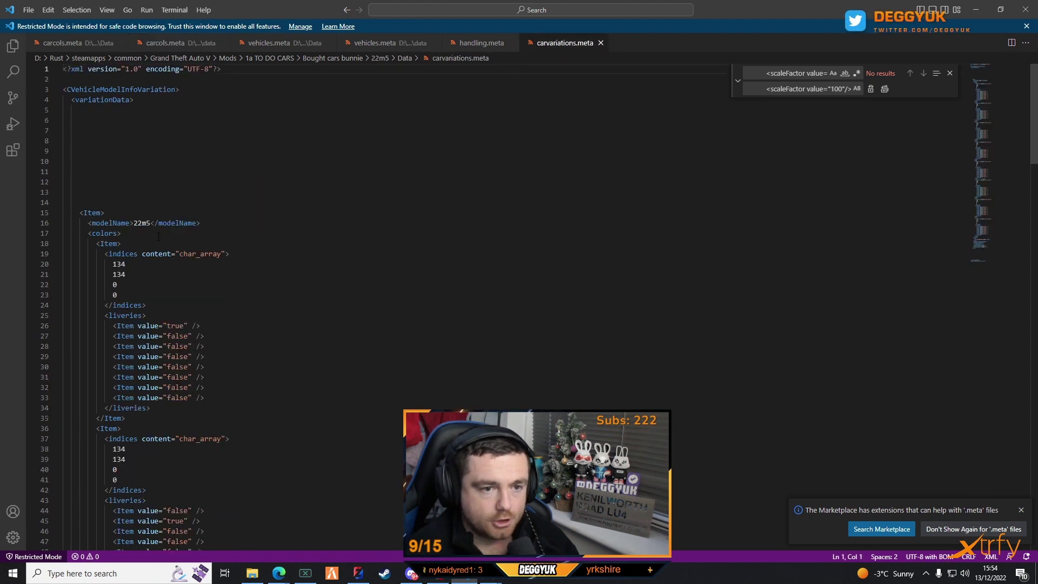
{"action": "scroll", "coordinate": [379, 303], "scroll_direction": "down", "scroll_amount": 20}
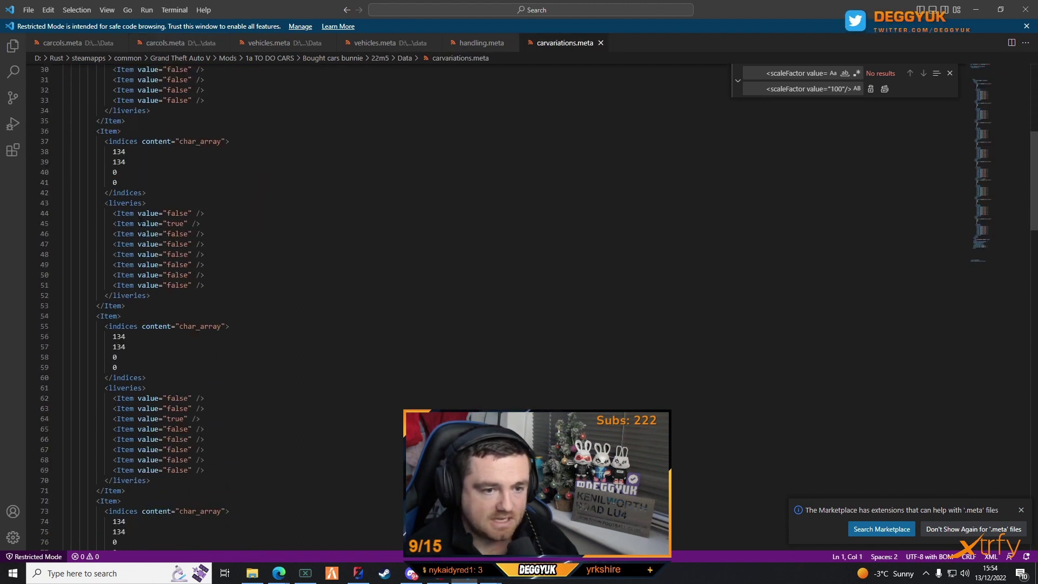
{"action": "scroll", "coordinate": [159, 292], "scroll_direction": "down", "scroll_amount": 20}
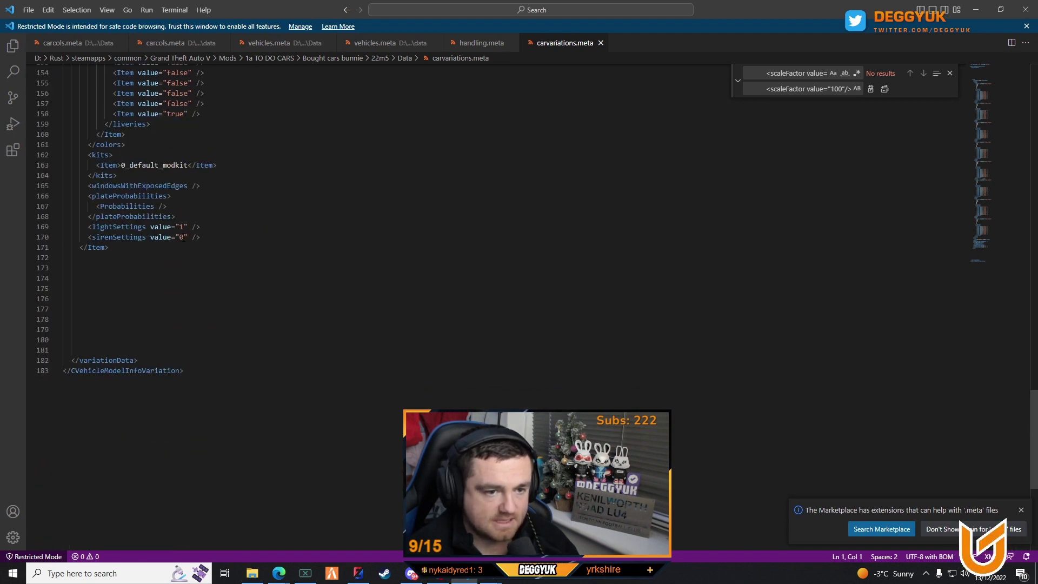
{"action": "double_click", "coordinate": [182, 238]}
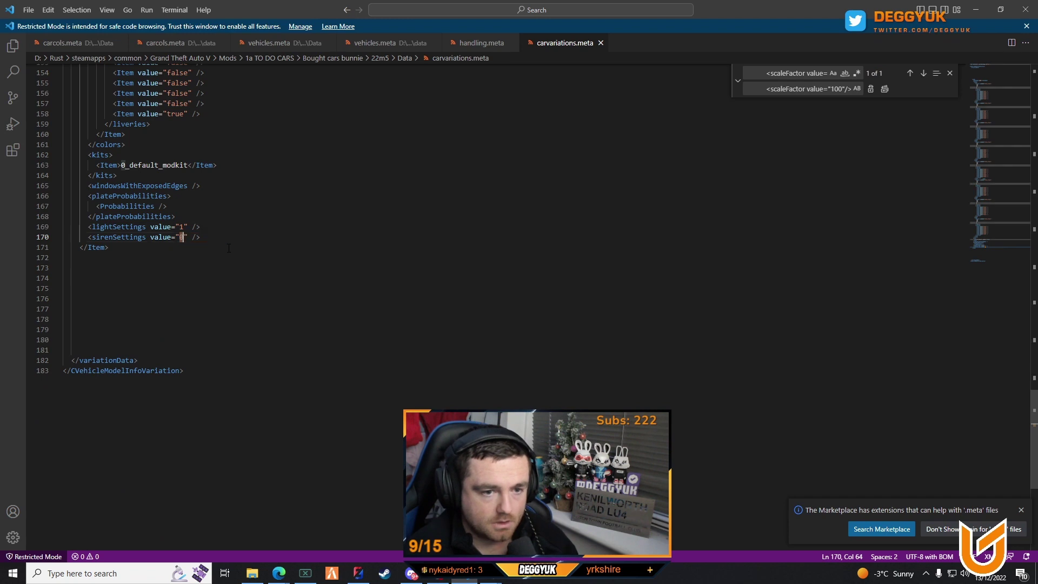
{"action": "key", "text": "ctrl+backslash"}
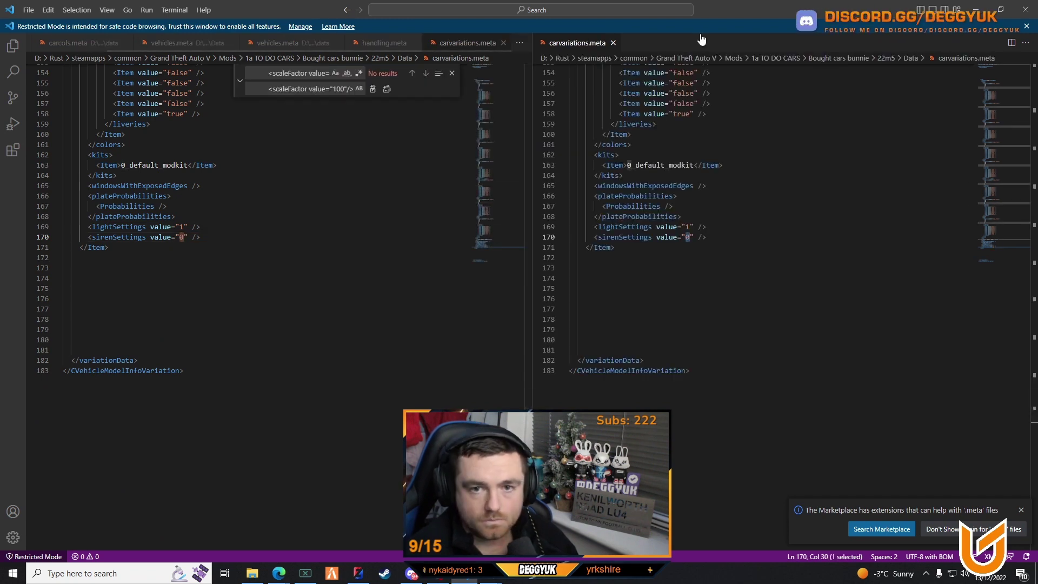
{"action": "left_click", "coordinate": [614, 43]}
{"action": "left_click", "coordinate": [81, 43]}
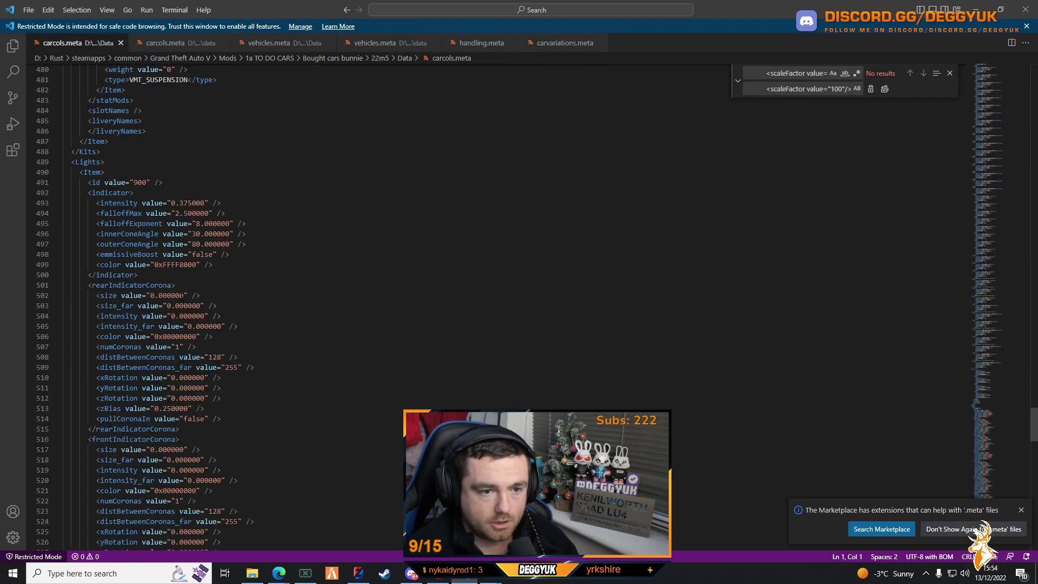
{"action": "scroll", "coordinate": [142, 197], "scroll_direction": "up", "scroll_amount": 10}
{"action": "left_click", "coordinate": [162, 43]}
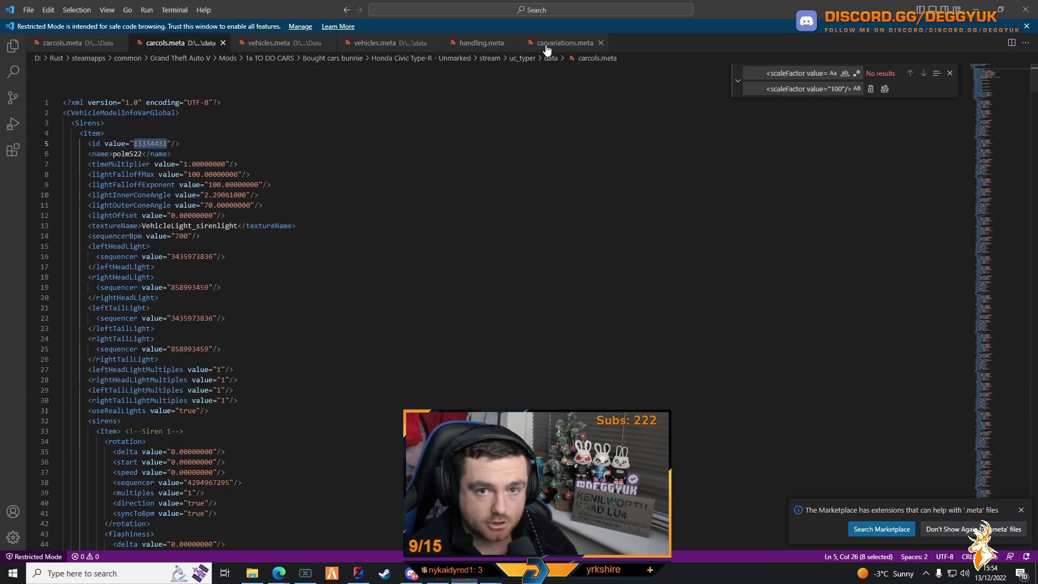
{"action": "left_click", "coordinate": [562, 43]}
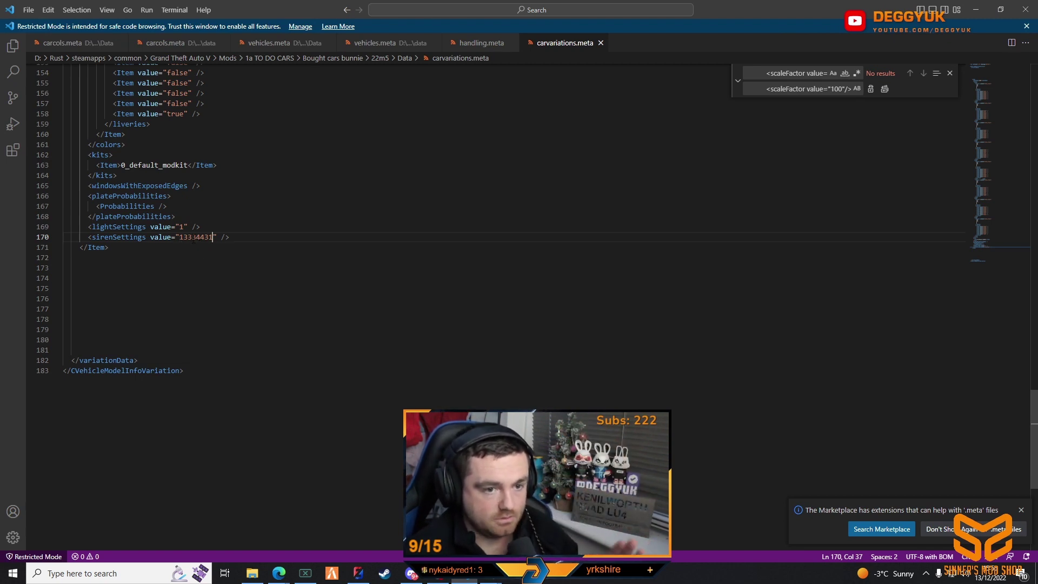
{"action": "scroll", "coordinate": [256, 305], "scroll_direction": "up", "scroll_amount": 10}
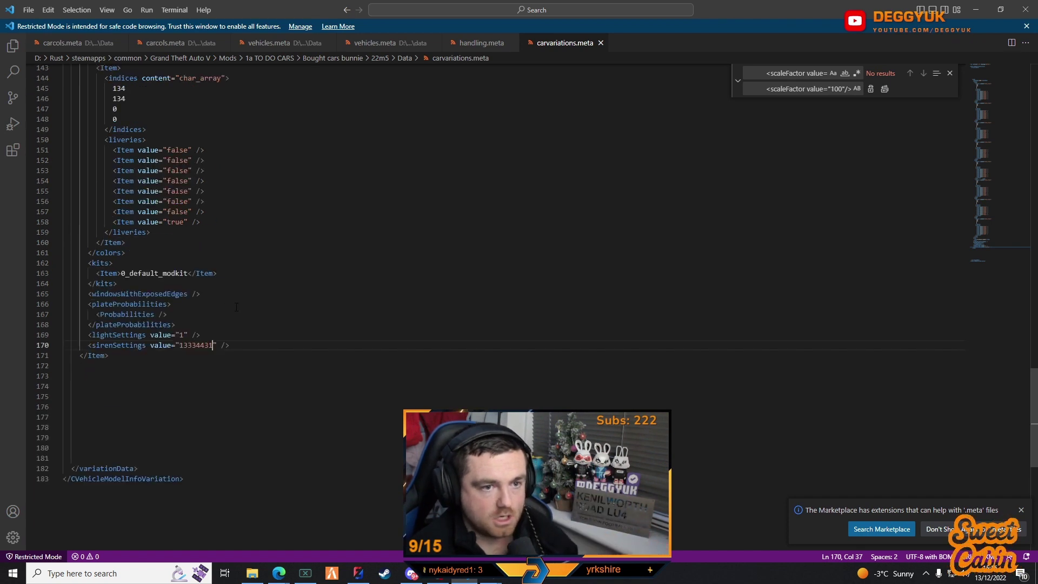
{"action": "scroll", "coordinate": [256, 305], "scroll_direction": "up", "scroll_amount": 20}
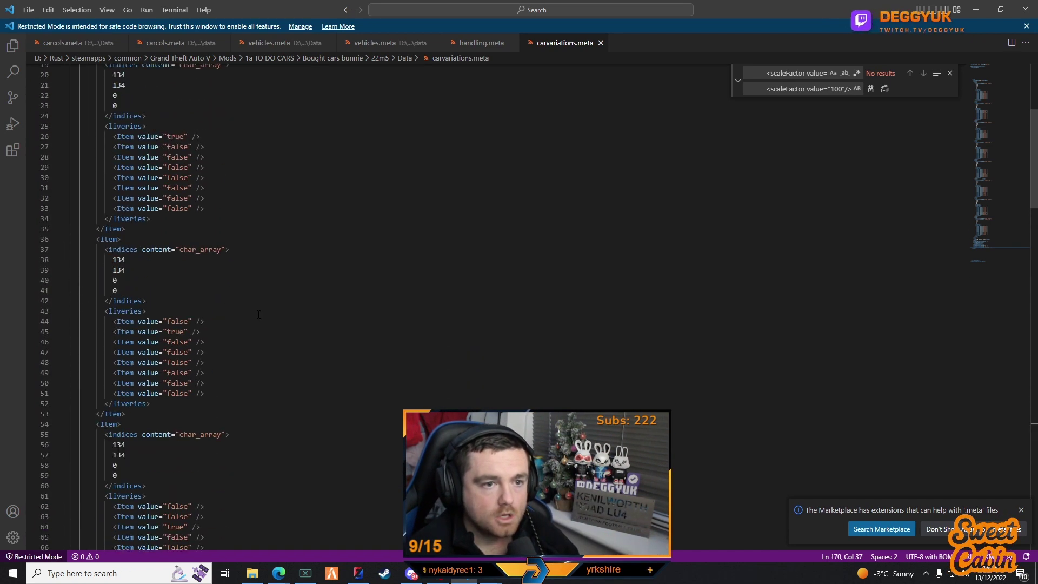
{"action": "scroll", "coordinate": [158, 314], "scroll_direction": "down", "scroll_amount": 2}
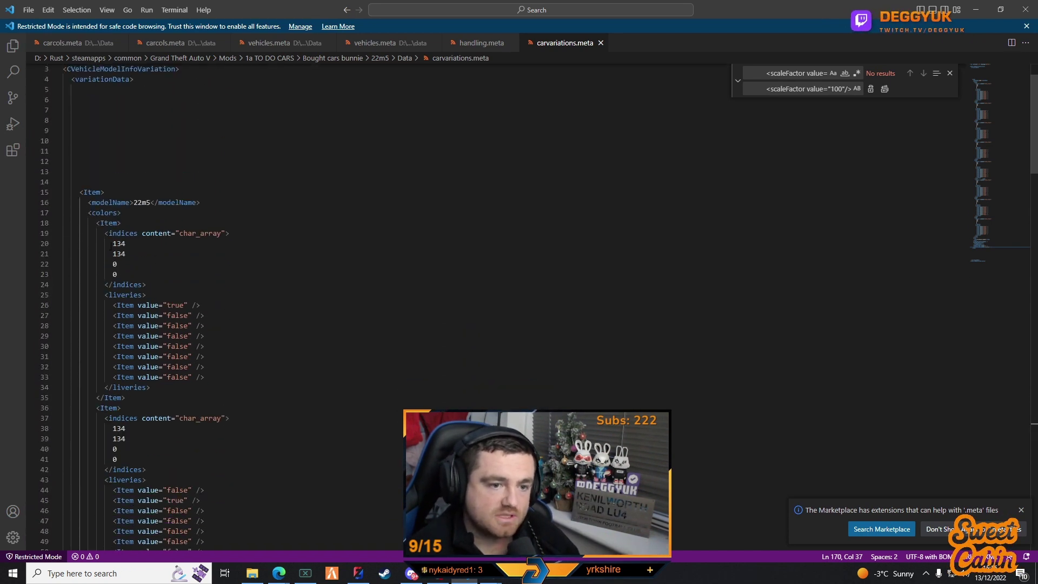
{"action": "left_click_drag", "start_coordinate": [111, 244], "coordinate": [126, 243]}
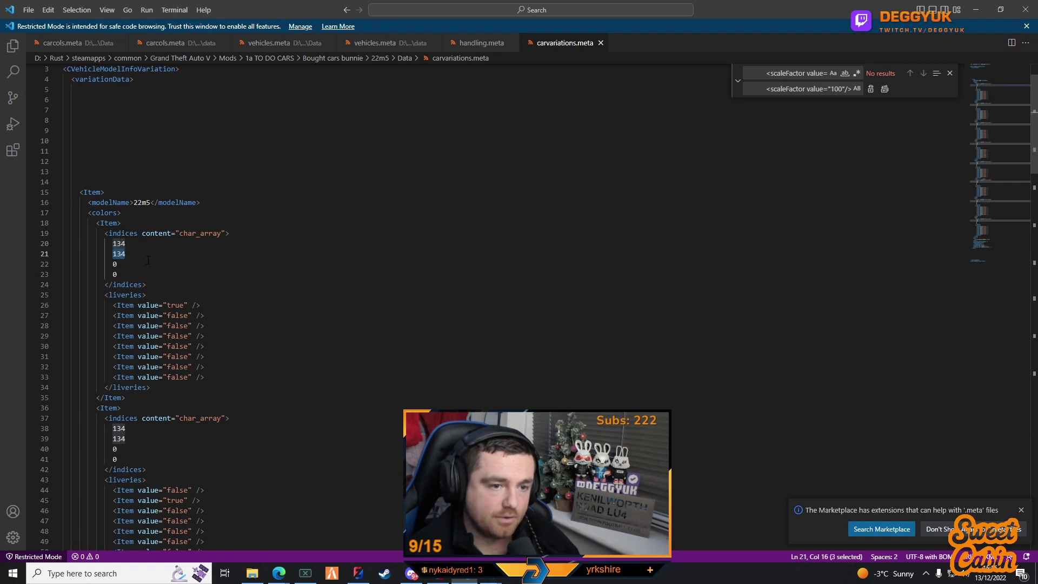
{"action": "left_click", "coordinate": [130, 264]}
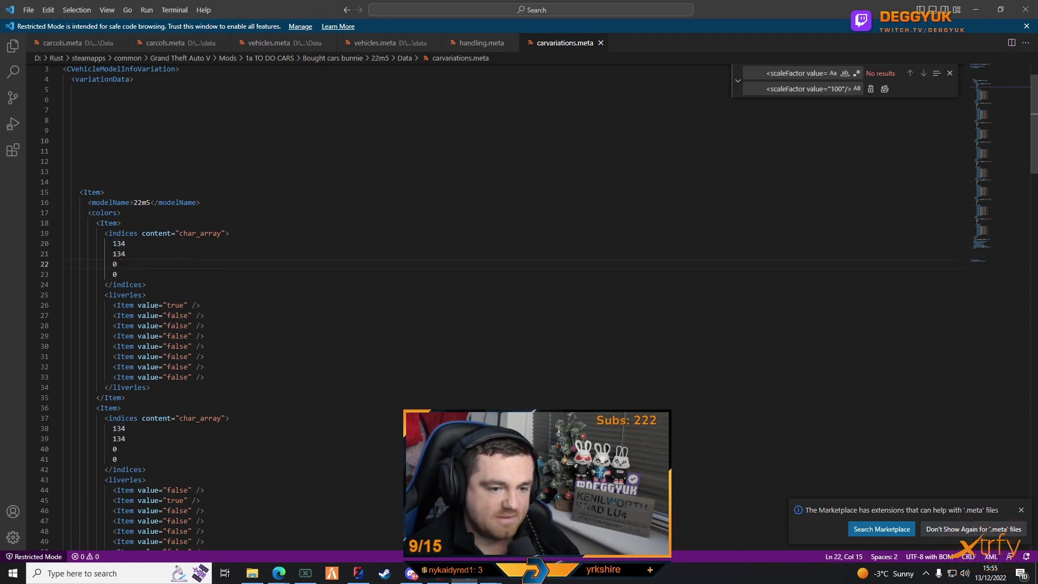
{"action": "left_click", "coordinate": [129, 244]}
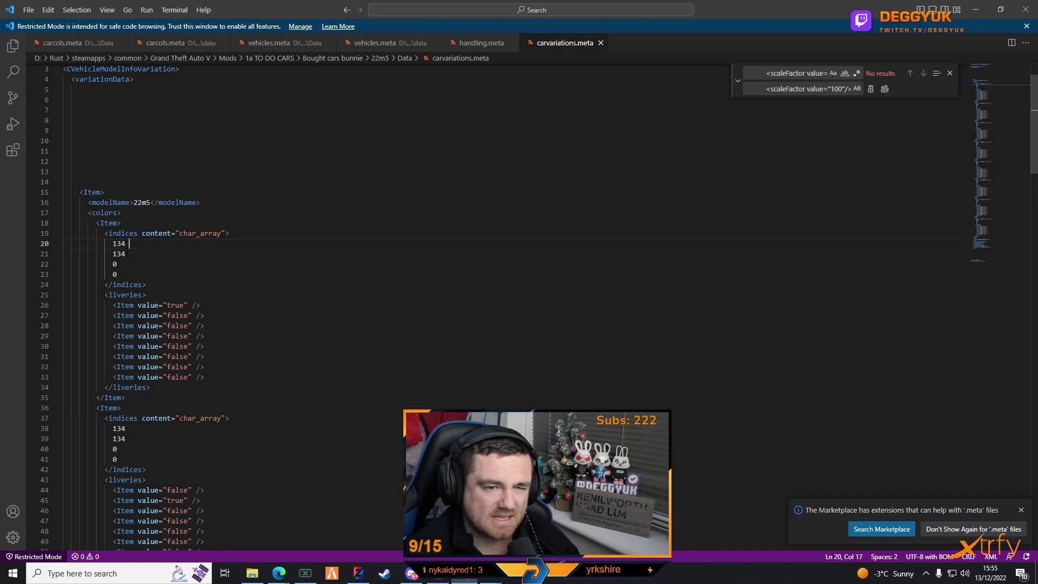
- Close carvariations.meta and handling.meta, then view the four meta files in the uc_typer data folder
{"action": "left_click", "coordinate": [602, 43]}
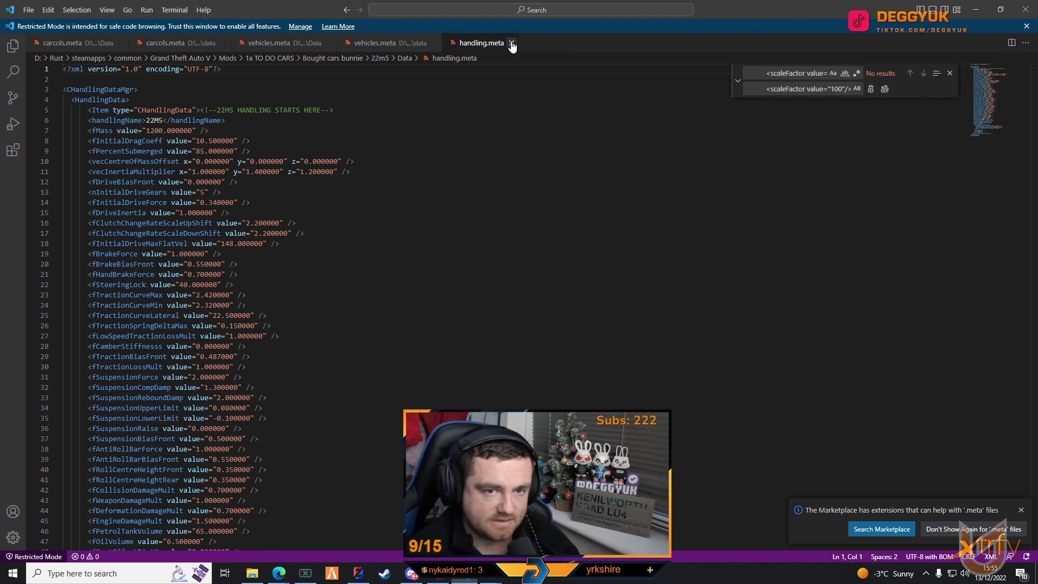
{"action": "left_click", "coordinate": [512, 43]}
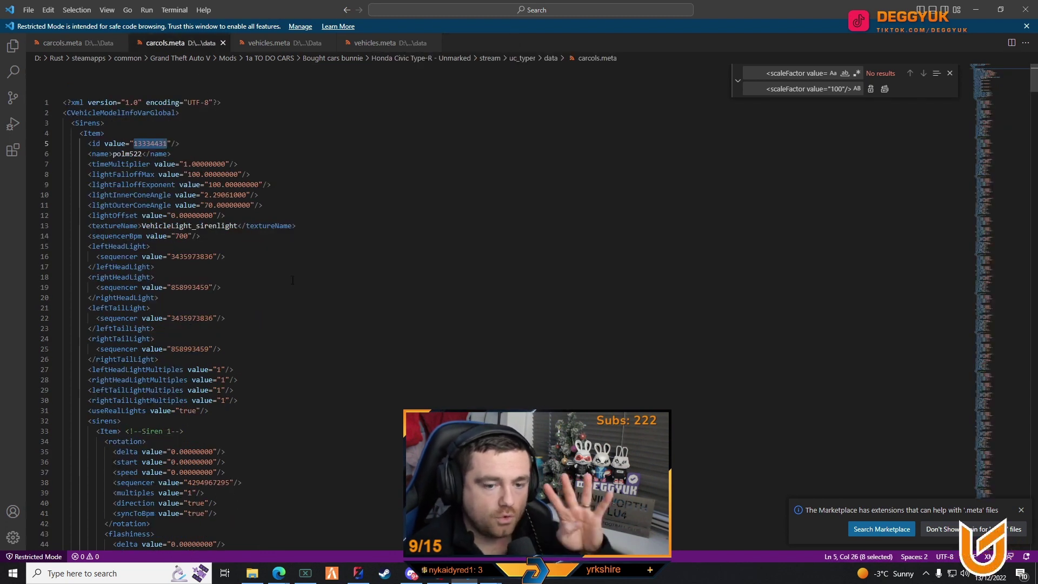
{"action": "left_click", "coordinate": [252, 574]}
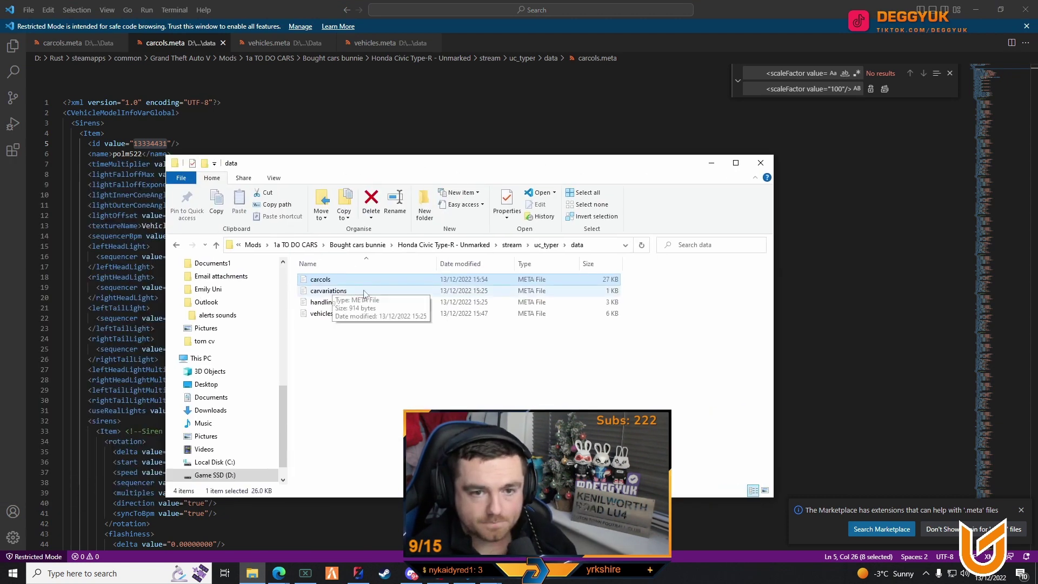
{"action": "left_click", "coordinate": [711, 163]}
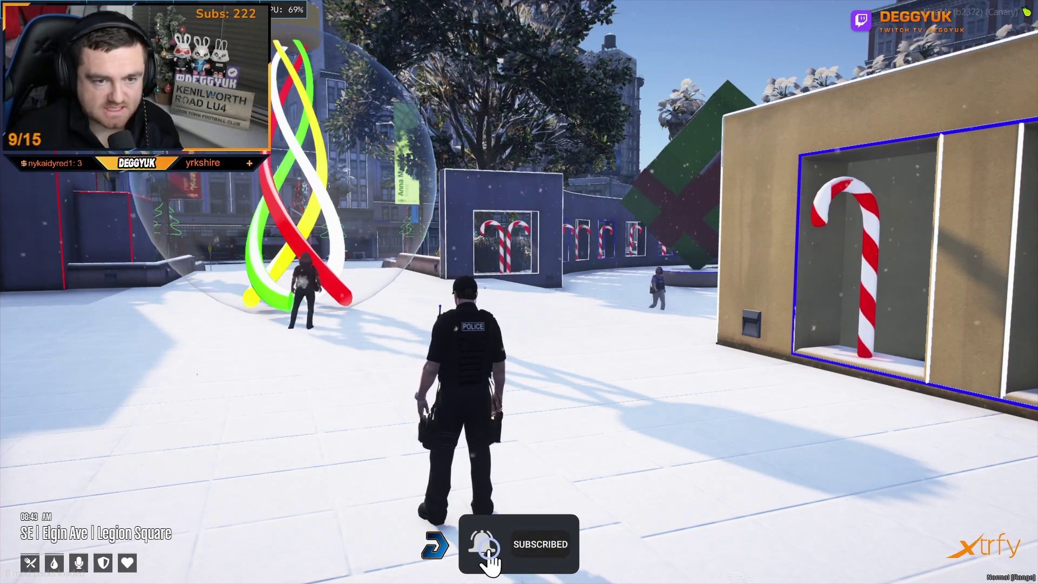
- Spawn the police BMW M5 with /car, switch on its blue emergency lights, and view it from the front
{"action": "type", "text": "t/car"}
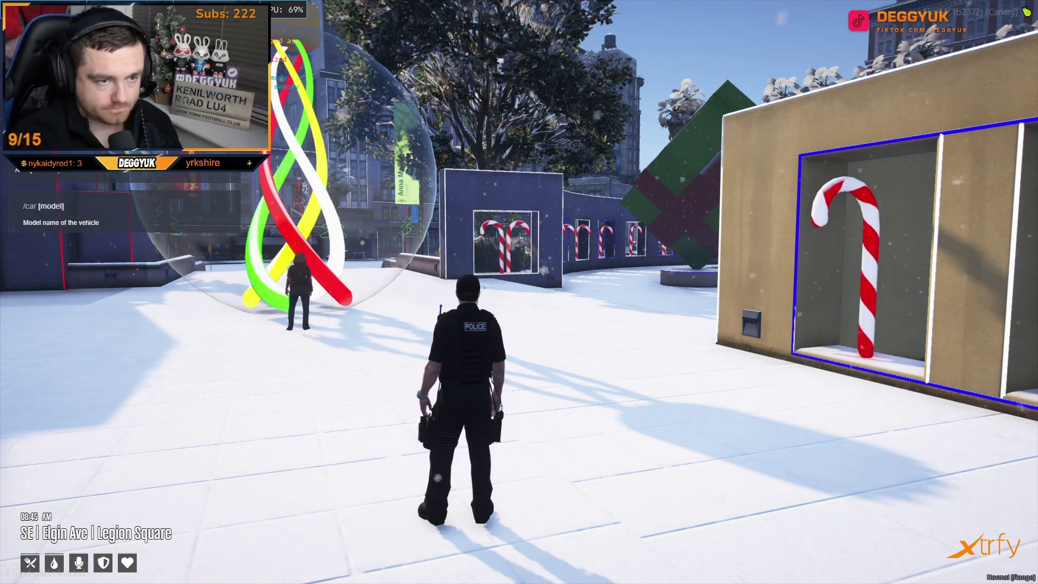
{"action": "key", "text": "Return"}
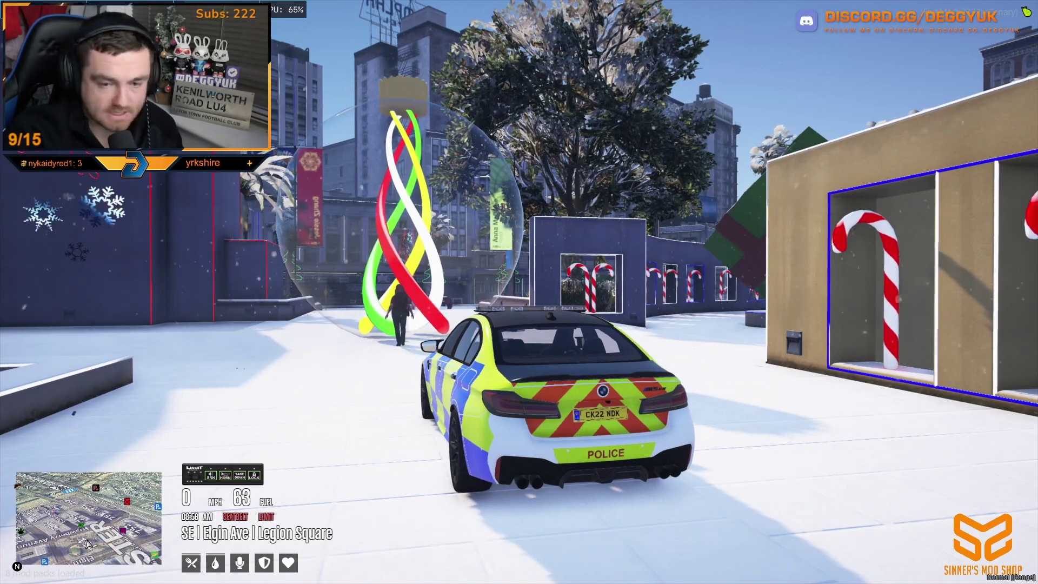
{"action": "key", "text": "q"}
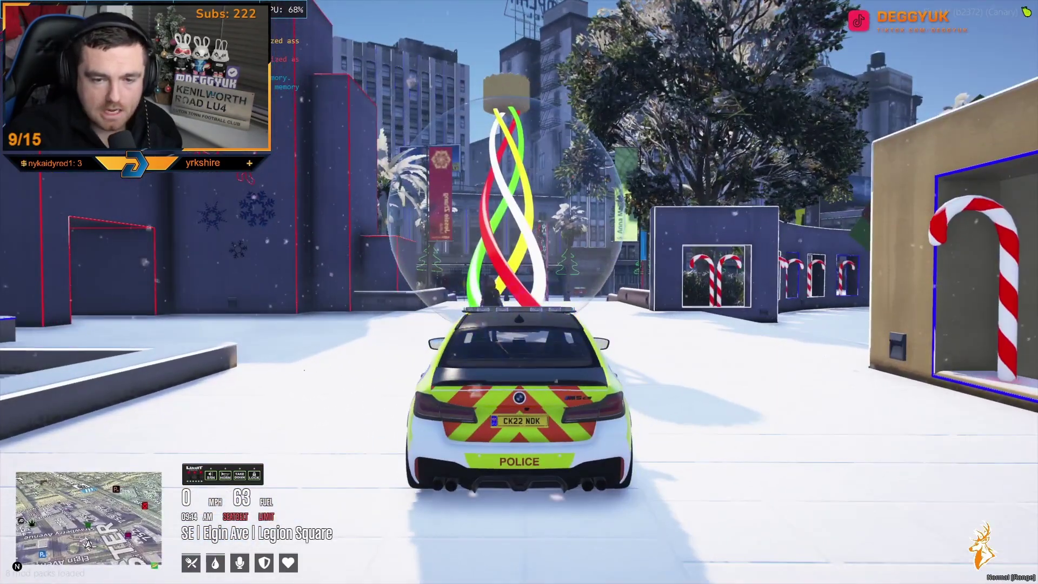
{"action": "key", "text": "c"}
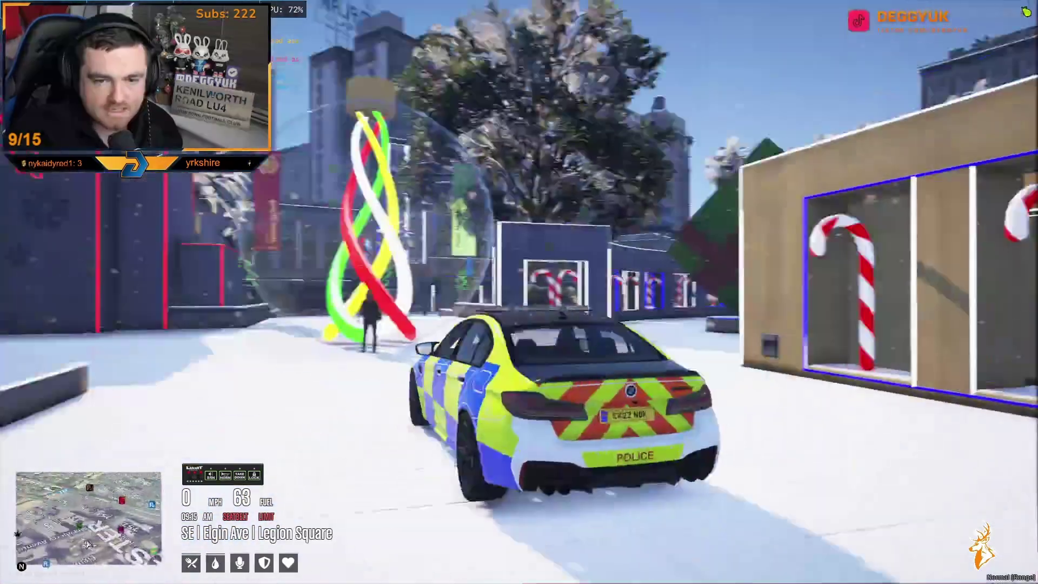
{"action": "key", "text": "alt+Tab"}
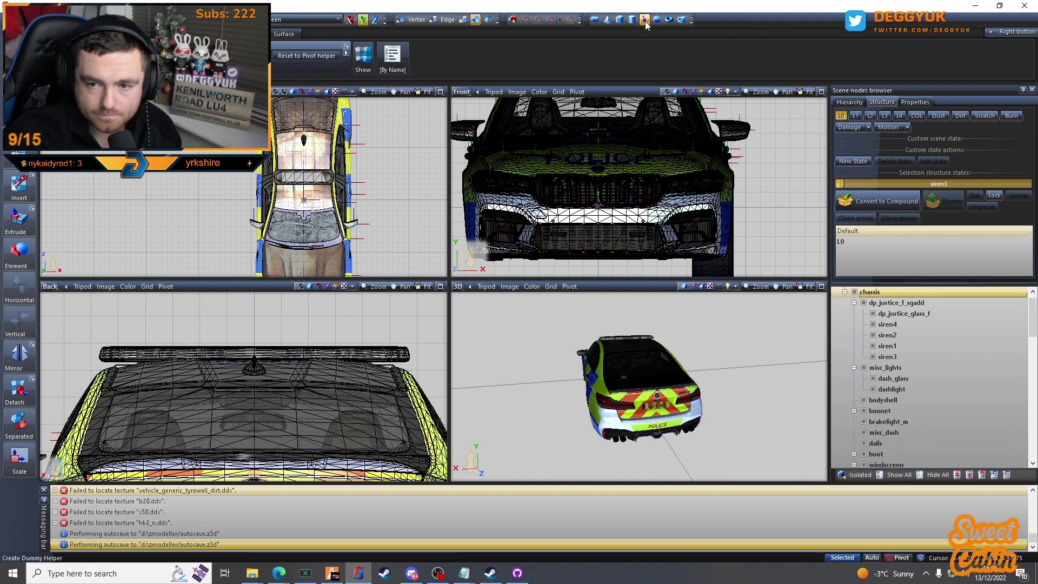
- Add a Dummy Helper under dp_justice_f_sgadd and name it extra_1
{"action": "scroll", "coordinate": [941, 411], "scroll_direction": "down", "scroll_amount": 6}
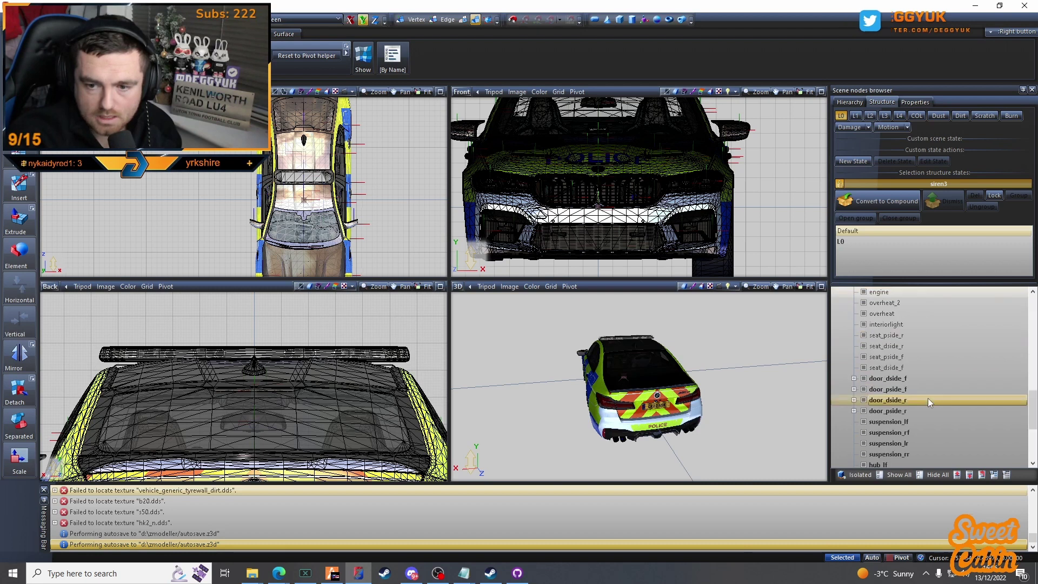
{"action": "scroll", "coordinate": [929, 399], "scroll_direction": "down", "scroll_amount": 4}
{"action": "left_click_drag", "start_coordinate": [887, 456], "coordinate": [898, 336]}
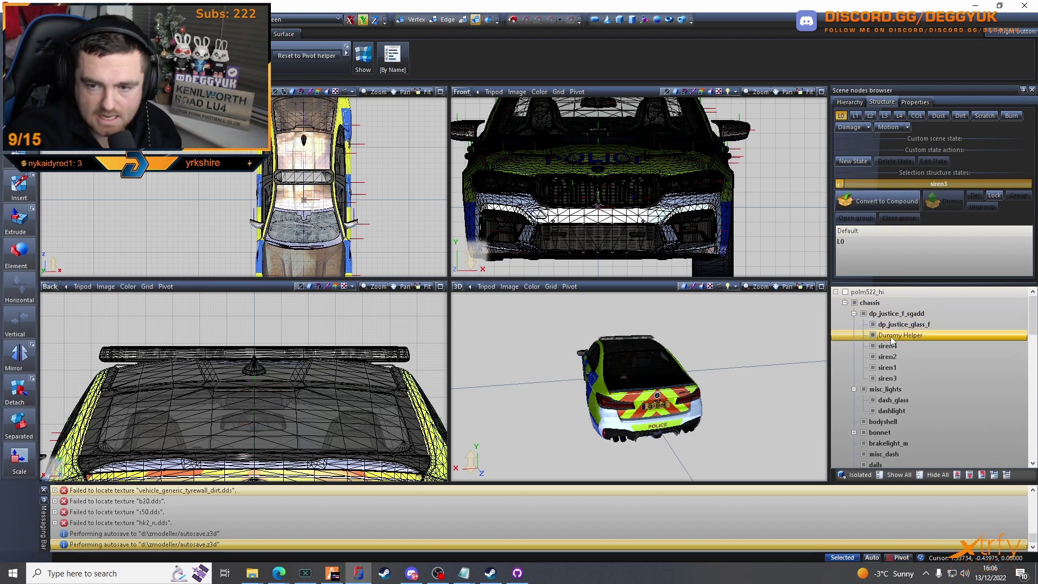
{"action": "left_click", "coordinate": [900, 336]}
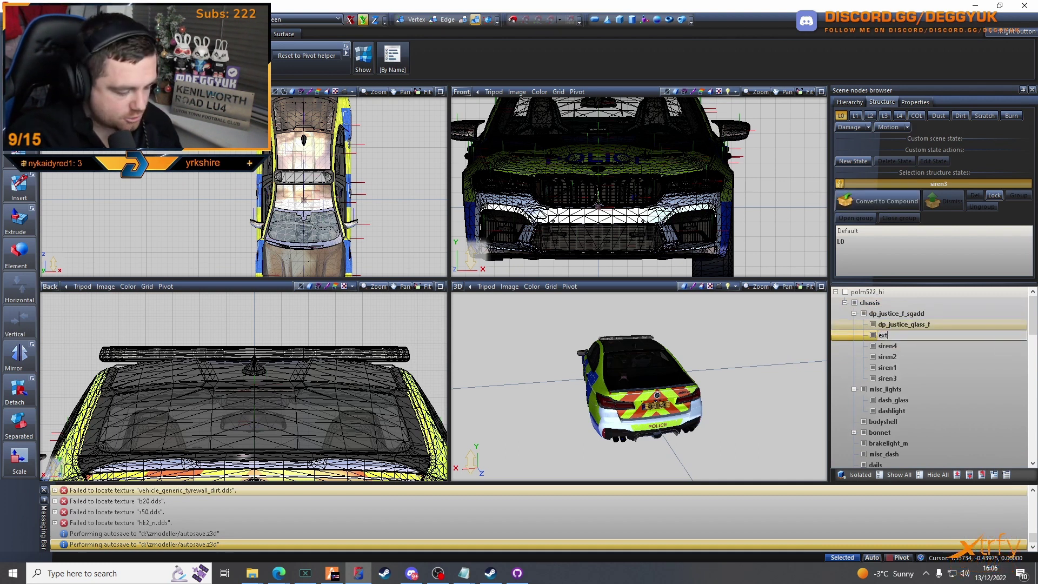
{"action": "type", "text": "extra_1"}
{"action": "key", "text": "Return"}
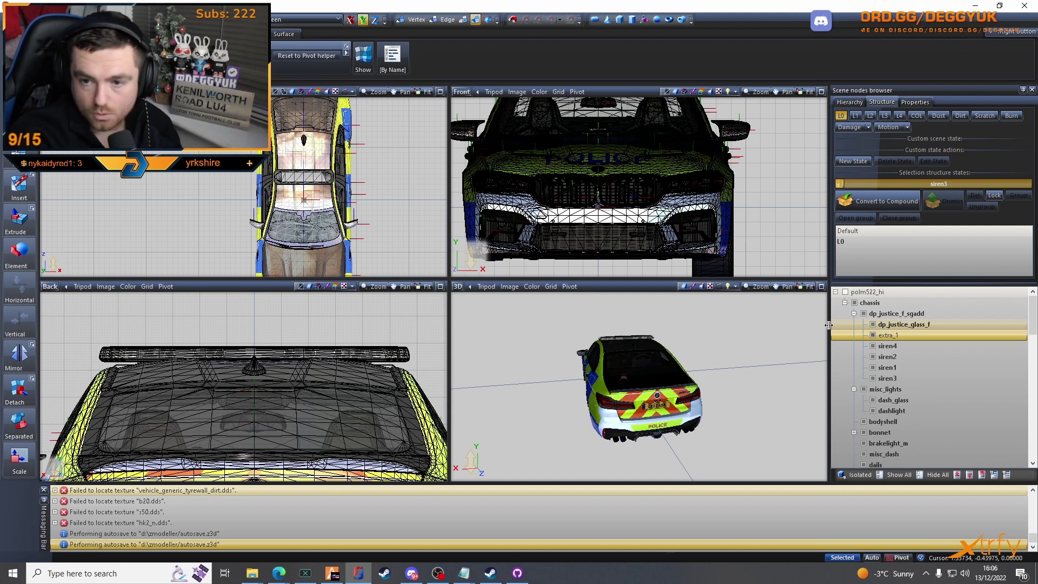
- Move siren4 and siren3 into extra_1 and check its children
{"action": "left_click", "coordinate": [892, 346]}
{"action": "left_click", "coordinate": [893, 377], "text": "ctrl"}
{"action": "left_click_drag", "start_coordinate": [896, 338], "coordinate": [894, 336]}
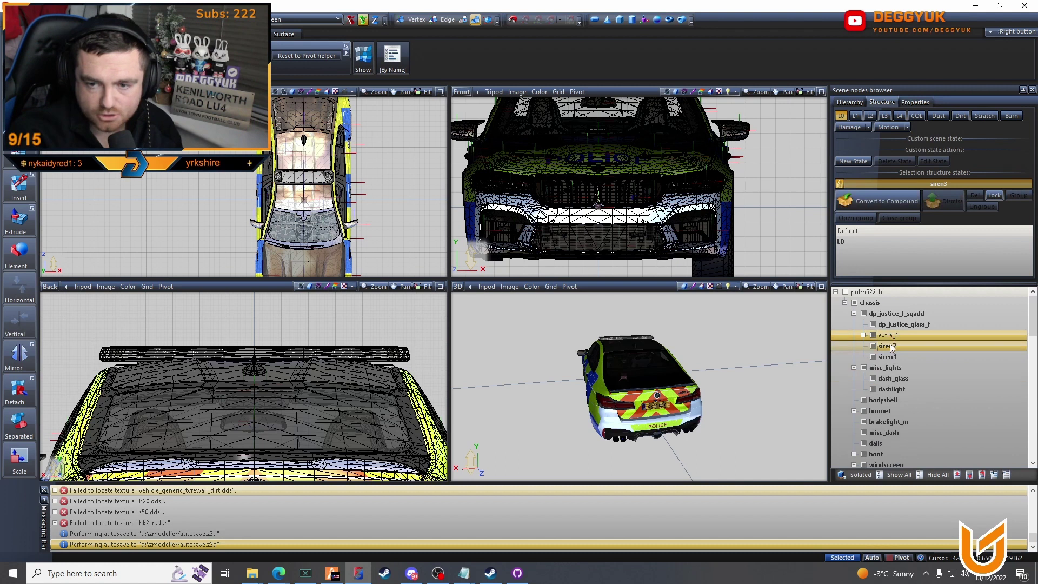
{"action": "left_click", "coordinate": [864, 335]}
{"action": "left_click", "coordinate": [863, 336]}
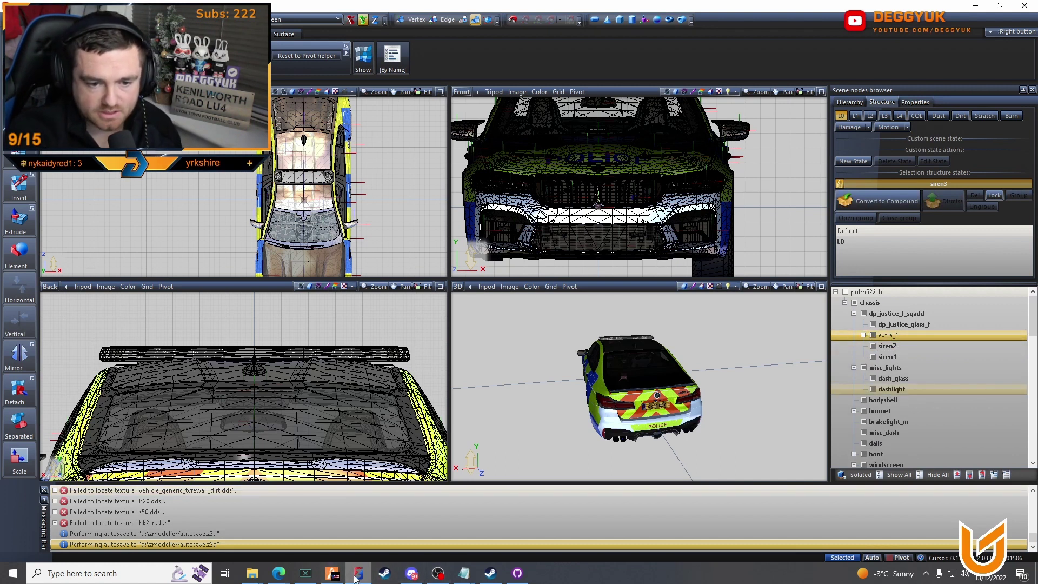
- In FiveM, despawn the old police car and respawn it with /car
{"action": "left_click", "coordinate": [330, 574]}
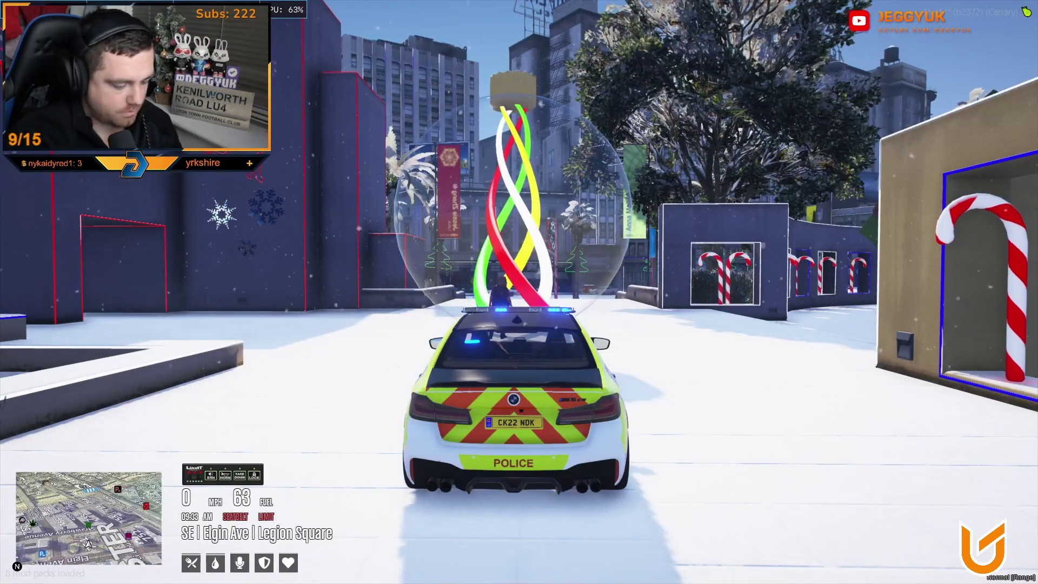
{"action": "key", "text": "Return"}
{"action": "type", "text": "t/car"}
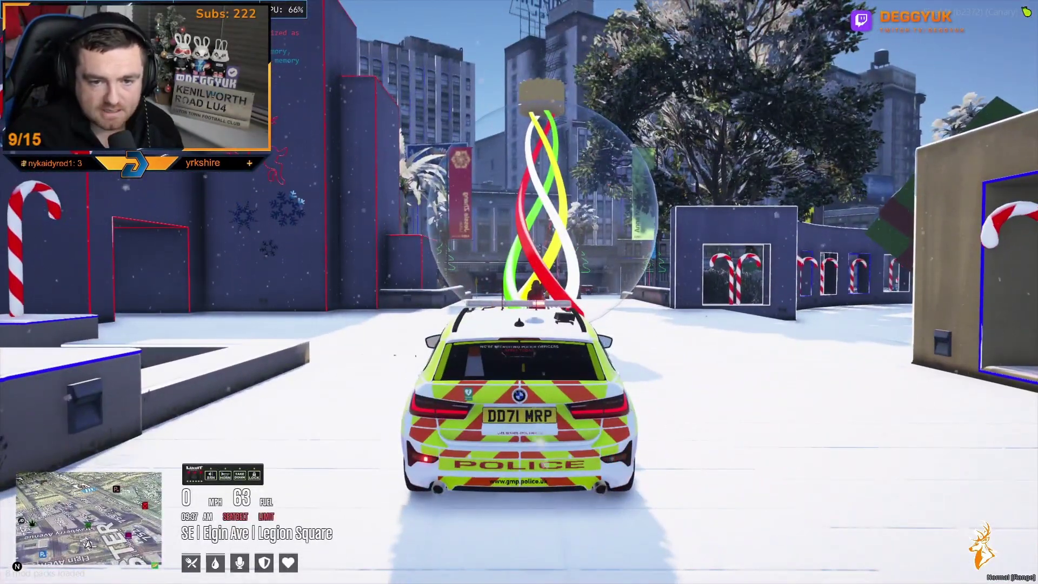
- From the radial menu's Vehicle Extras, toggle Extra 1 off while Extra 2 stays on
{"action": "key", "text": "z"}
{"action": "key", "text": "F1"}
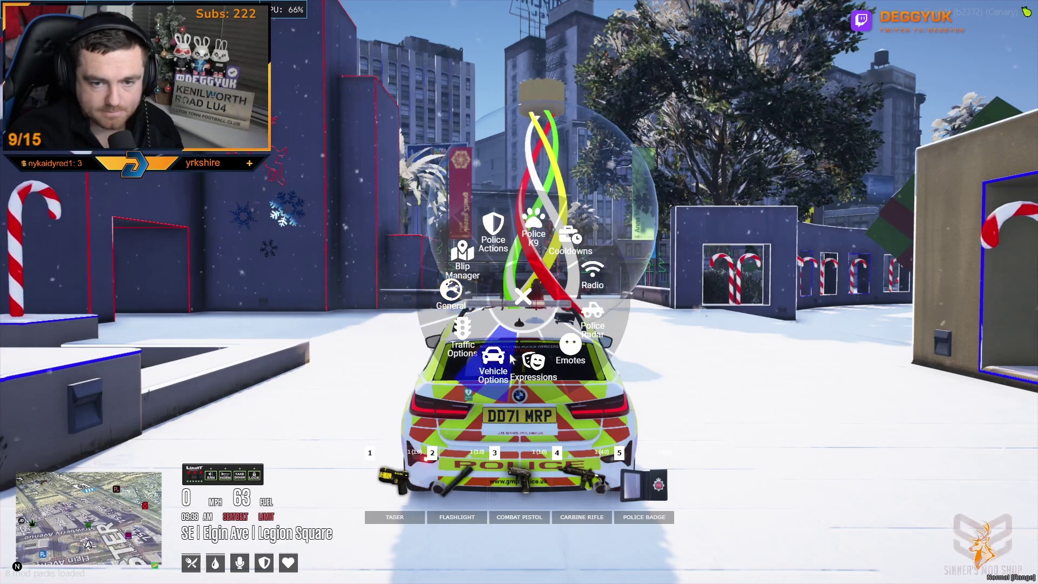
{"action": "left_click", "coordinate": [552, 238]}
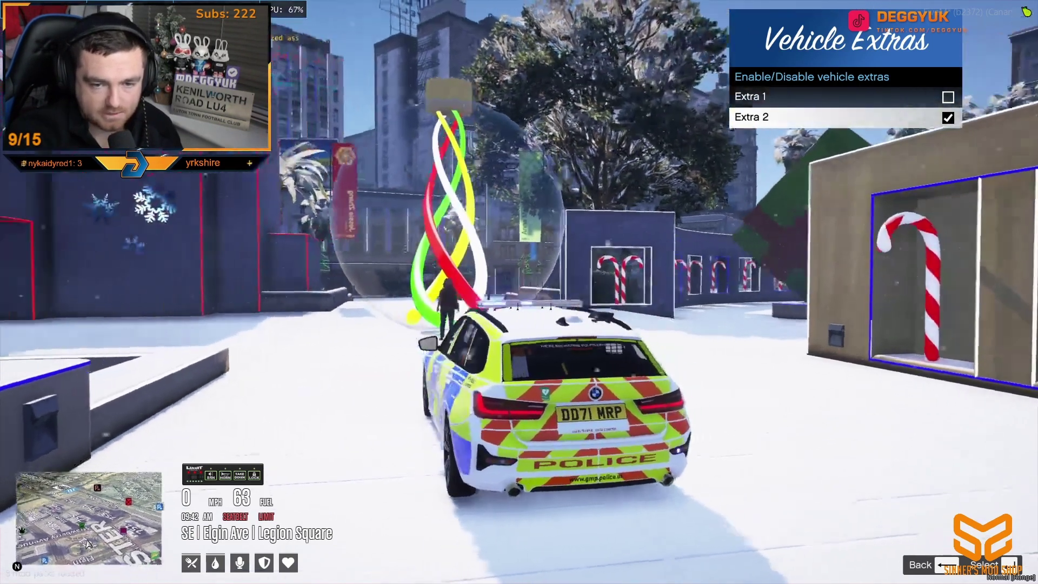
{"action": "key", "text": "Up"}
{"action": "key", "text": "Return"}
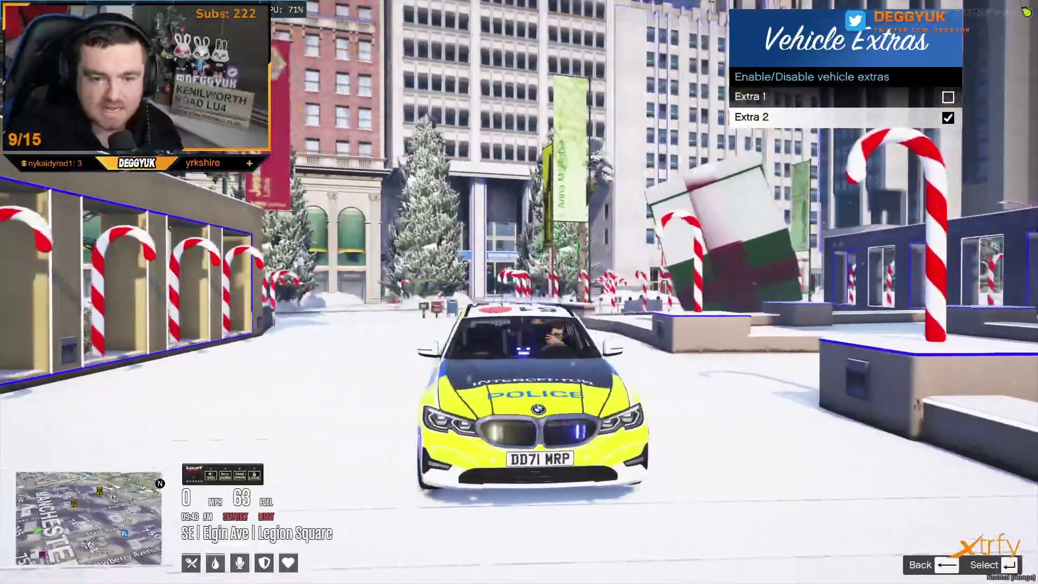
- Drive the police car forward and turn it to face the camera
{"action": "key", "text": "Up"}
{"action": "key", "text": "w"}
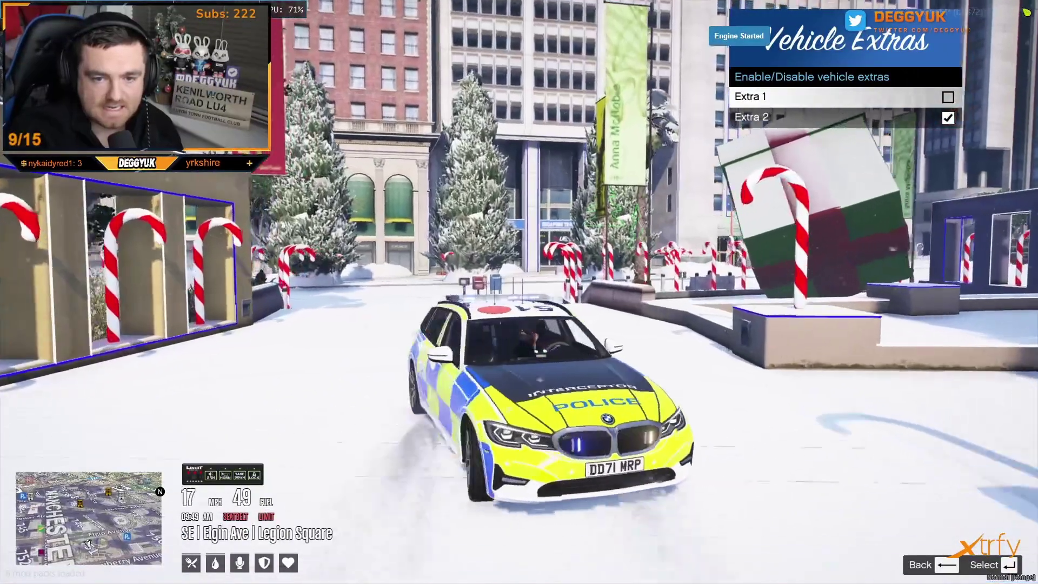
{"action": "key", "text": "s"}
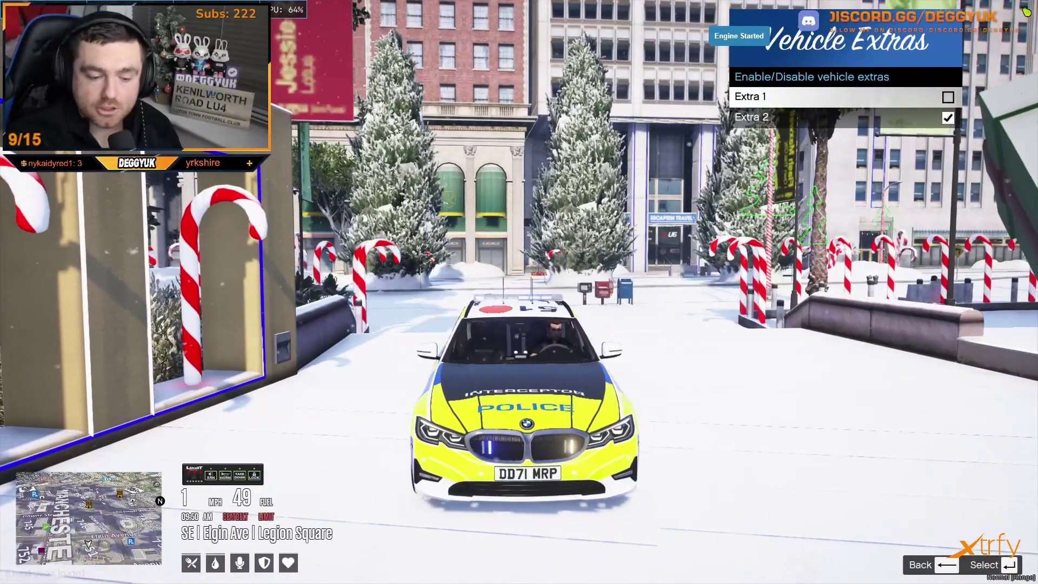